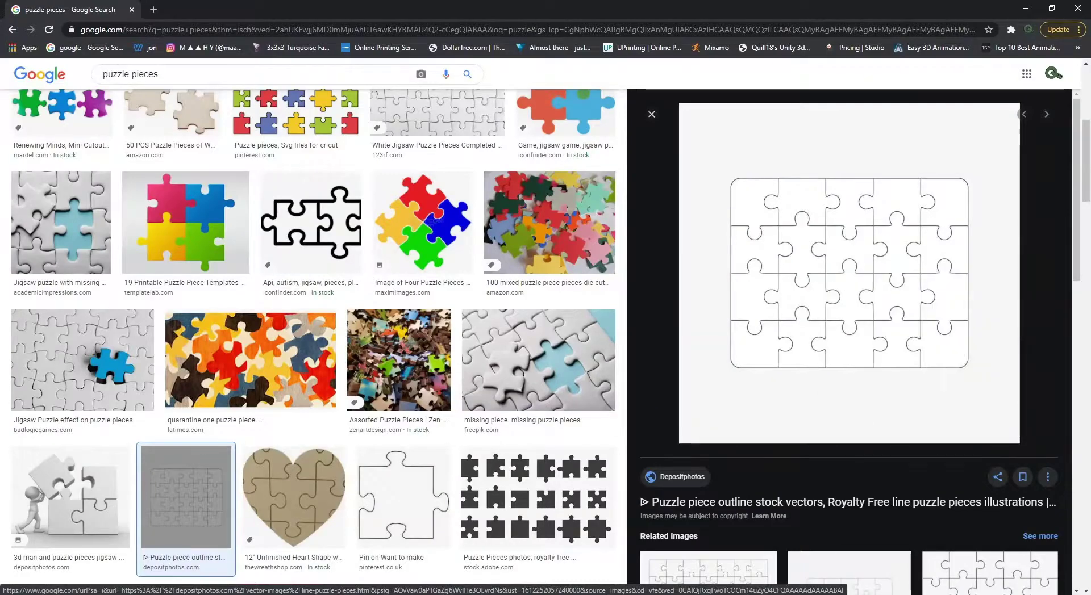
- Switch to Illustrator, paste the copied puzzle outline image into the Puzzle document and move it above the artboard
key("alt+Tab")
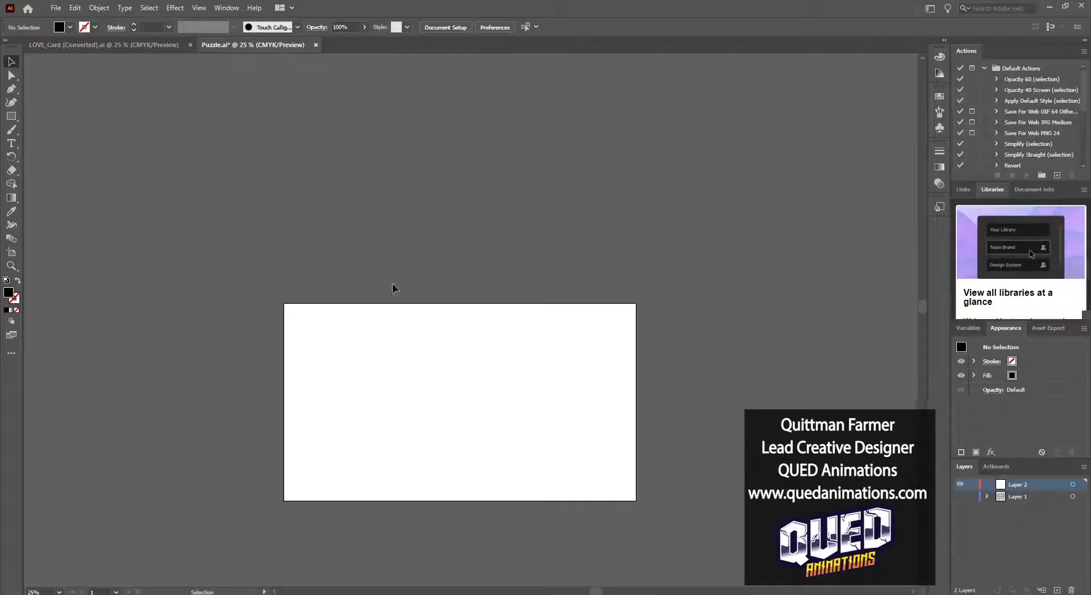
key("ctrl+v")
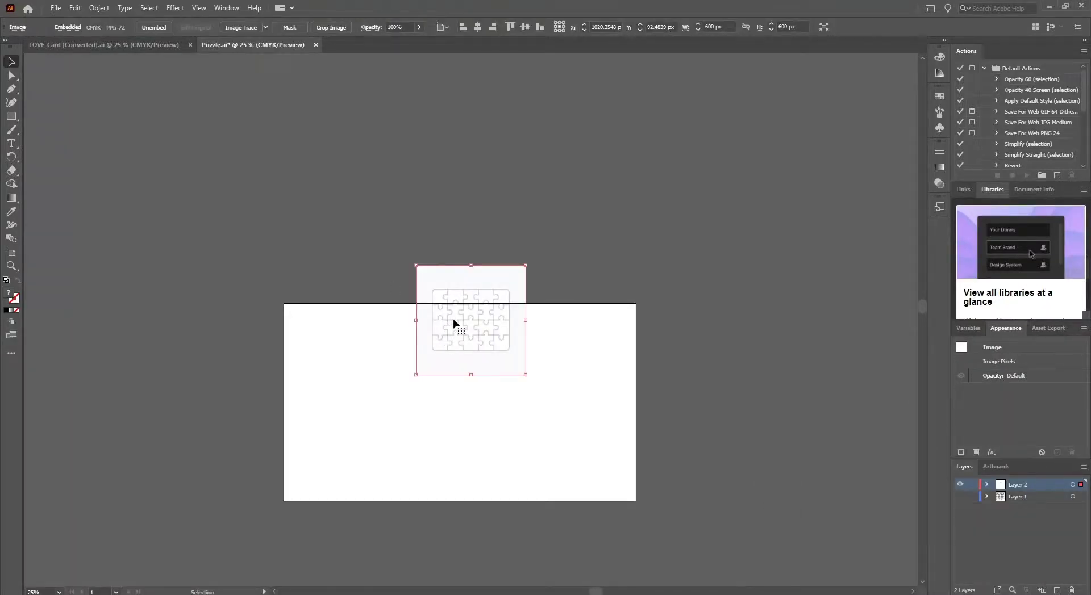
left_click_drag(454, 323, 453, 212)
scroll(435, 233, "up", 4, "alt")
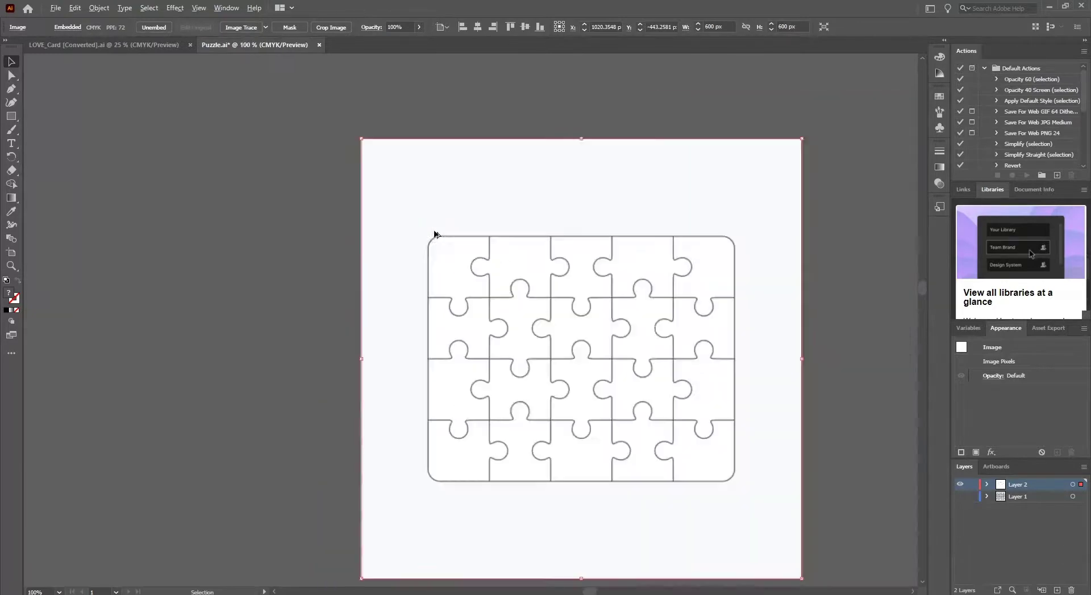
left_click_drag(616, 307, 530, 225)
- Image-trace the pasted puzzle picture with the Silhouettes preset and expand the tracing into vector paths
left_click(56, 8)
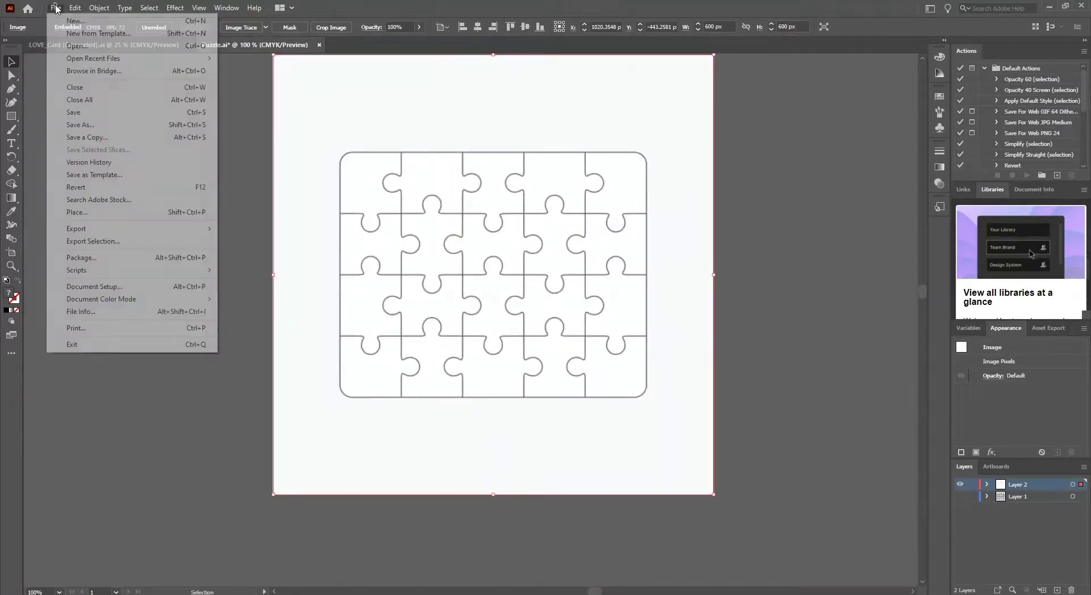
left_click(229, 53)
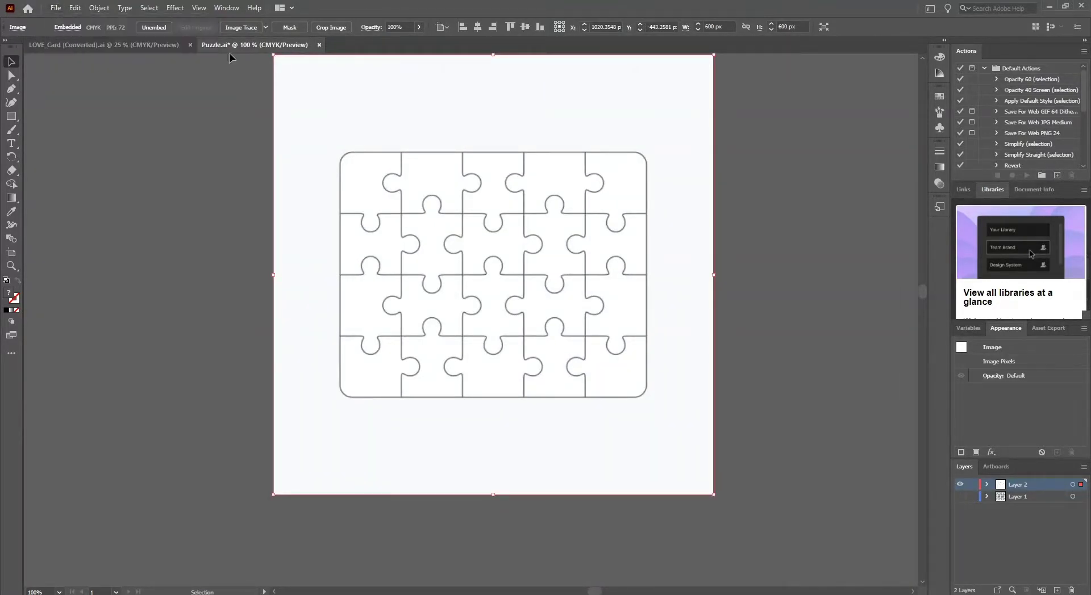
left_click(238, 28)
left_click(114, 28)
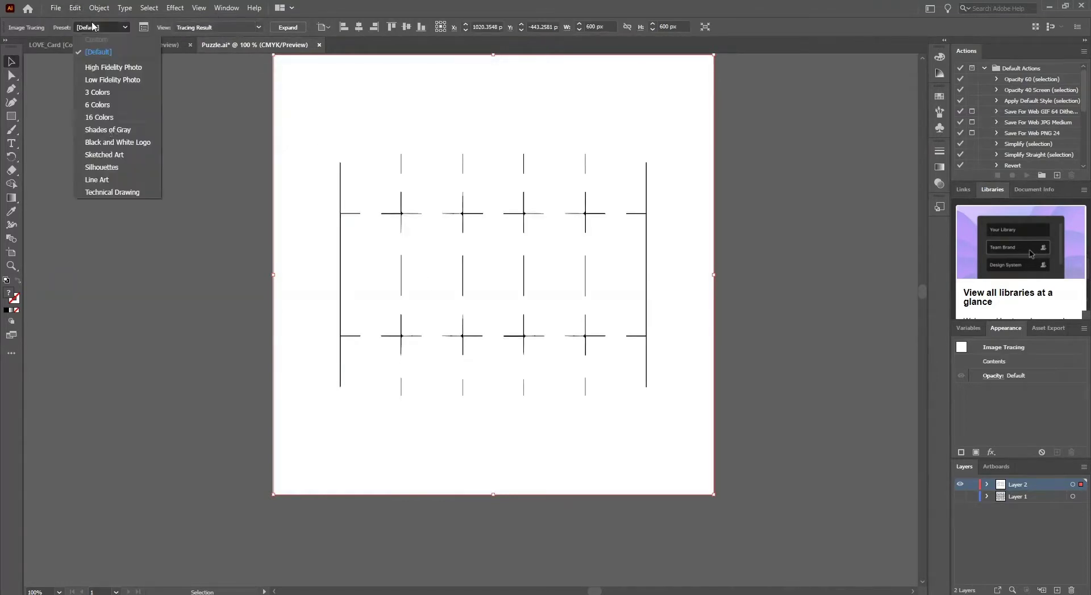
left_click(104, 167)
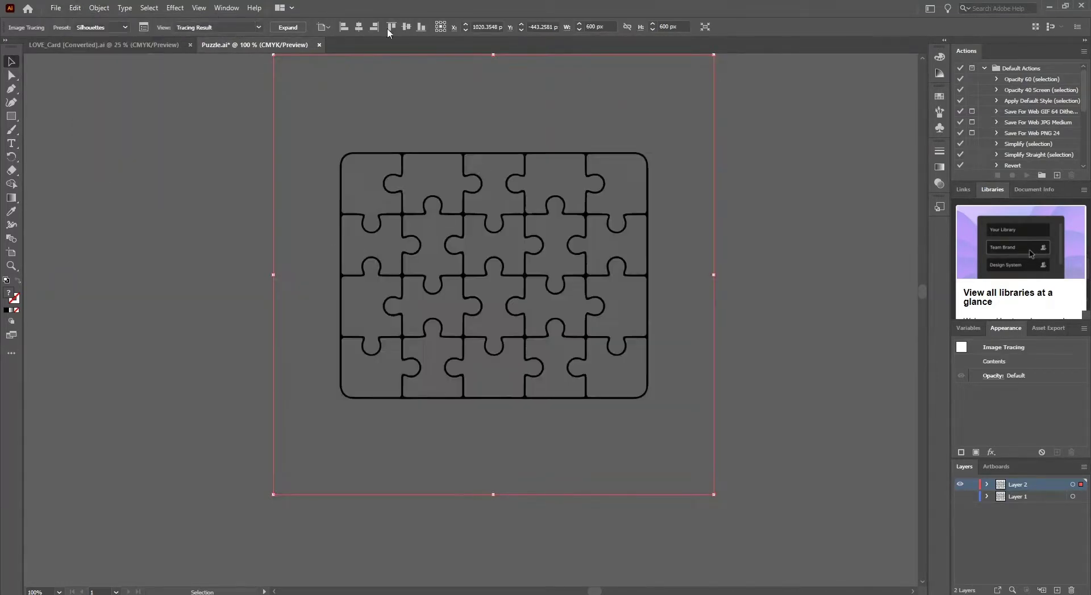
left_click(287, 28)
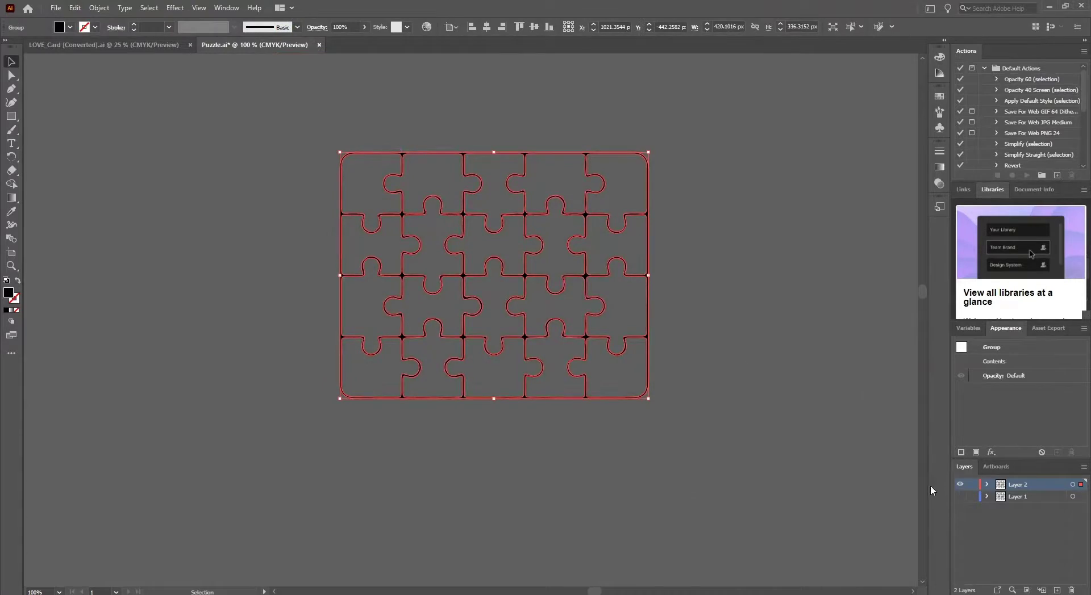
- Delete Layer 1 and rename the remaining layer holding the traced paths Puzzle
left_click(1017, 497)
left_click_drag(1038, 496, 1071, 591)
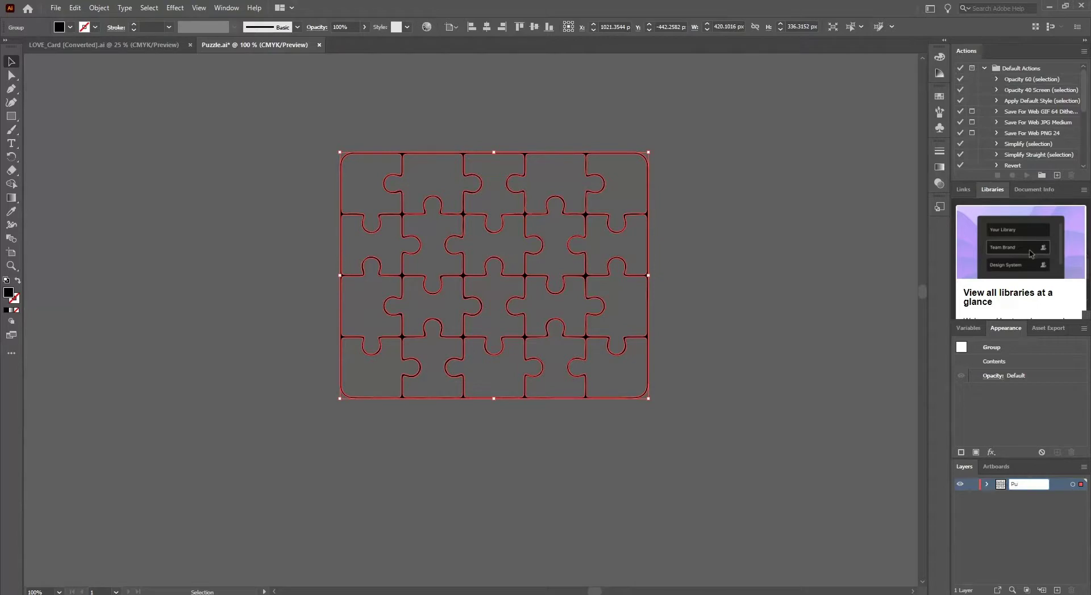
key("Return")
left_click(309, 133)
- Save the document over Puzzle.ai on the Desktop in the Illustrator 8 version format
scroll(347, 171, "up", 3, "alt")
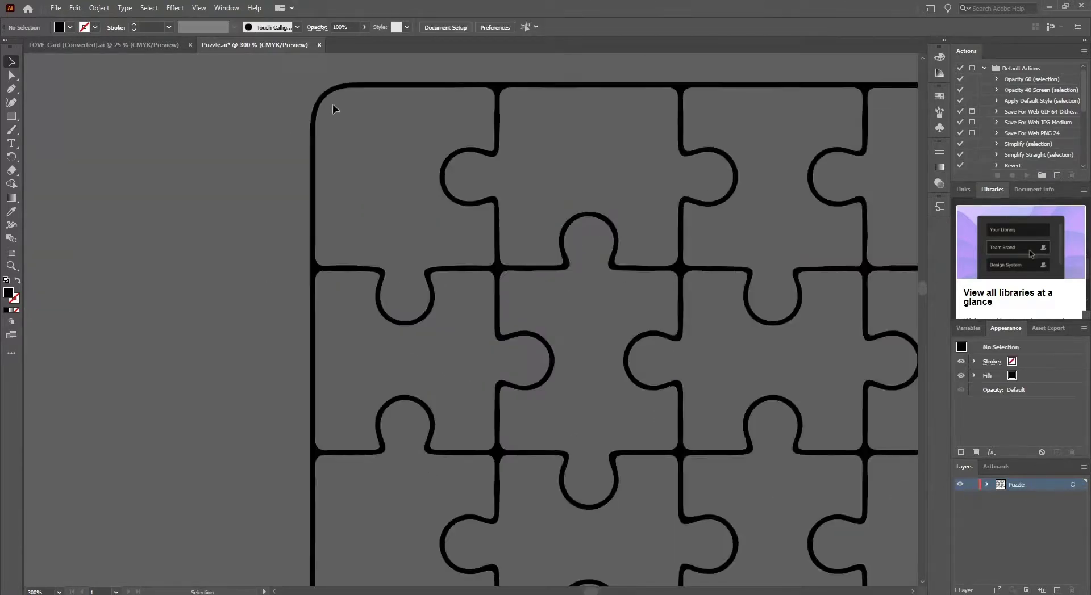
left_click(55, 8)
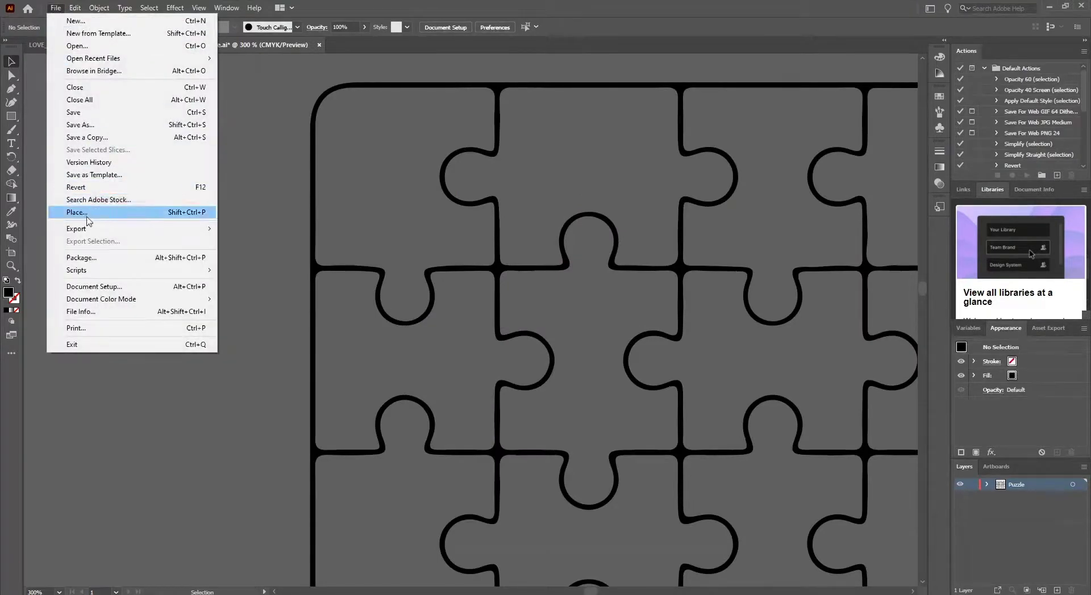
left_click(79, 124)
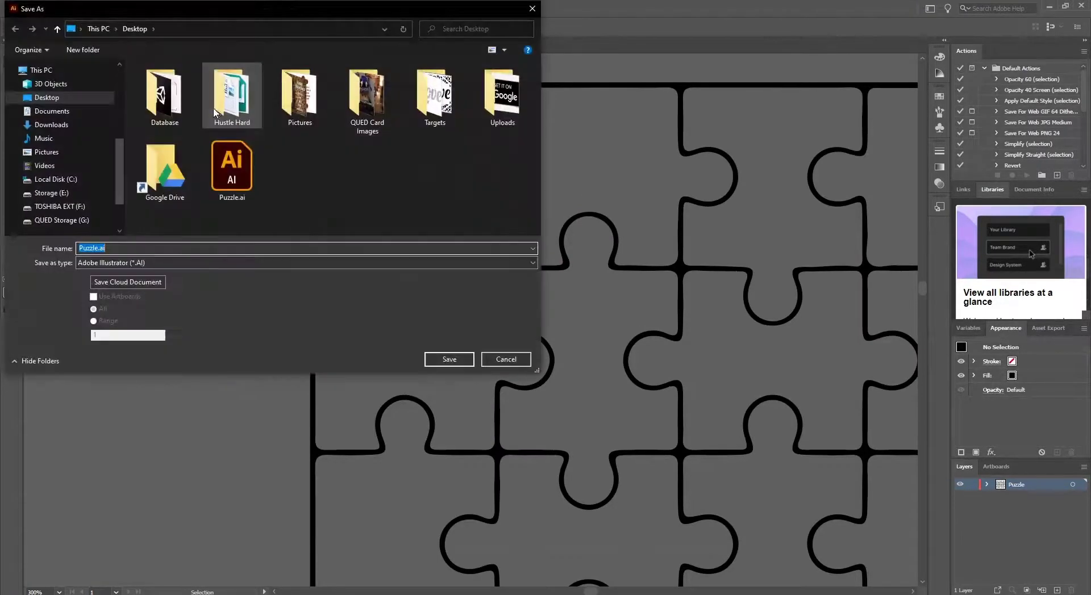
double_click(222, 183)
left_click(564, 344)
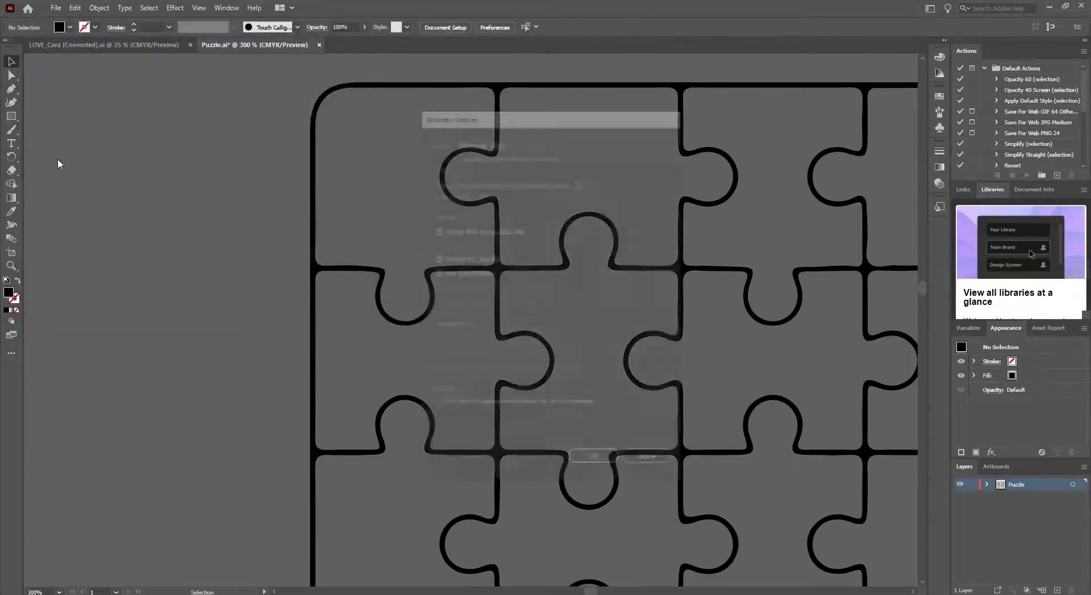
left_click(480, 141)
left_click(489, 295)
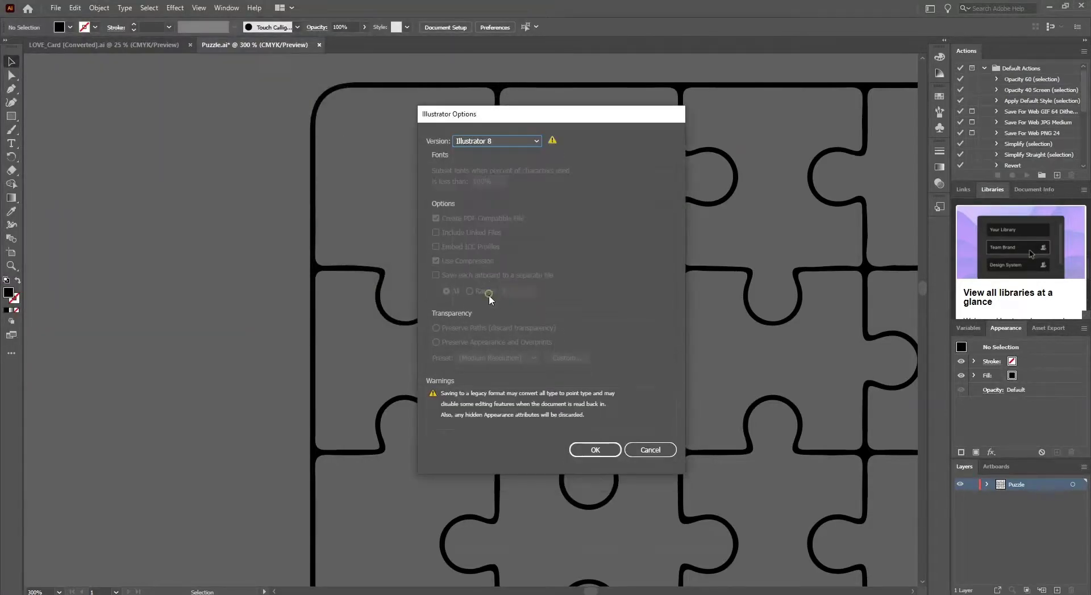
left_click(583, 450)
left_click(596, 318)
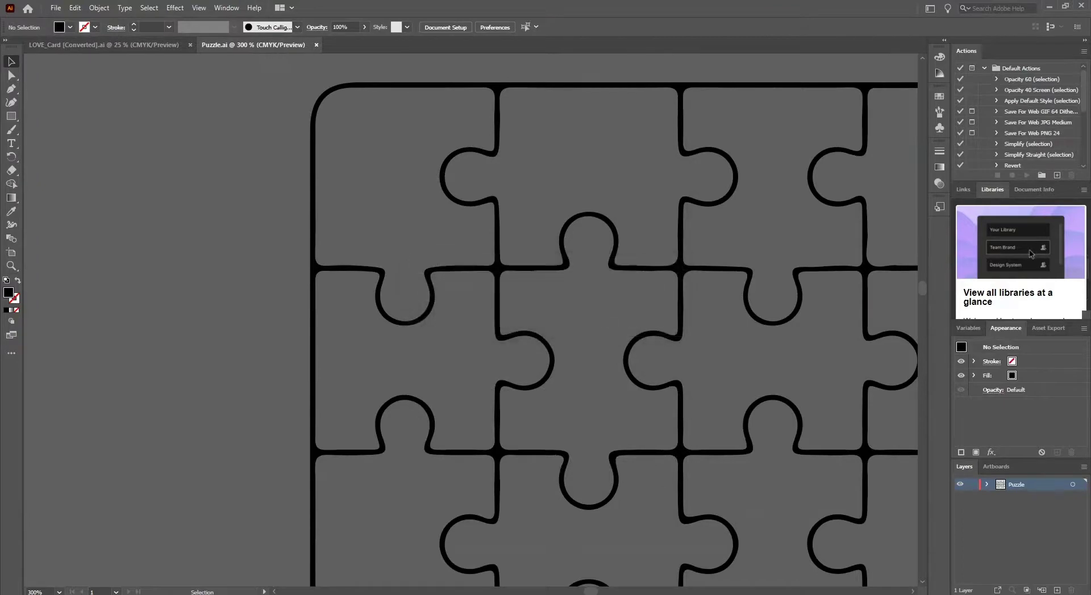
- Switch to the Puzzle.mb scene in Maya and group all existing objects from curve4 to bevelPolygon19
left_click(325, 594)
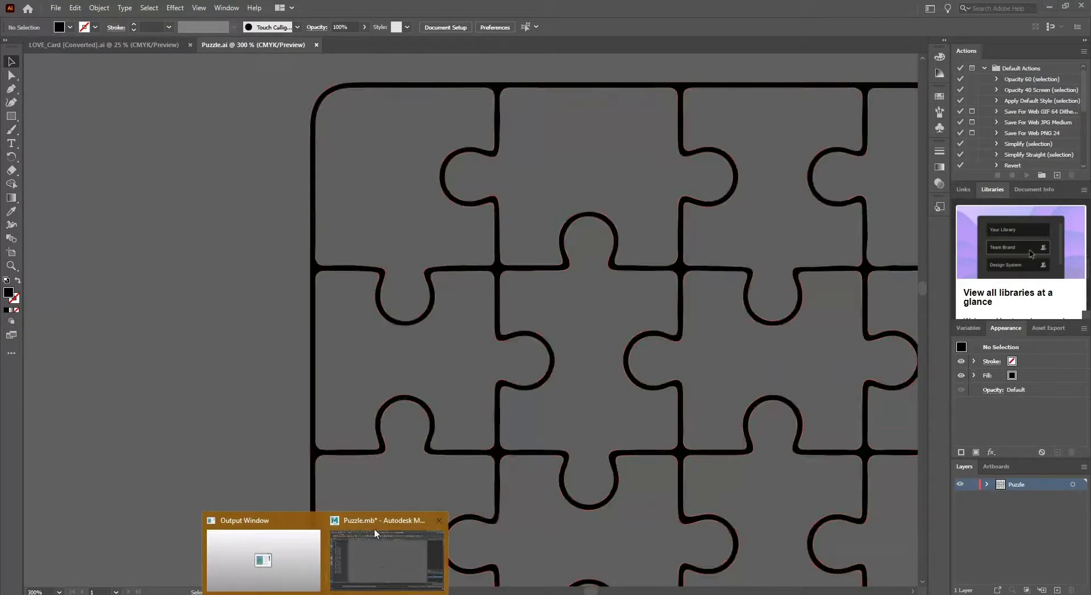
left_click(387, 554)
left_click(70, 172)
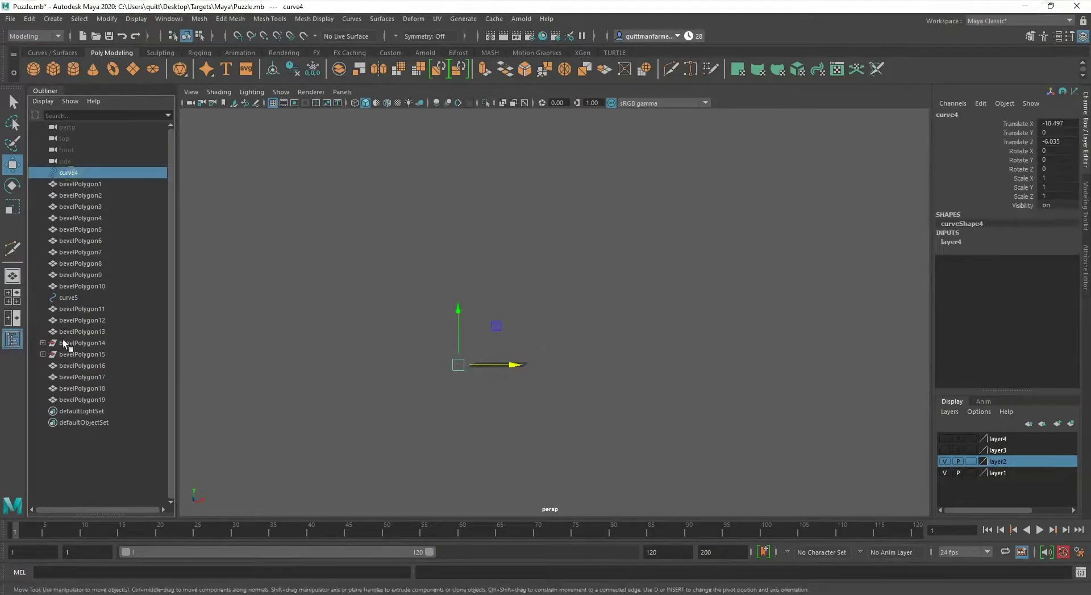
left_click(85, 400, "shift")
key("ctrl+g")
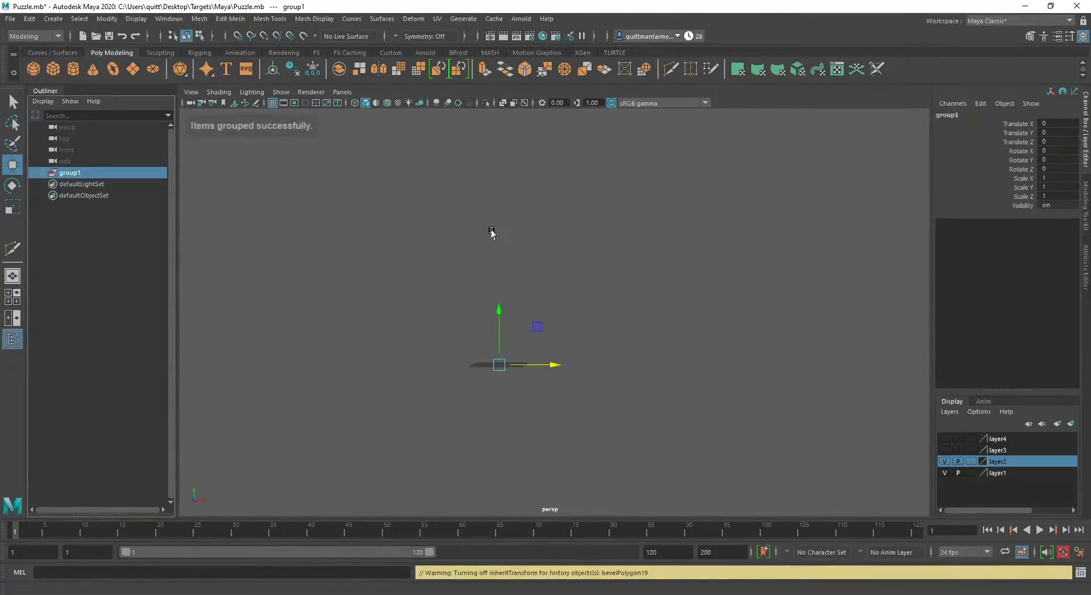
left_click(380, 288)
left_click_drag(380, 289, 496, 329, "alt")
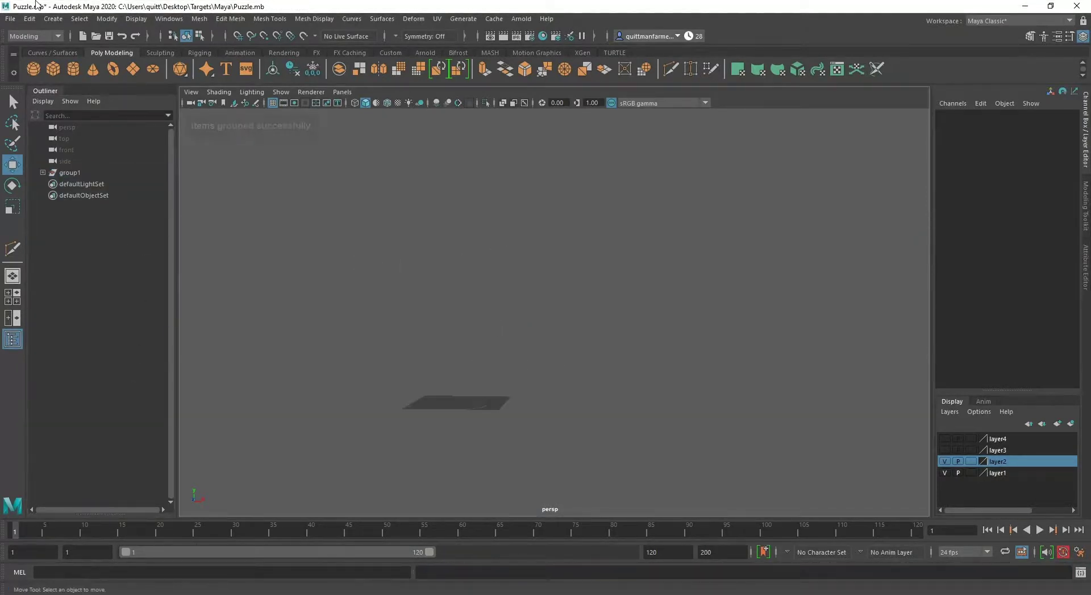
- Import Puzzle.ai from the Desktop into the scene
left_click(10, 19)
left_click(38, 143)
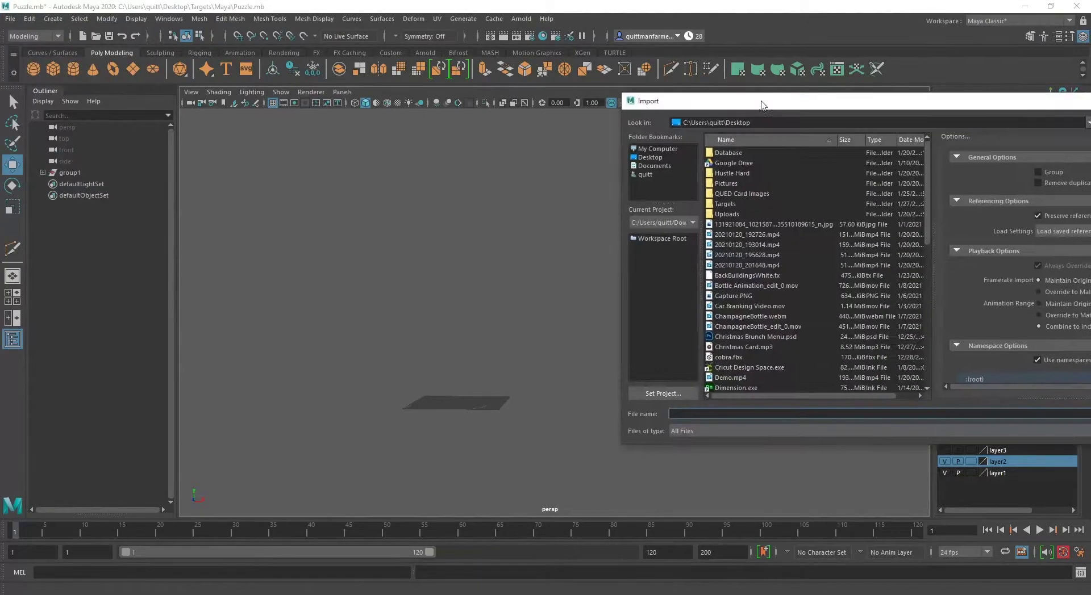
scroll(728, 250, "down", 10)
double_click(722, 245)
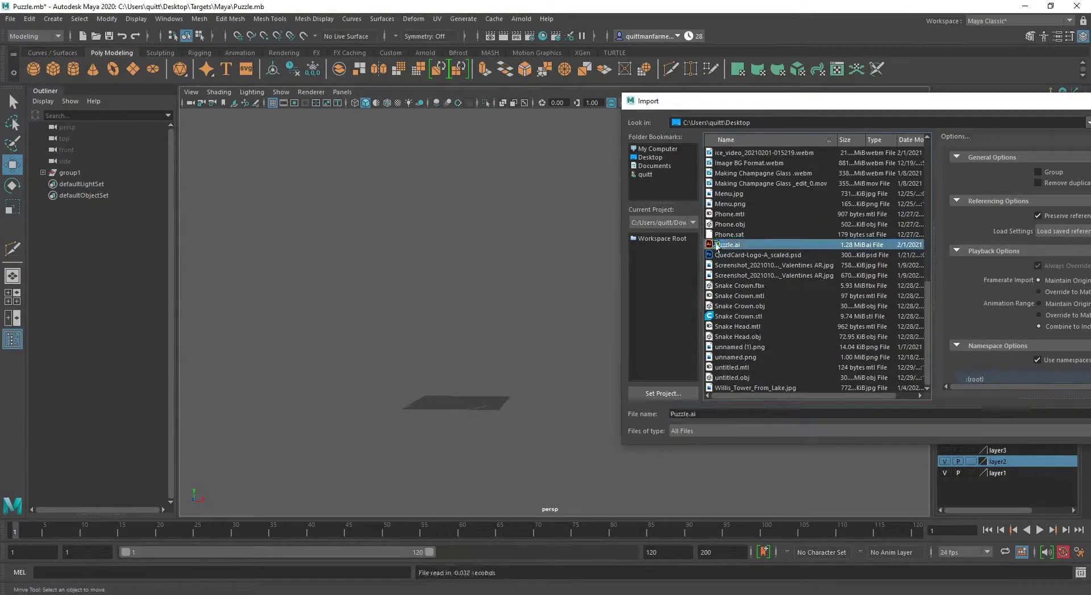
scroll(653, 323, "up", 3)
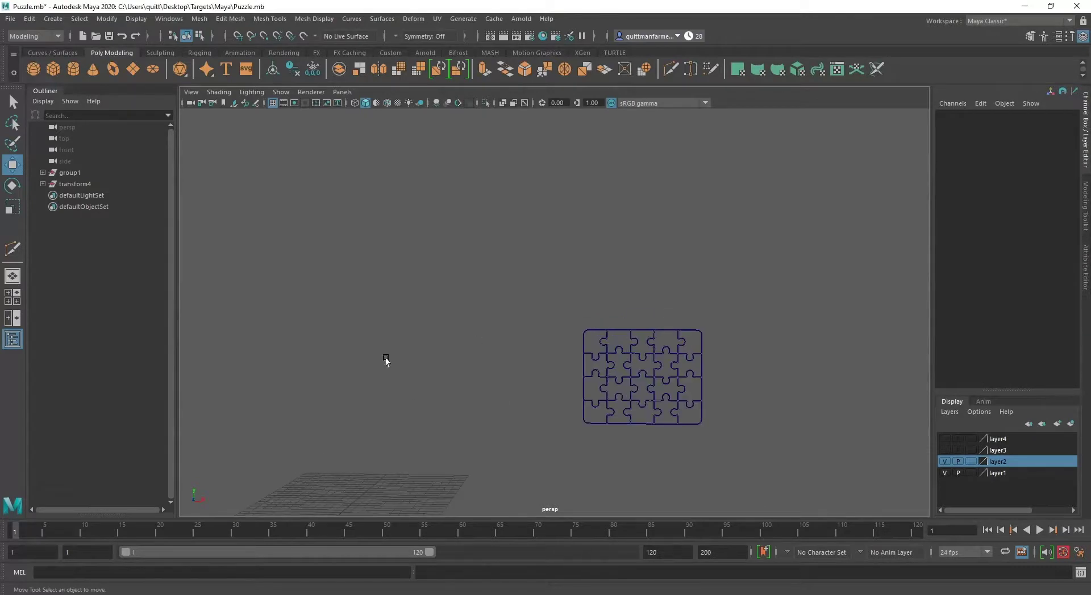
- Center the pivot of the imported puzzle curve group and move it along X to about -34.7
left_click(65, 182)
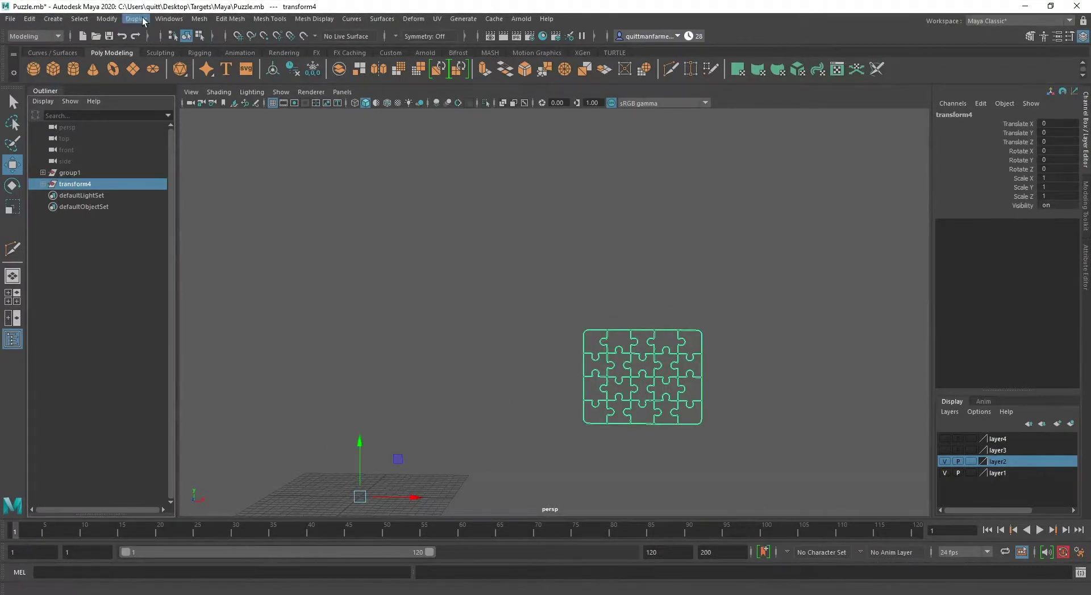
left_click(107, 19)
left_click(130, 103)
scroll(779, 403, "down", 3)
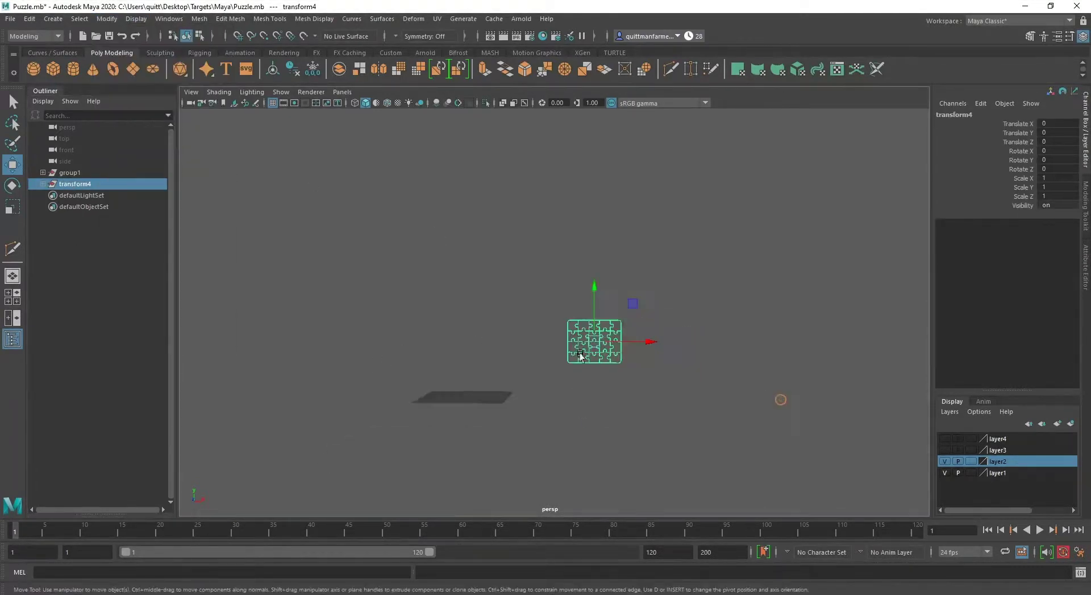
mouse_move(648, 341)
left_mouse_down()
mouse_move(521, 344)
mouse_move(659, 344)
left_mouse_up()
- Scale the imported puzzle curves up uniformly, settling on 8 for Scale X, Y and Z
key("r")
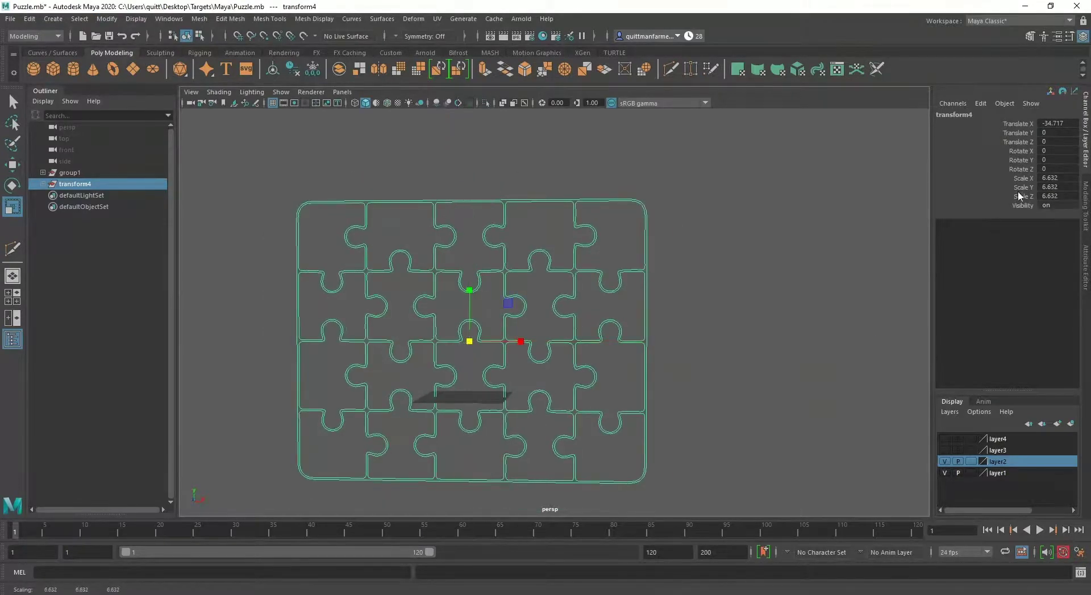
left_click_drag(1058, 179, 1061, 188)
left_click(1059, 196)
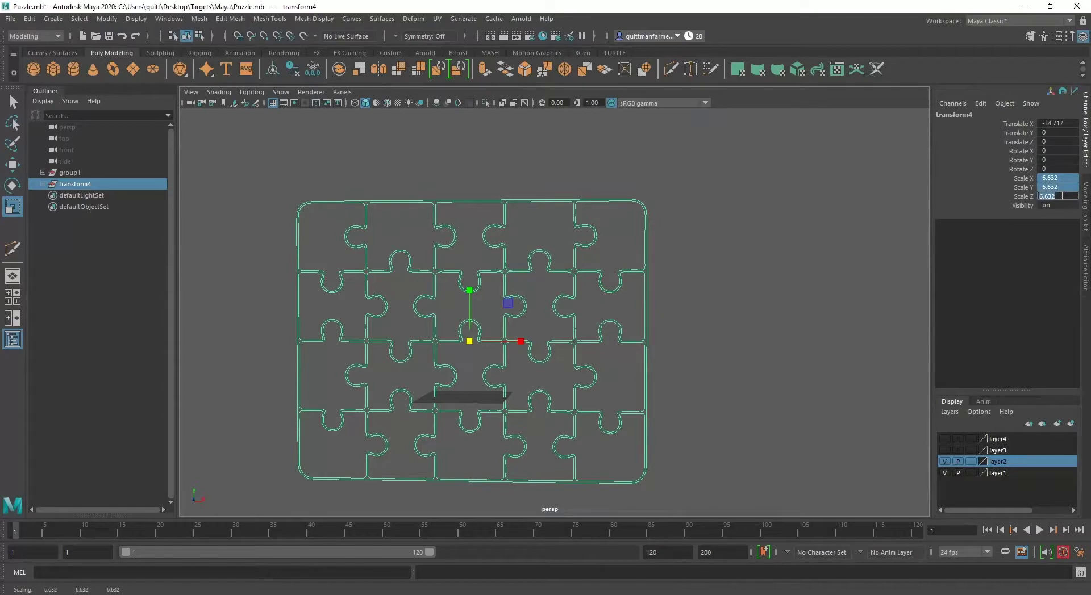
type("9")
key("Return")
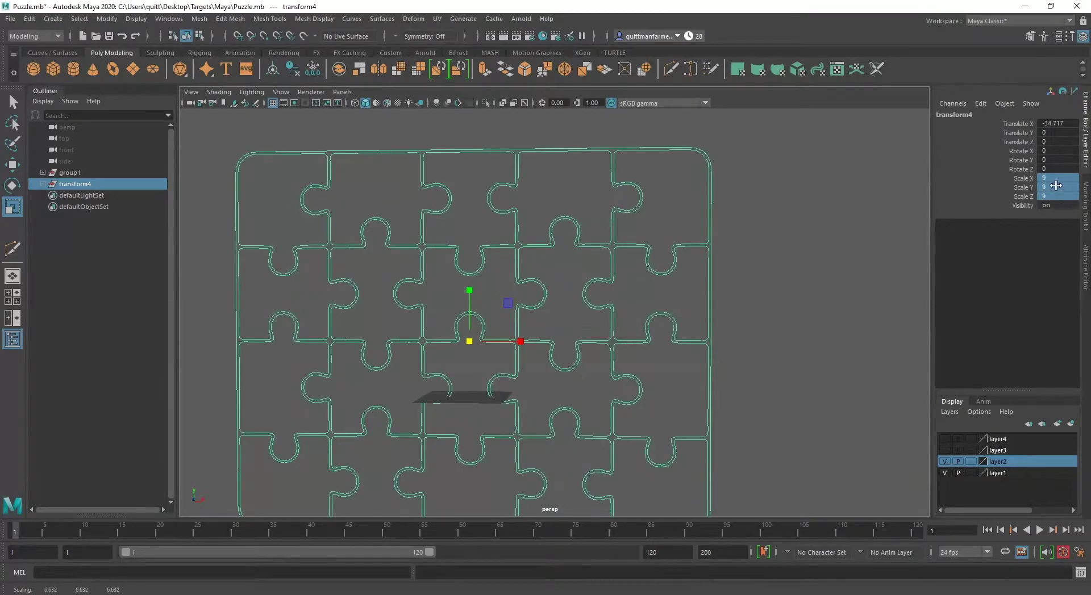
left_click(1054, 197)
type("8")
key("Return")
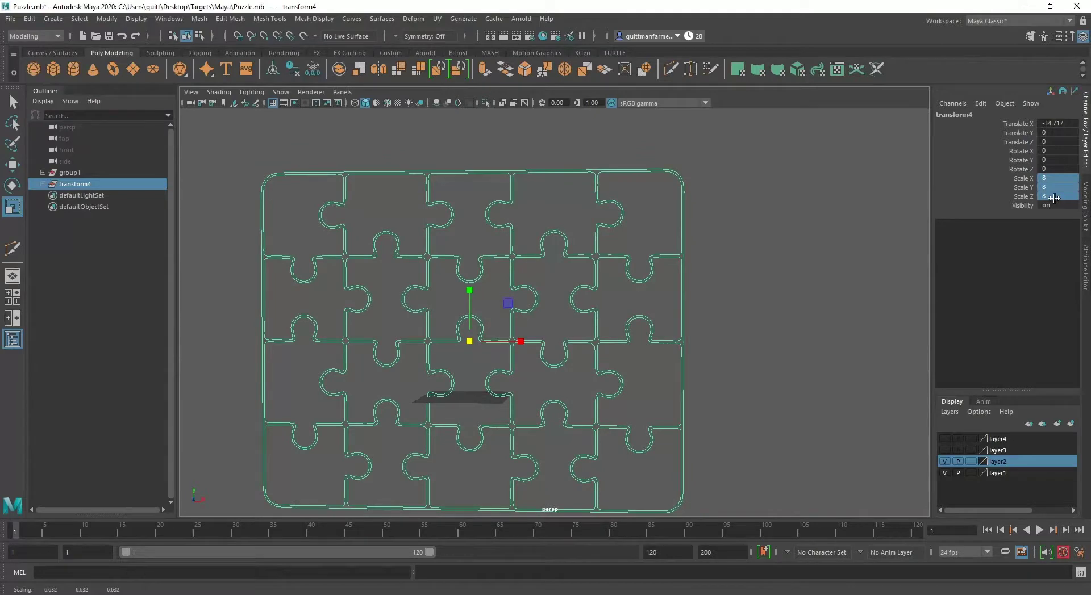
- Move the puzzle curve group up along Y to about 32.4 so its lower edge meets the grid
key("w")
scroll(517, 277, "down", 2)
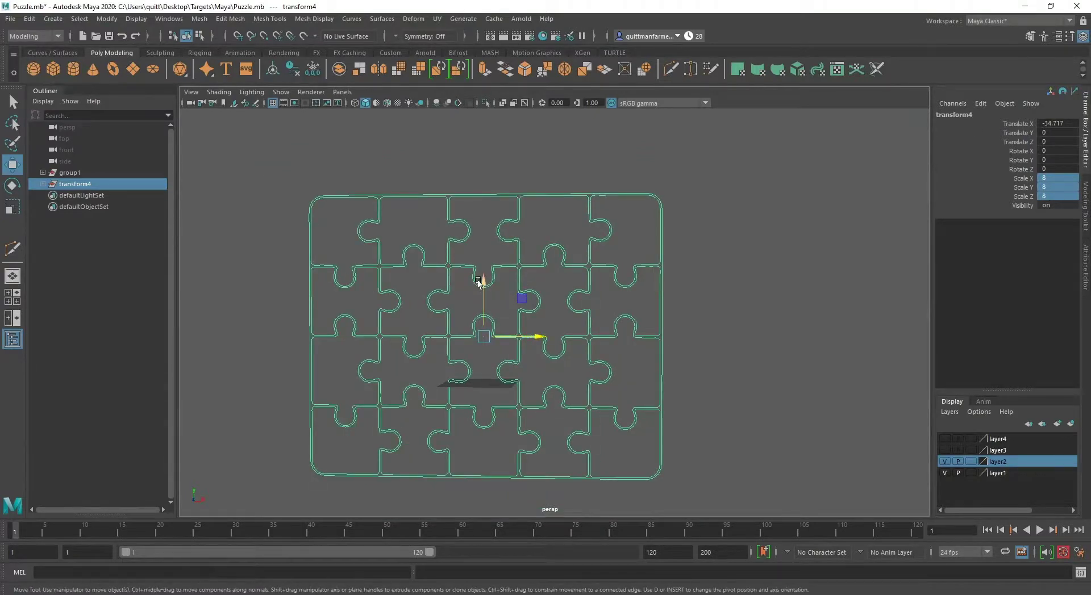
left_click_drag(483, 280, 487, 183)
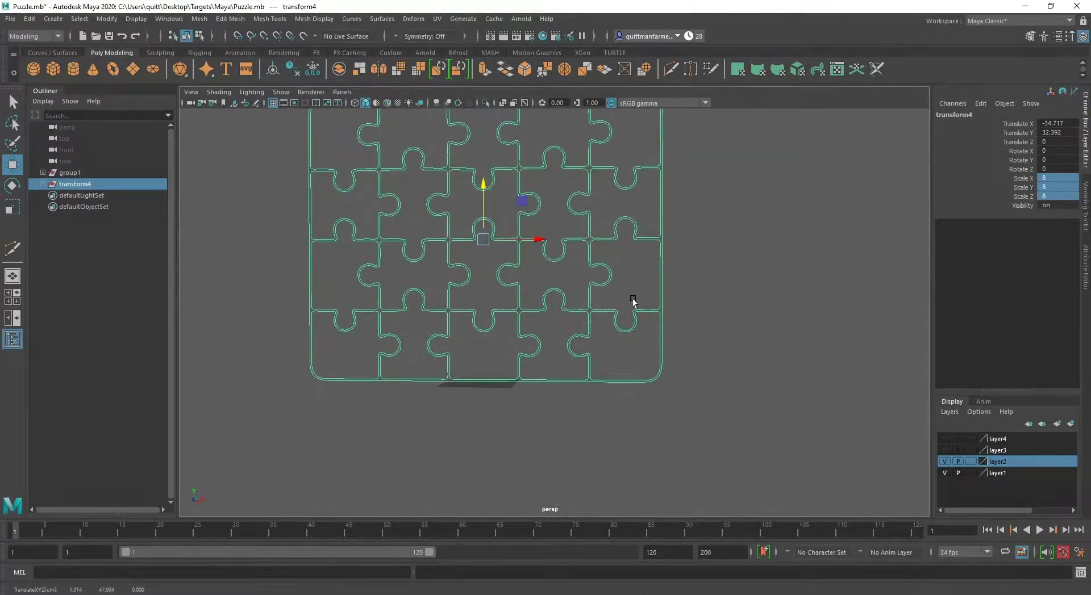
- Select the outer border curve that surrounds all the puzzle pieces and delete it
scroll(704, 330, "up", 6)
left_click(710, 317)
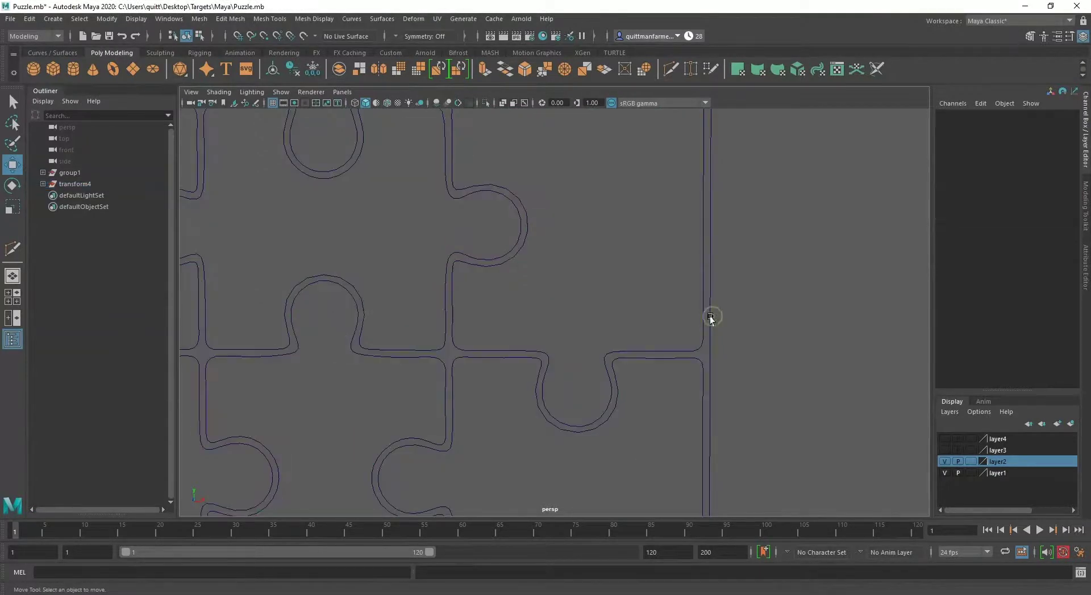
left_click(707, 321)
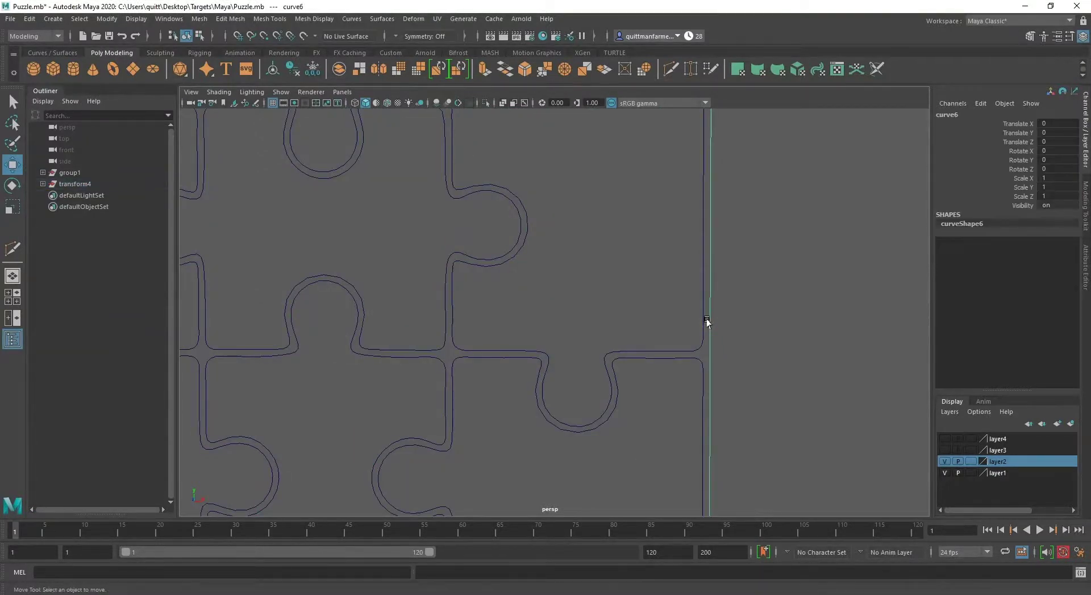
left_click(708, 322)
scroll(630, 308, "down", 6)
scroll(630, 308, "up", 5)
- Apply Bevel Plus to the top-left corner piece's curve with bevel width 0.2, bevel depth 0.3, extrude distance 0.4 and Convex Out style
left_click_drag(523, 318, 536, 288, "alt")
left_click_drag(345, 190, 369, 210)
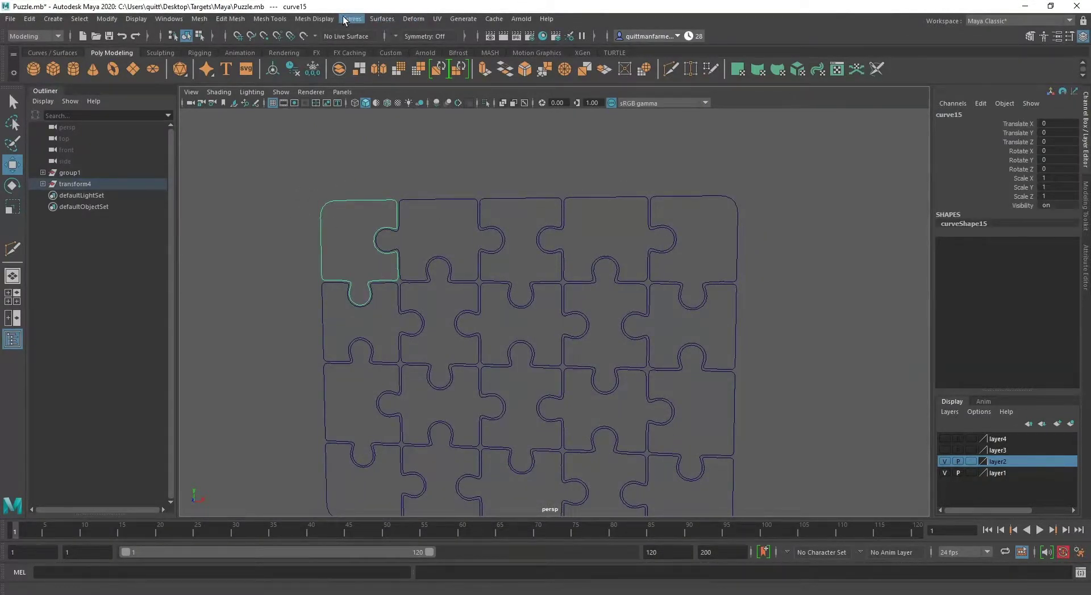
left_click(381, 19)
left_click(490, 148)
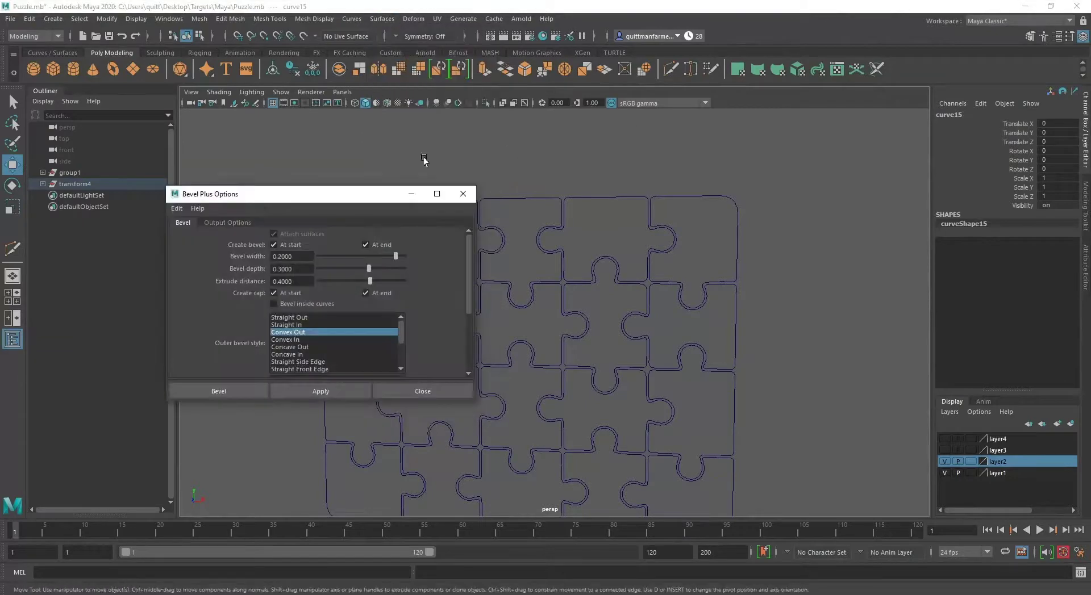
left_click_drag(370, 203, 948, 55)
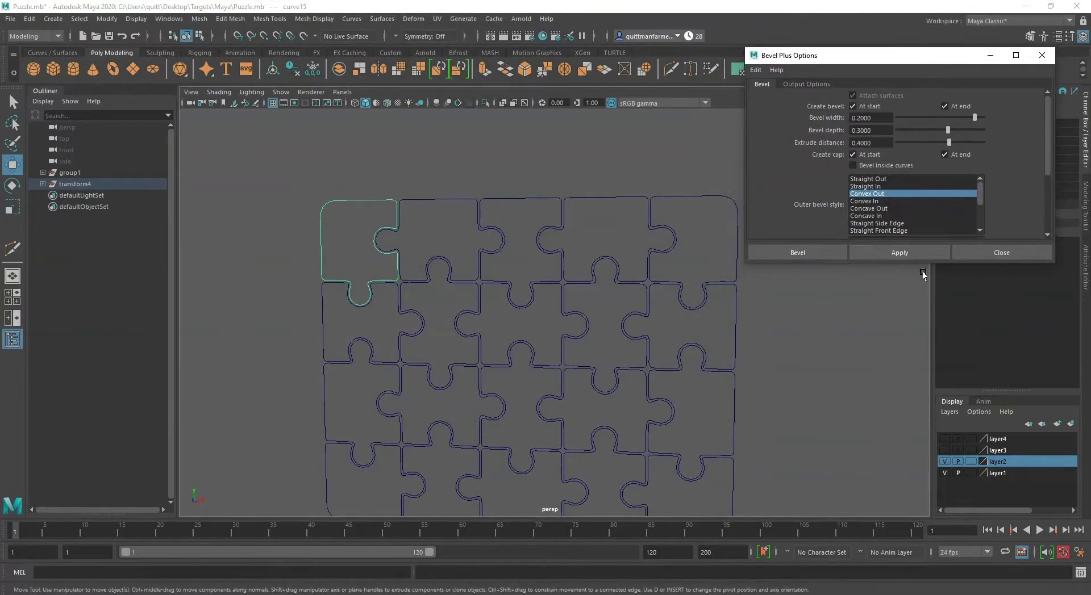
left_click(903, 252)
left_click_drag(366, 291, 510, 326, "alt")
scroll(510, 326, "up", 5)
scroll(510, 324, "down", 6)
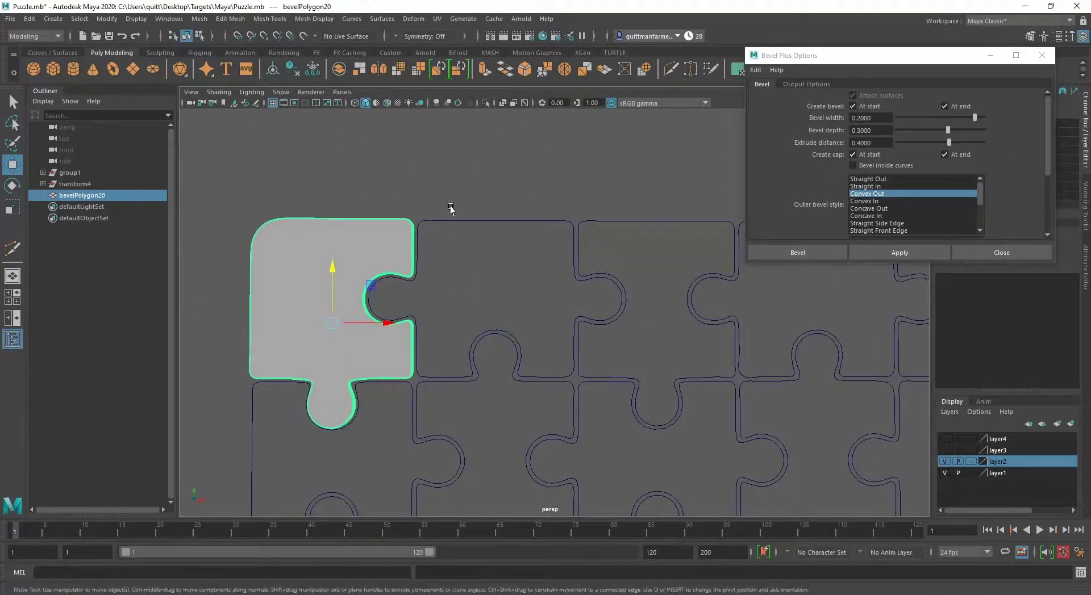
- Bevel the curves of the four remaining top-row puzzle pieces one by one with the same Bevel Plus settings
left_click_drag(453, 209, 518, 236)
left_click(800, 251)
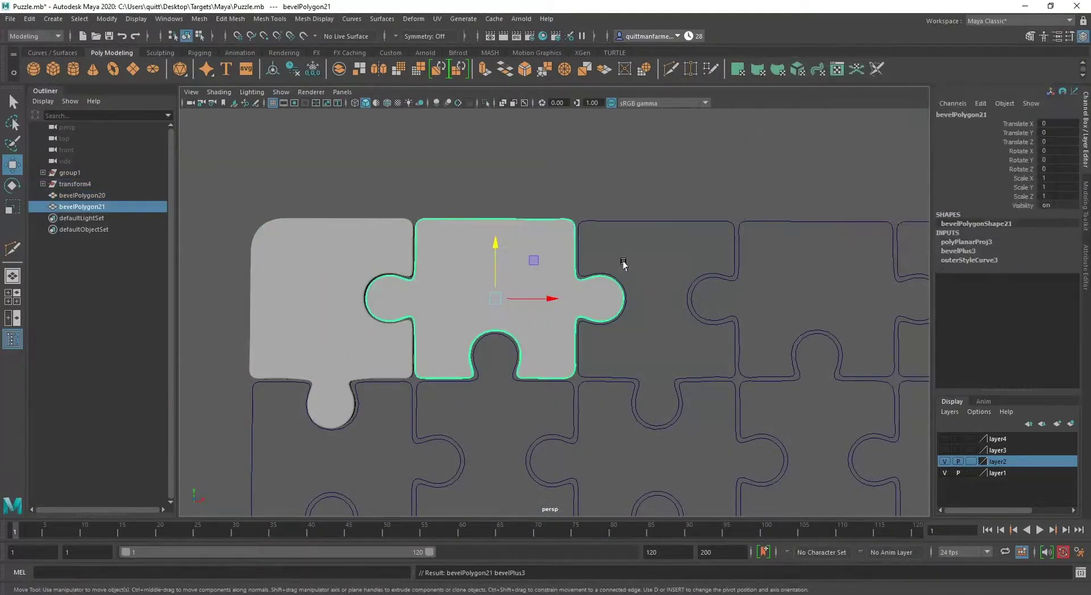
left_click(648, 222)
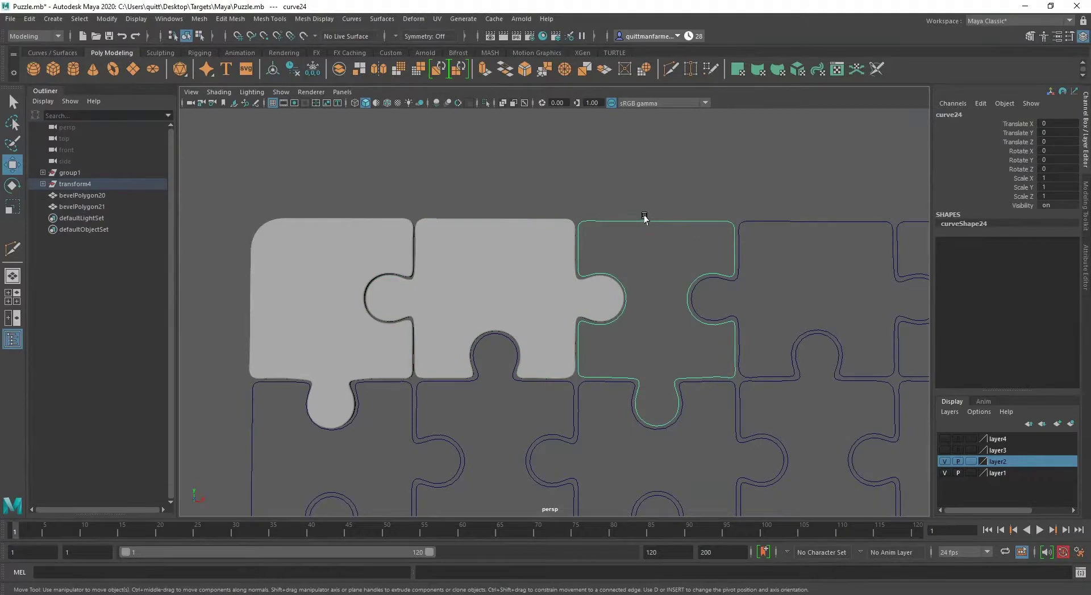
key("g")
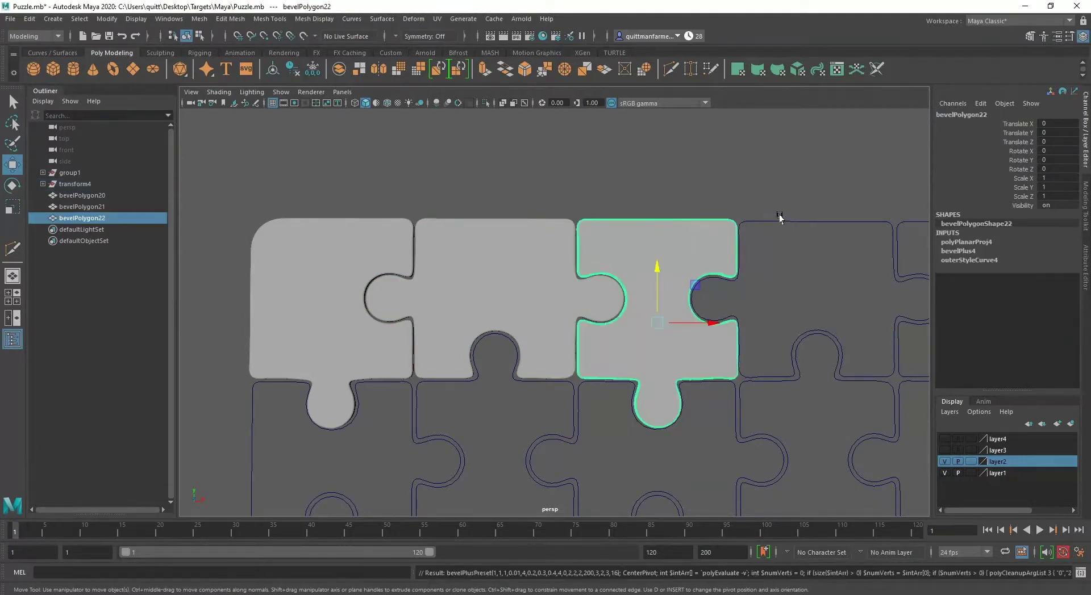
left_click(776, 220)
key("g")
left_click(906, 223)
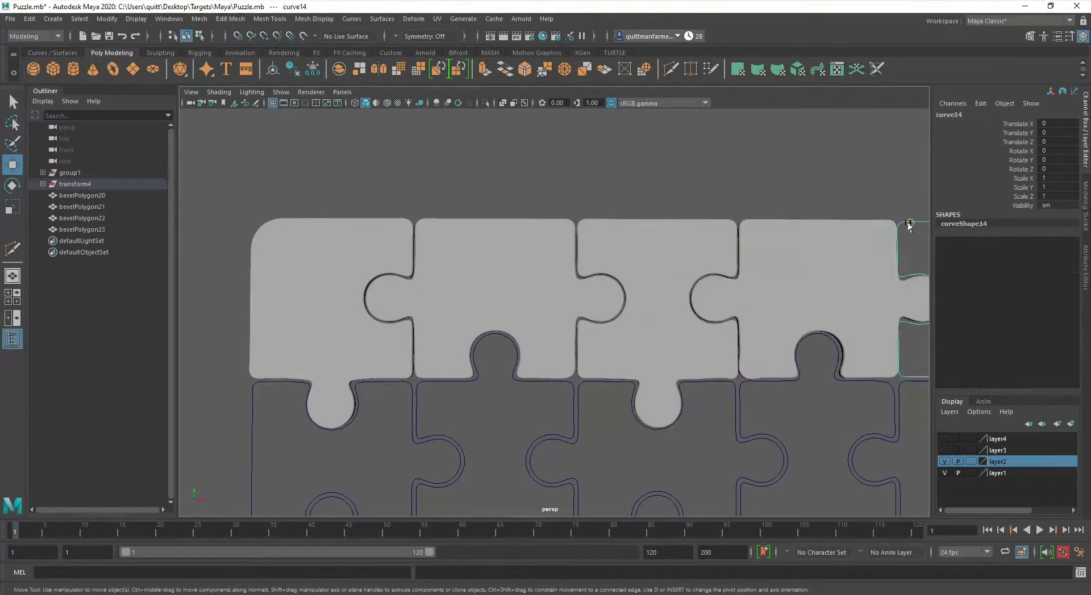
key("g")
- Bevel all five piece curves in the second row, working from the right end to the left, with the same Bevel Plus settings
scroll(862, 230, "down", 2)
middle_click_drag(862, 230, 722, 129, "alt")
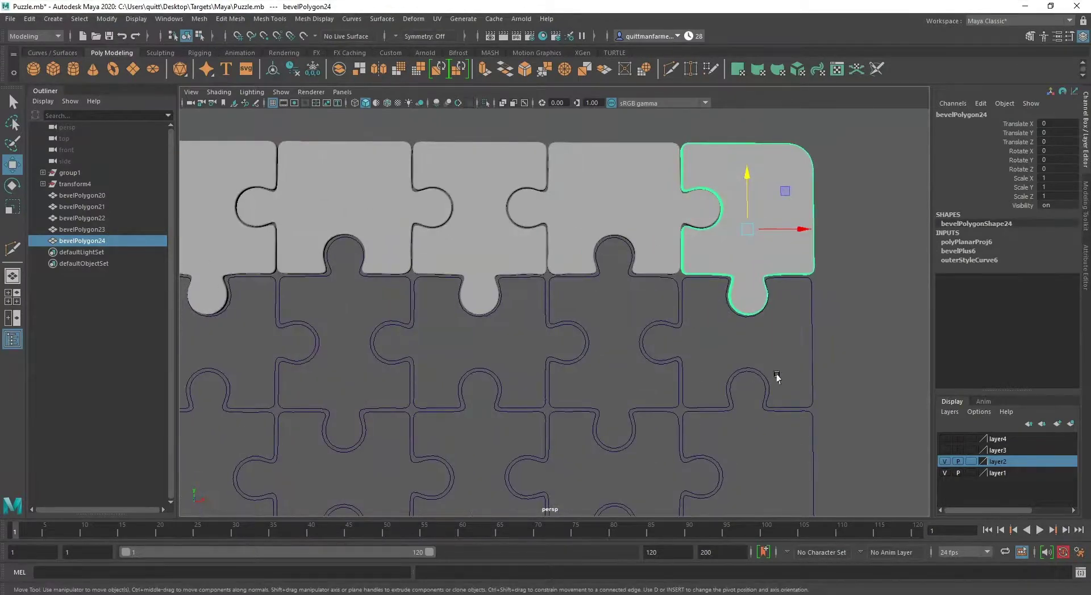
left_click(810, 359)
key("g")
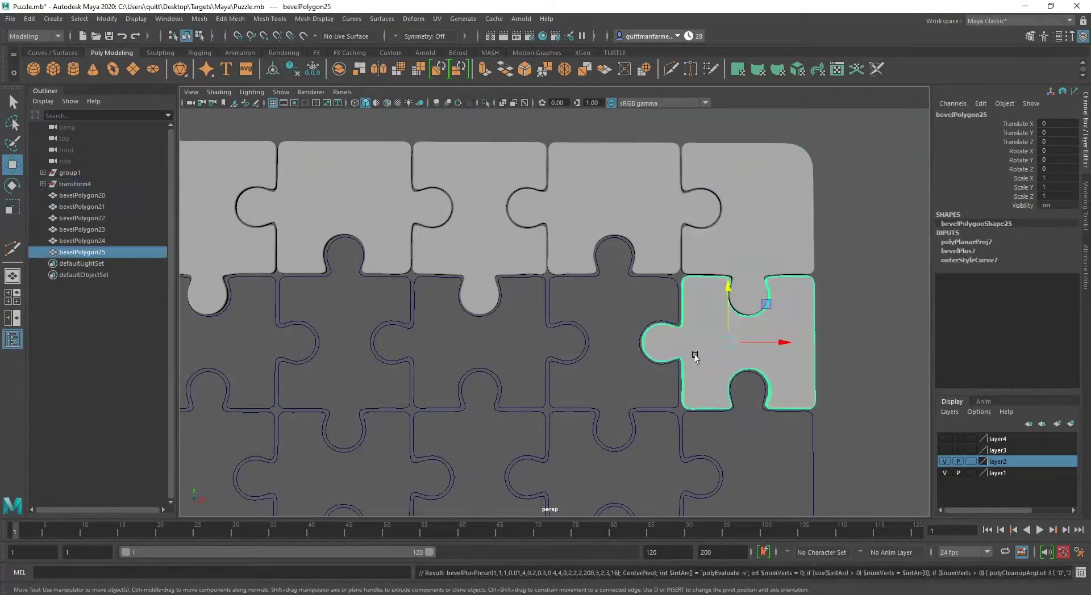
left_click(626, 276)
key("g")
left_click(510, 277)
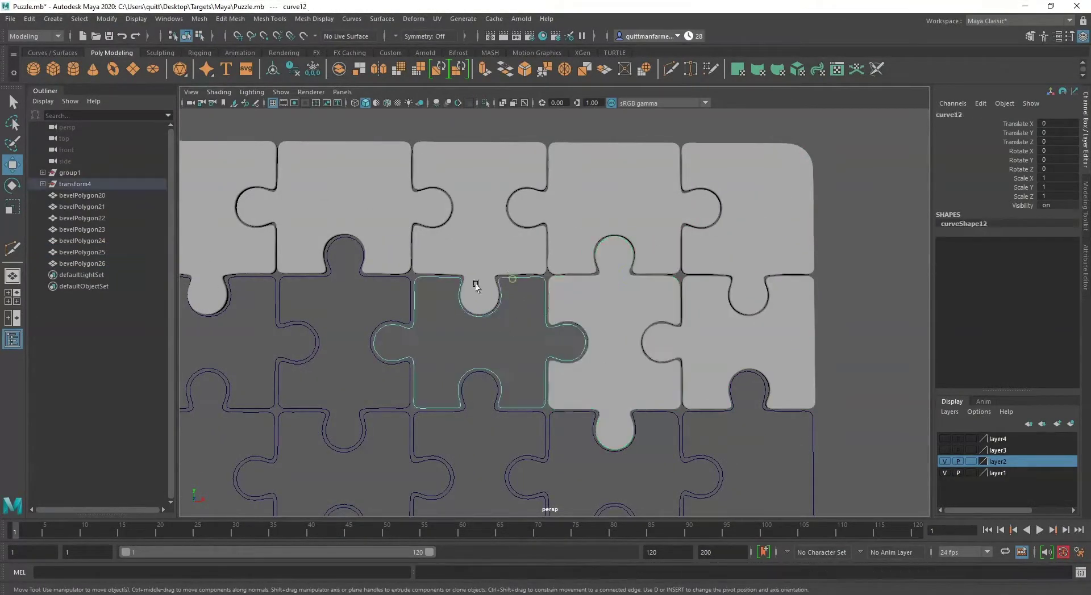
key("g")
left_click(323, 283)
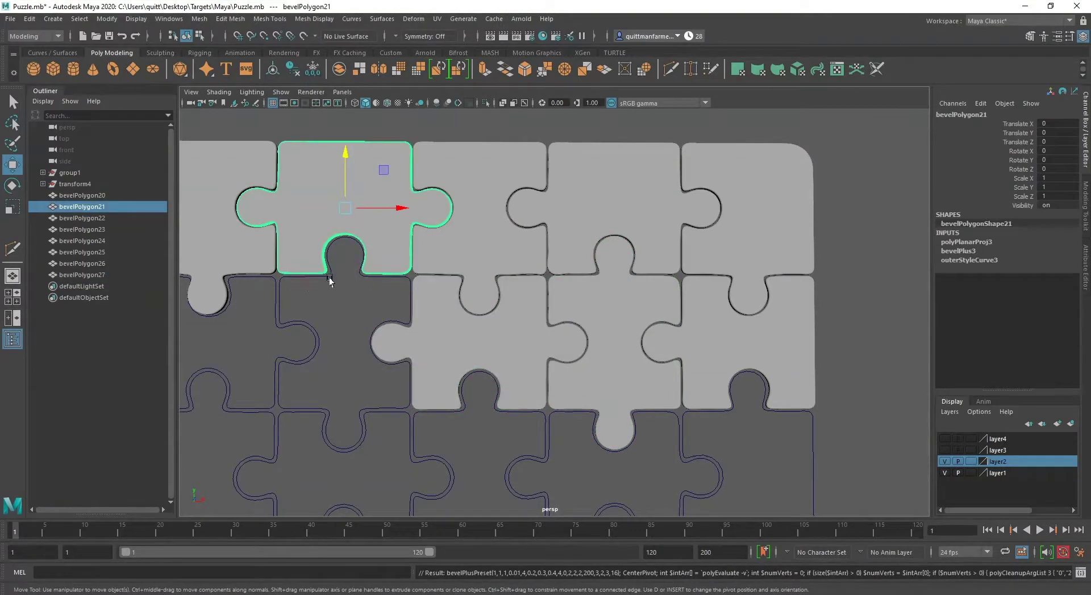
left_click(330, 279)
key("g")
left_click(271, 341)
key("g")
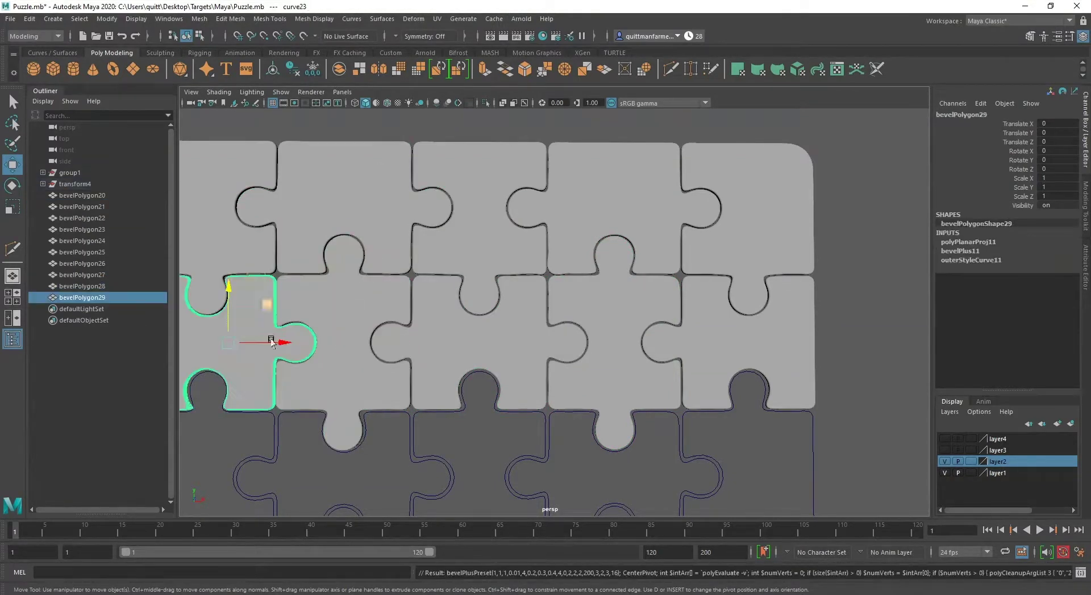
- Bevel the five piece curves of the third row, starting at the middle piece and ending at the left edge, repeating Bevel Plus
left_click(451, 417)
key("g")
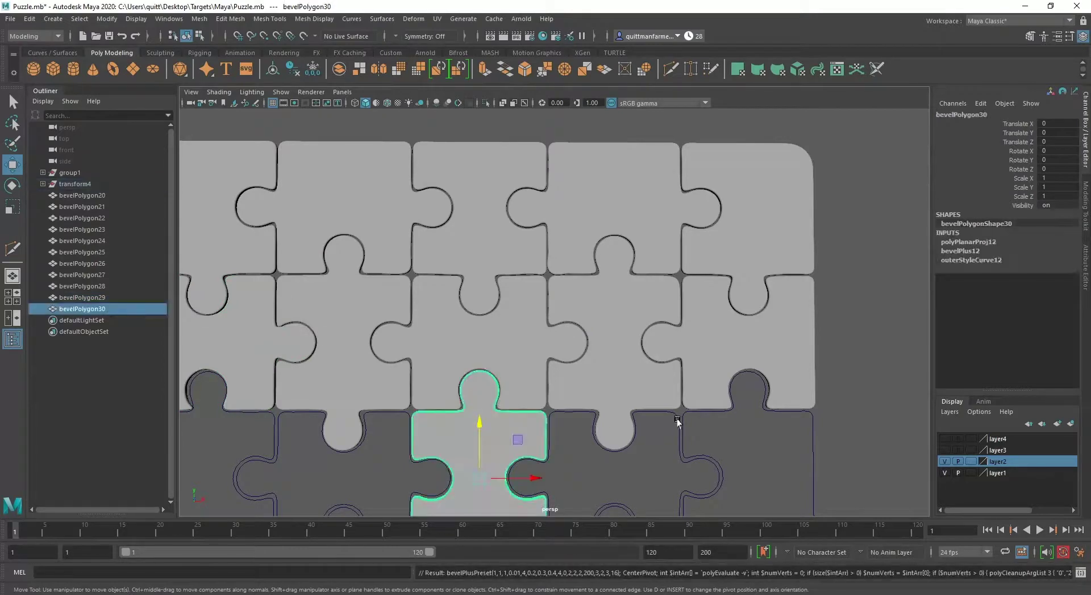
left_click(683, 418)
key("g")
left_click(685, 419)
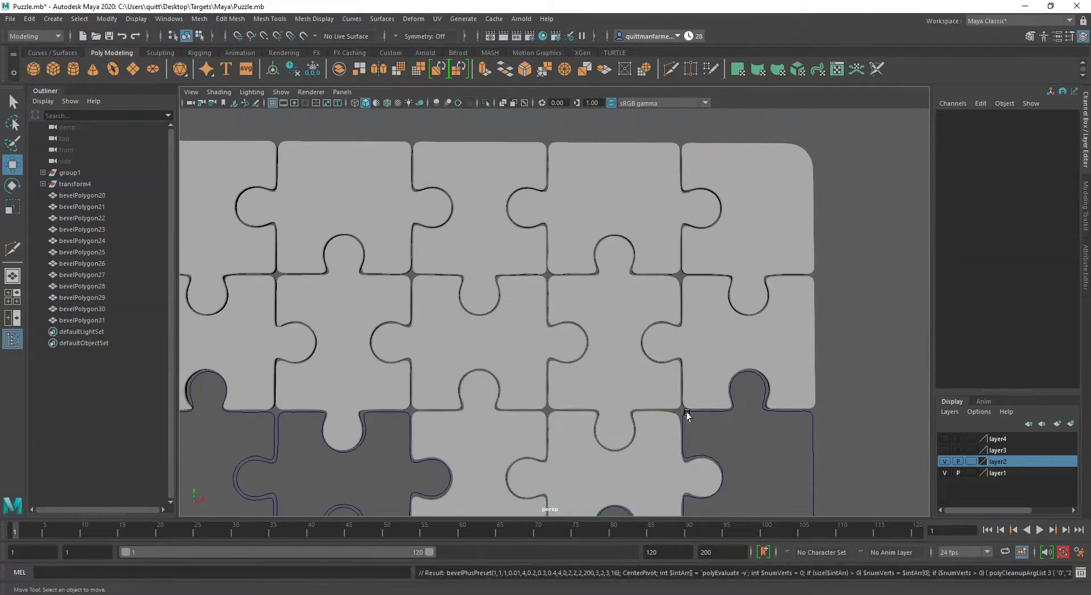
key("g")
middle_click_drag(573, 432, 624, 336, "alt")
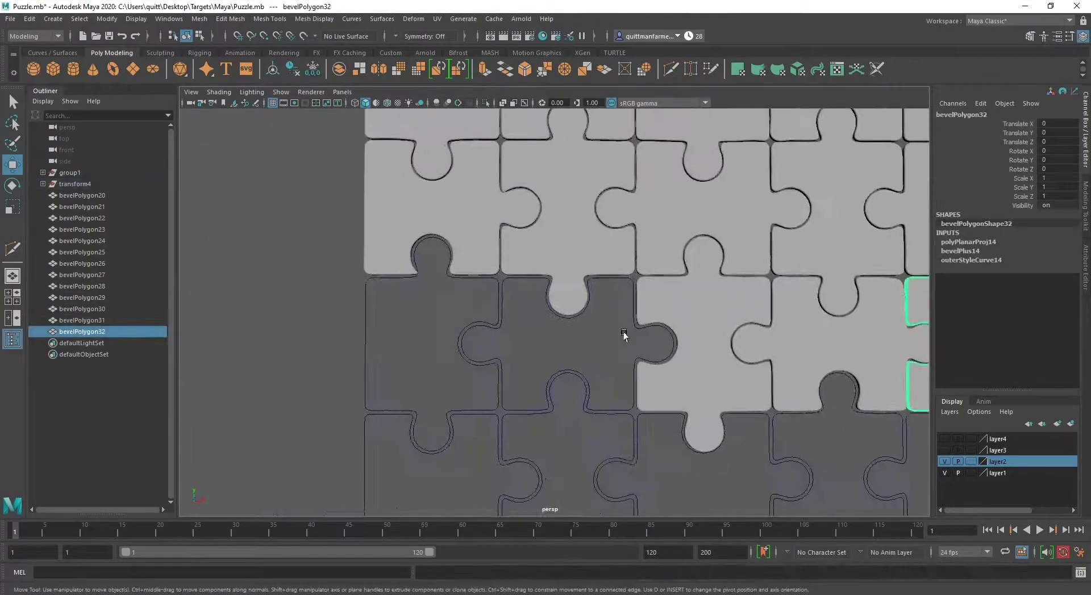
left_click(501, 401)
key("g")
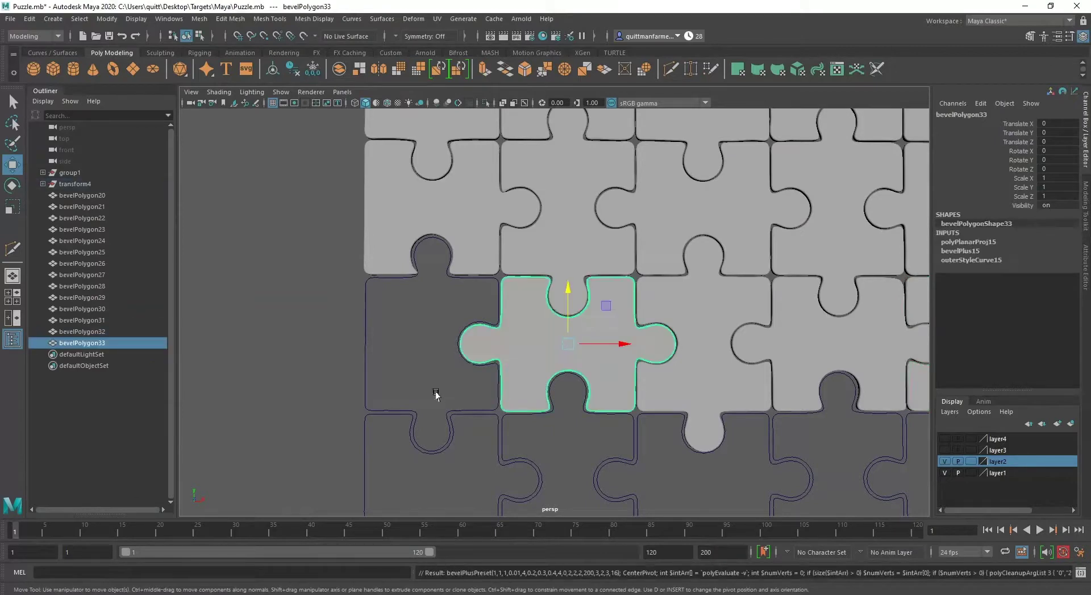
left_click(426, 454)
key("g")
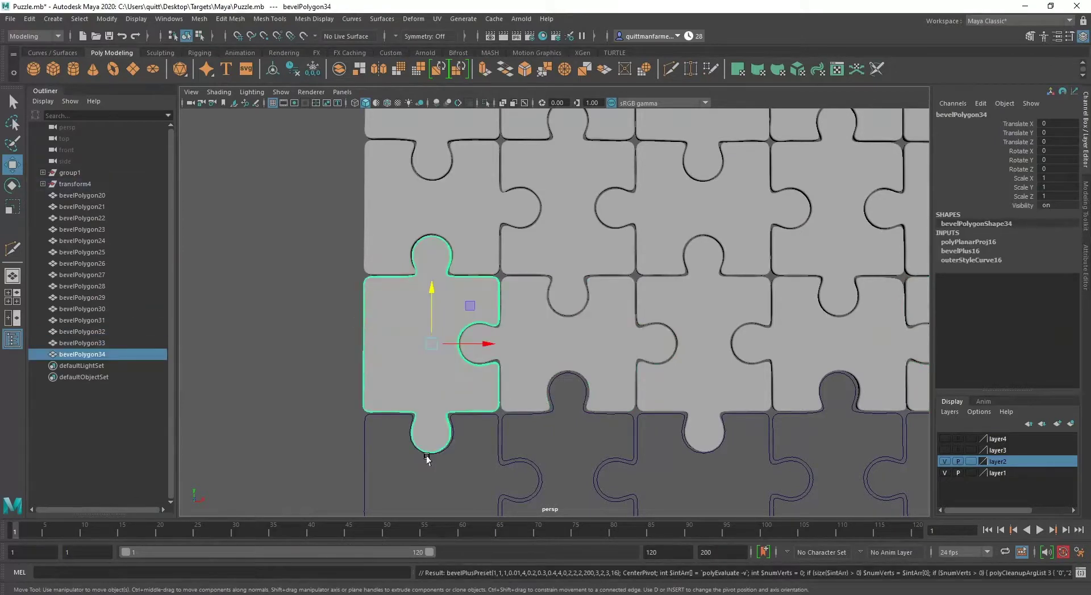
- Bevel the five bottom-row piece curves from the left corner to the right corner by repeating Bevel Plus
left_click(360, 466)
key("g")
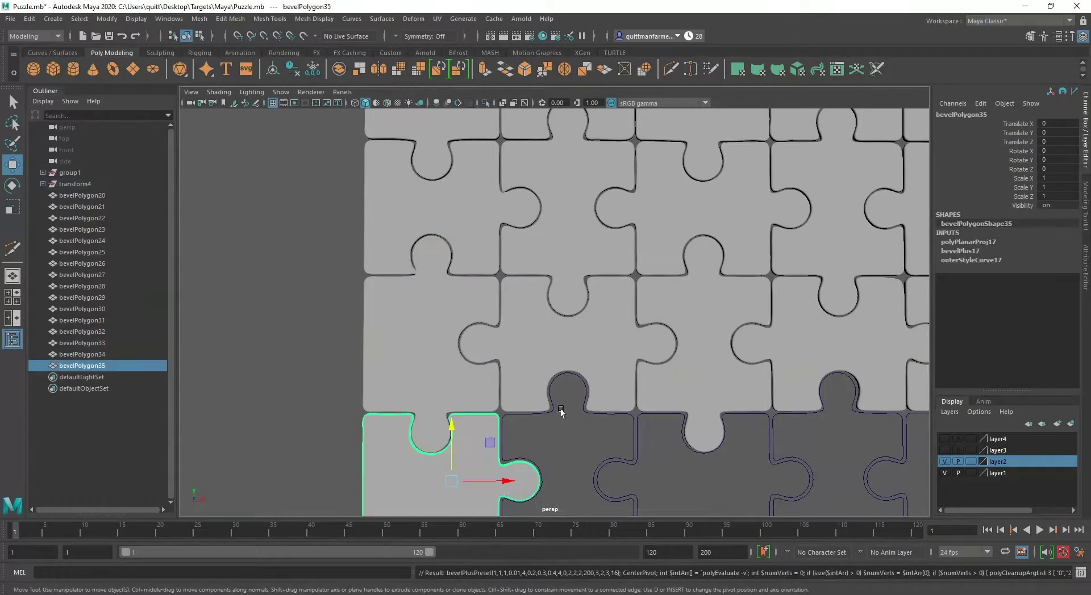
left_click(616, 464)
key("g")
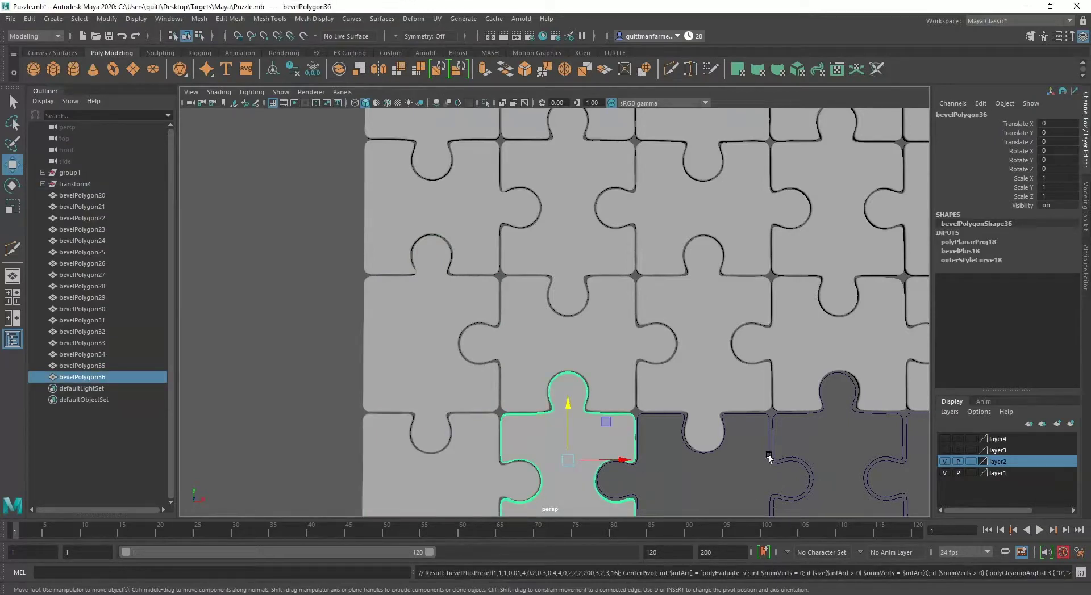
left_click(771, 460)
key("g")
left_click(779, 458)
key("g")
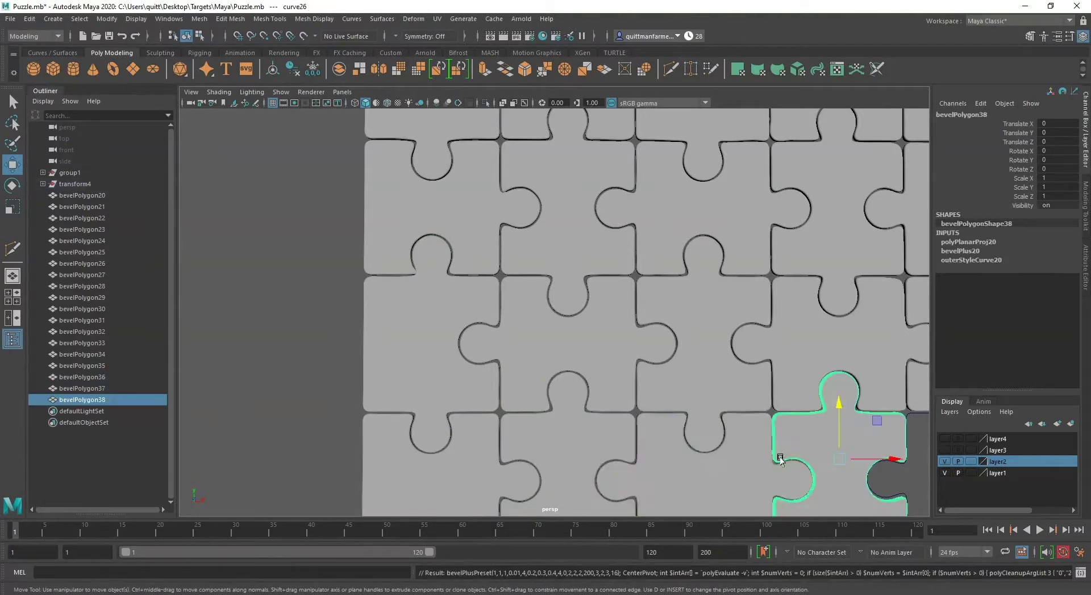
middle_click_drag(745, 439, 433, 323, "alt")
left_click(673, 429)
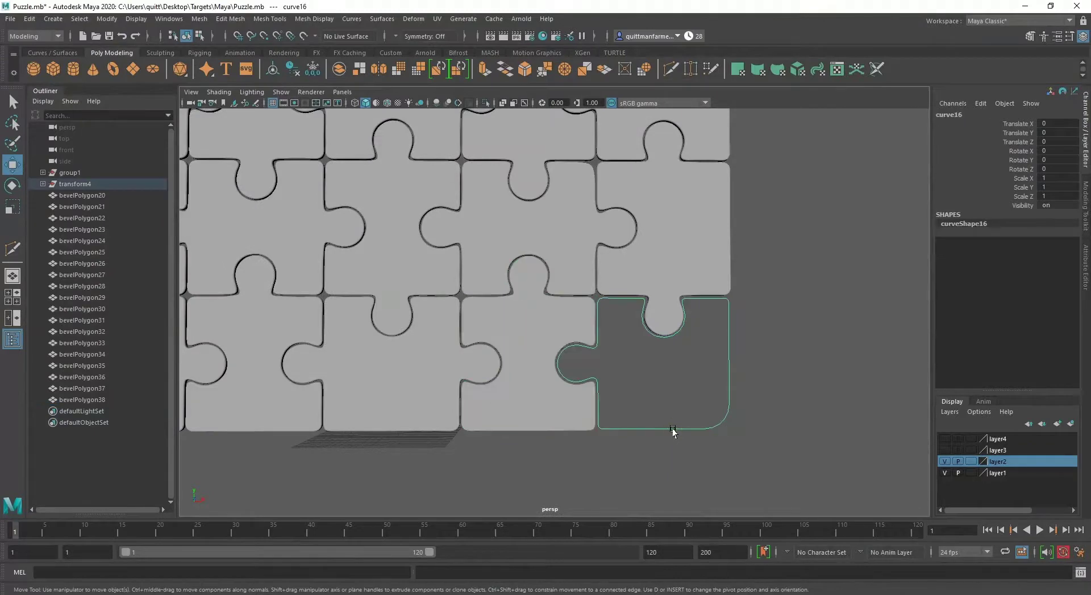
key("g")
- Delete the history of everything in the scene and center the pivot of the bottom-right puzzle piece
scroll(672, 433, "down", 5)
left_click_drag(602, 318, 538, 377, "alt")
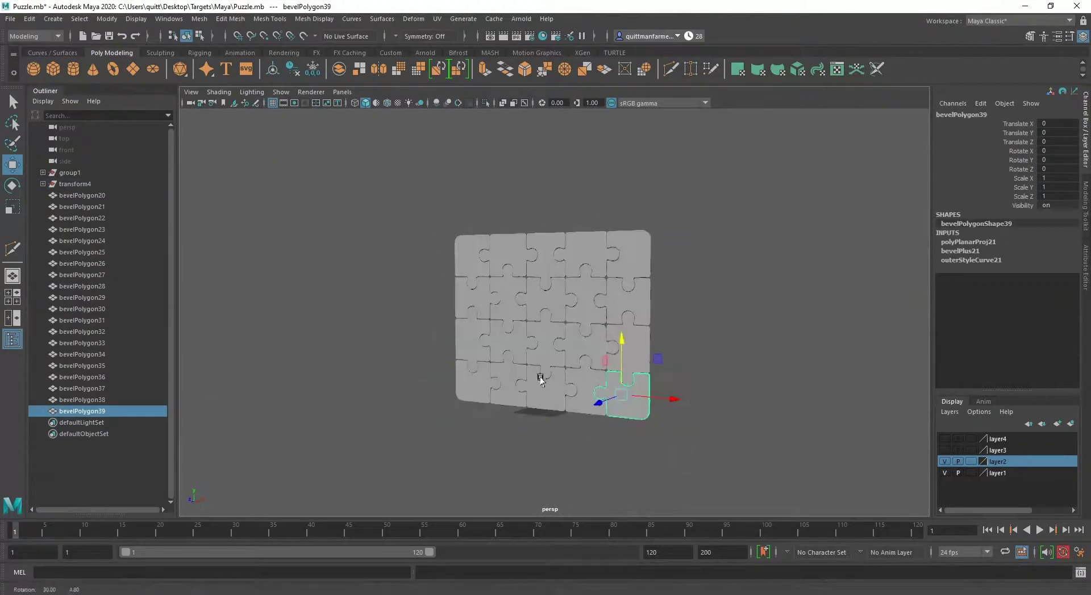
left_click(30, 19)
mouse_move(138, 168)
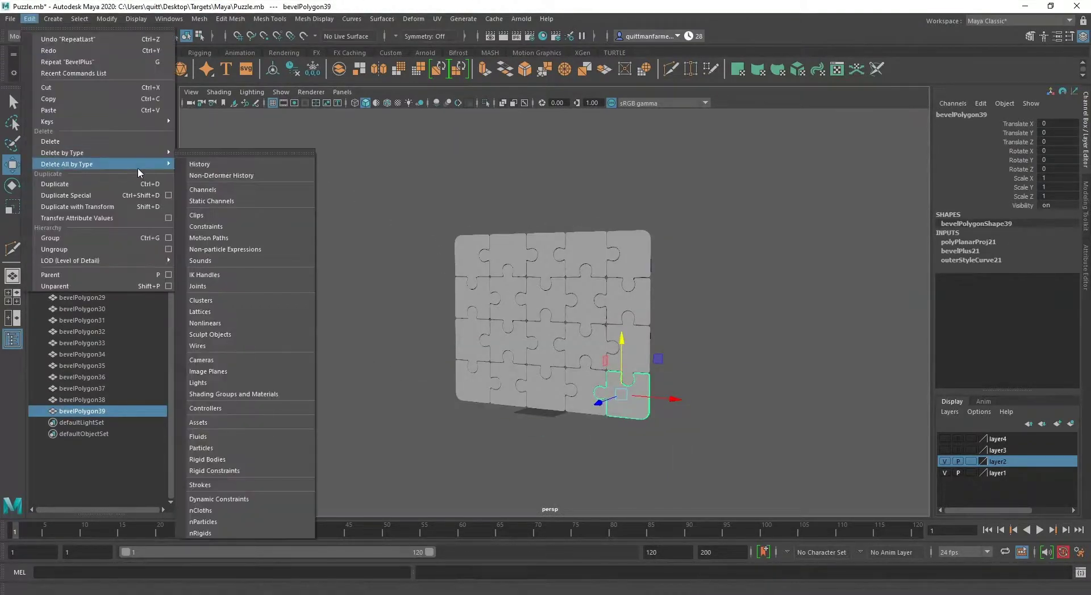
left_click(200, 164)
left_click(107, 19)
left_click(131, 113)
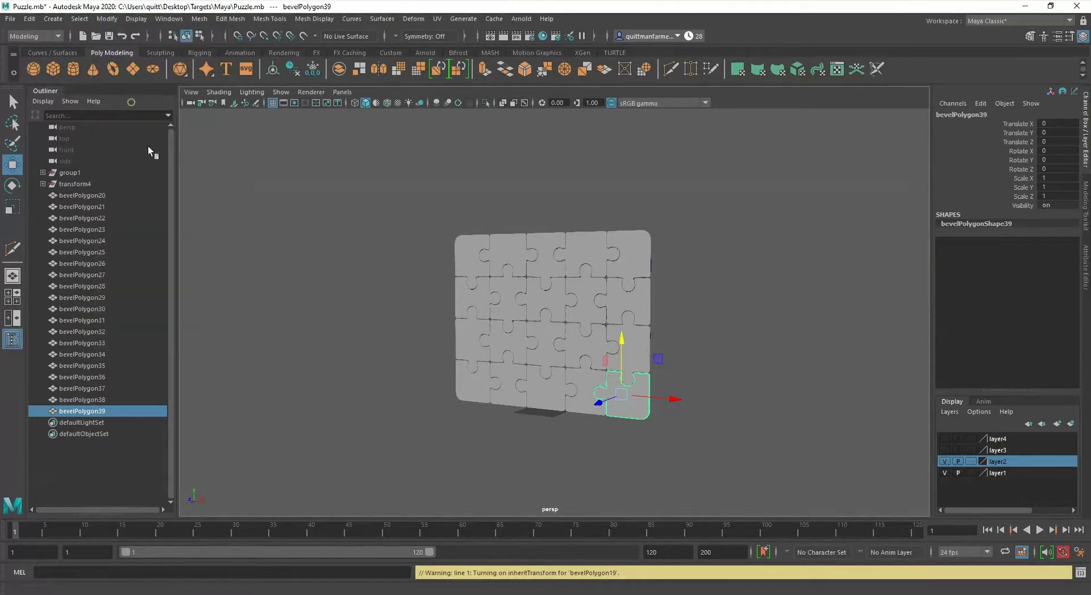
- Group all the beveled puzzle pieces, from bevelPolygon20 through bevelPolygon39, and center the group's pivot
left_click(66, 196)
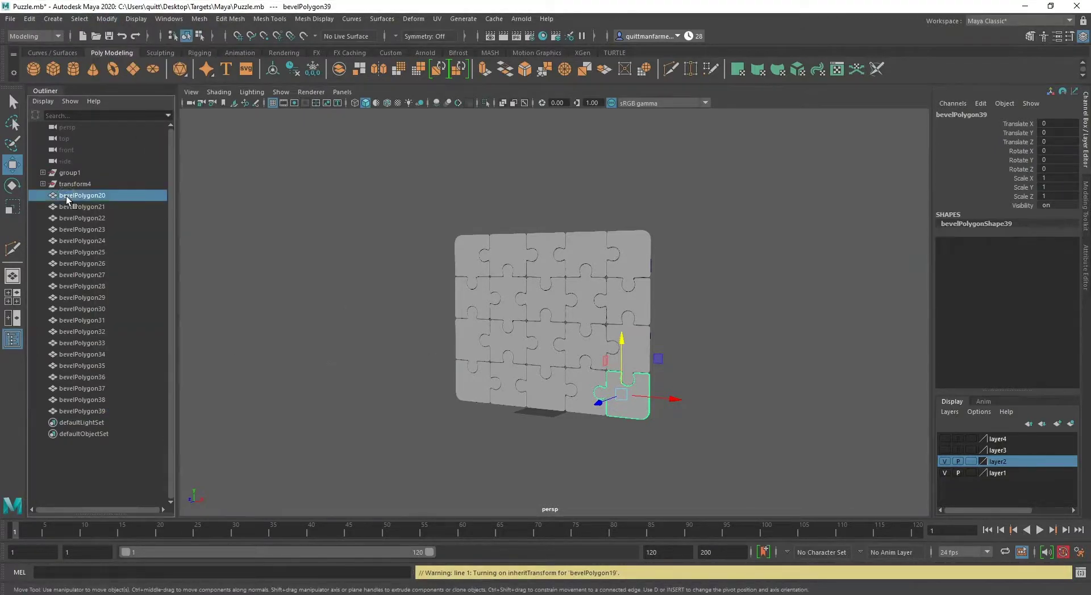
left_click(77, 410, "shift")
key("ctrl+g")
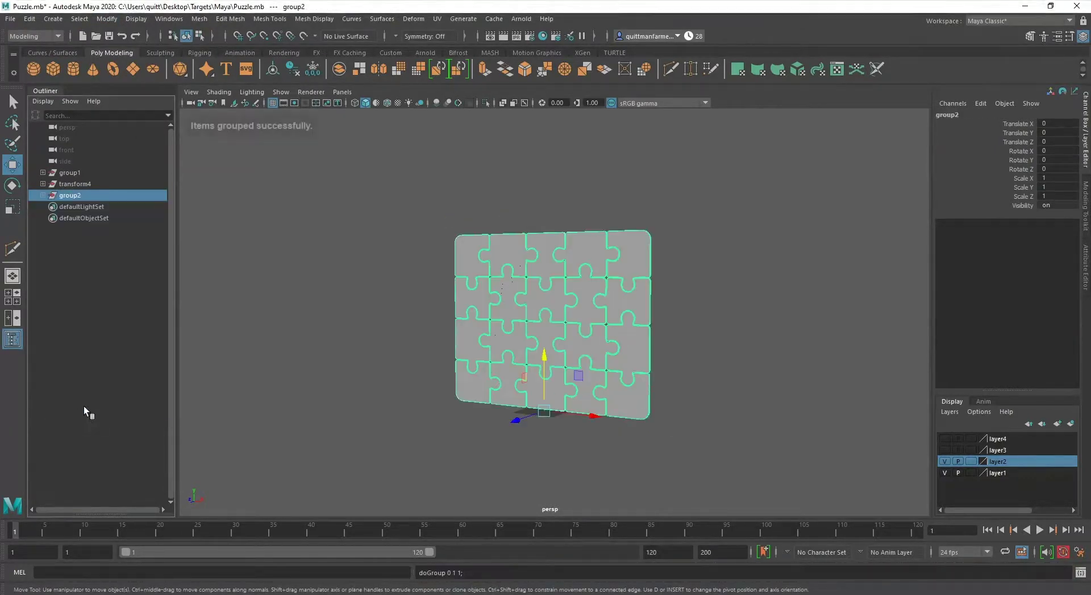
left_click(107, 19)
left_click(132, 103)
- Rename the new group of puzzle pieces to Puzzle_Group
double_click(944, 115)
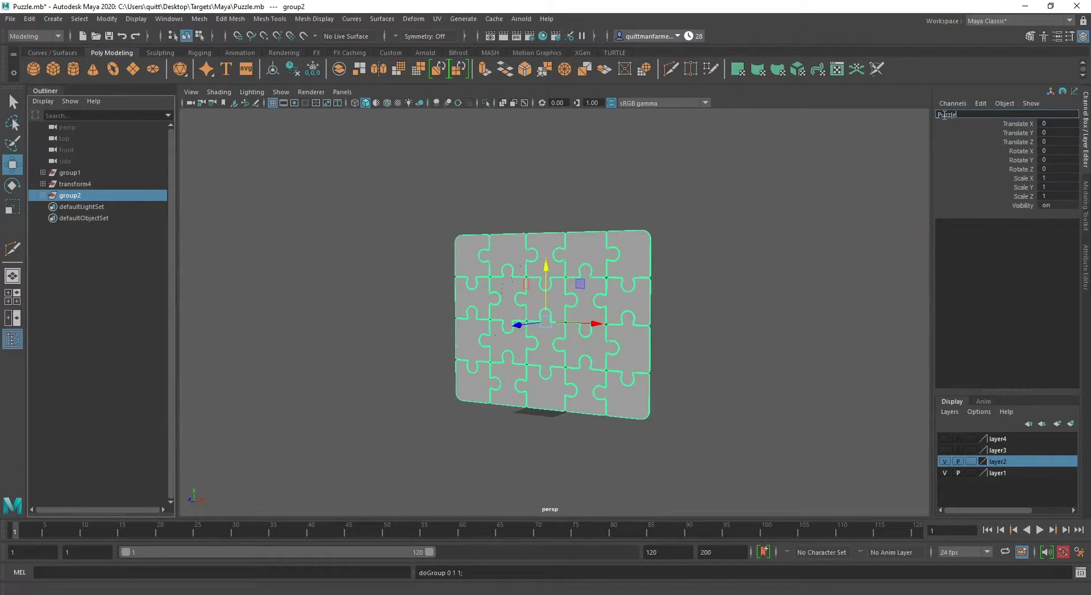
type("Puzzle_Group")
key("Return")
- Put the transform4 curve group into a new hidden display layer named Puzzle_Curves
left_click_drag(679, 203, 491, 307, "alt")
left_click(76, 185)
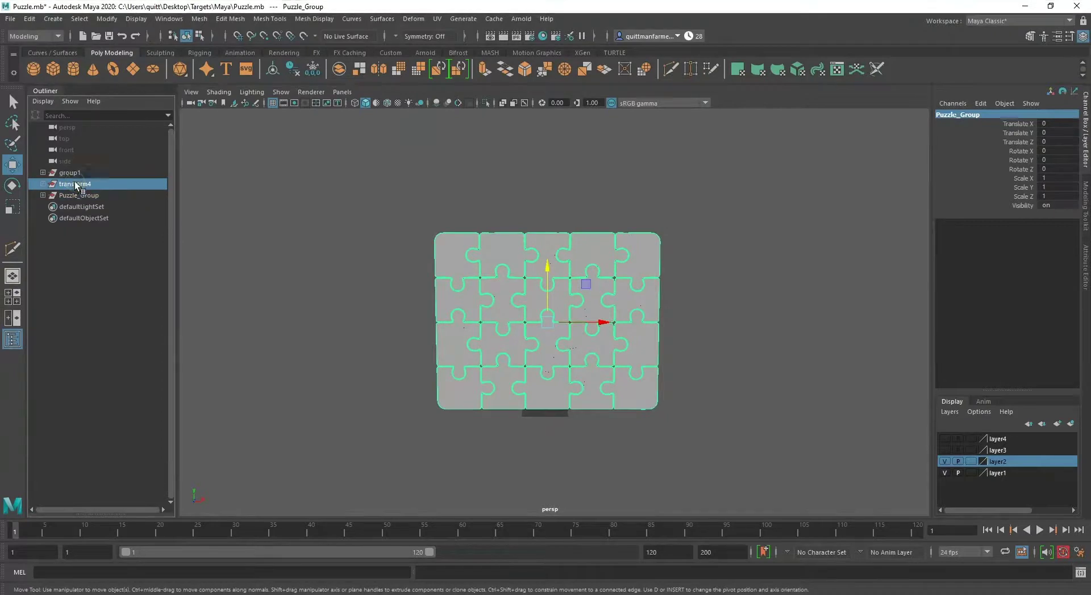
left_click(1070, 424)
left_click(945, 439)
double_click(997, 441)
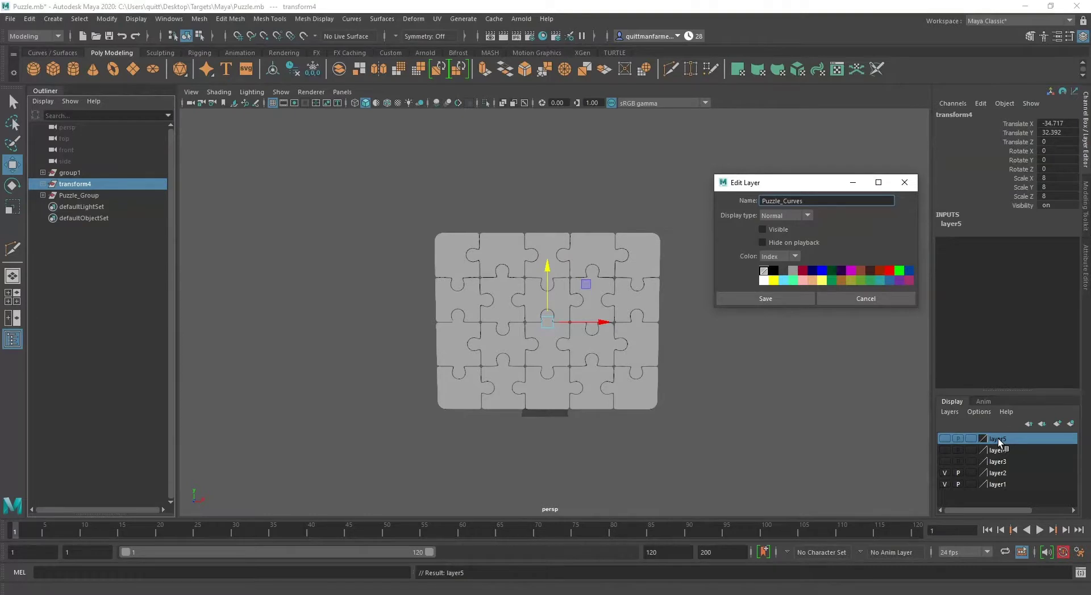
left_click(739, 300)
left_click(779, 303)
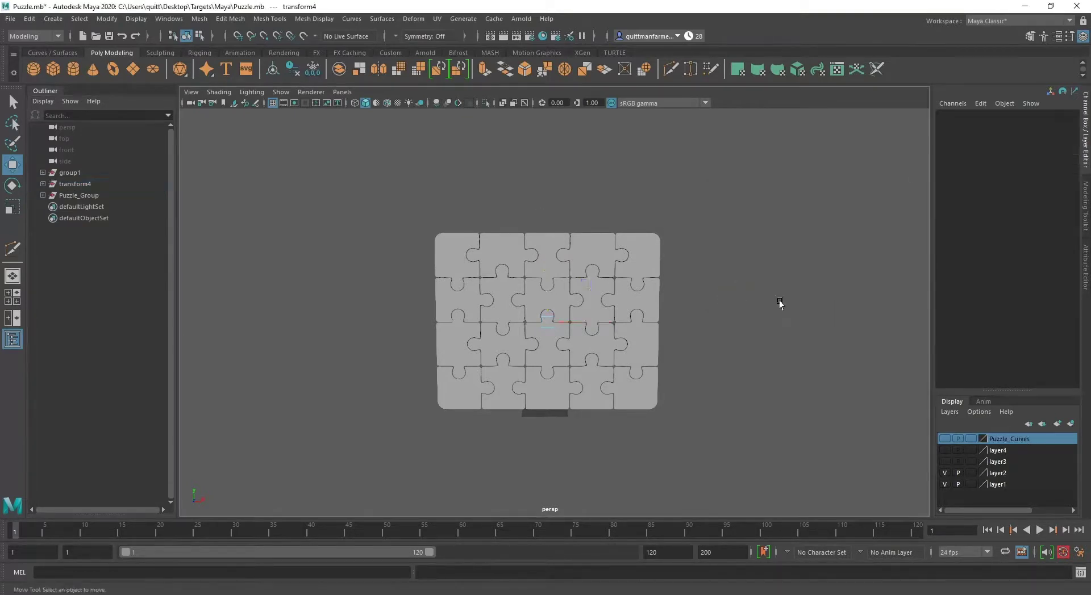
- Select all twenty jigsaw puzzle pieces in the viewport
key("f")
left_click_drag(545, 321, 583, 321, "alt")
scroll(584, 334, "down", 4)
scroll(565, 319, "up", 2)
left_click(419, 243)
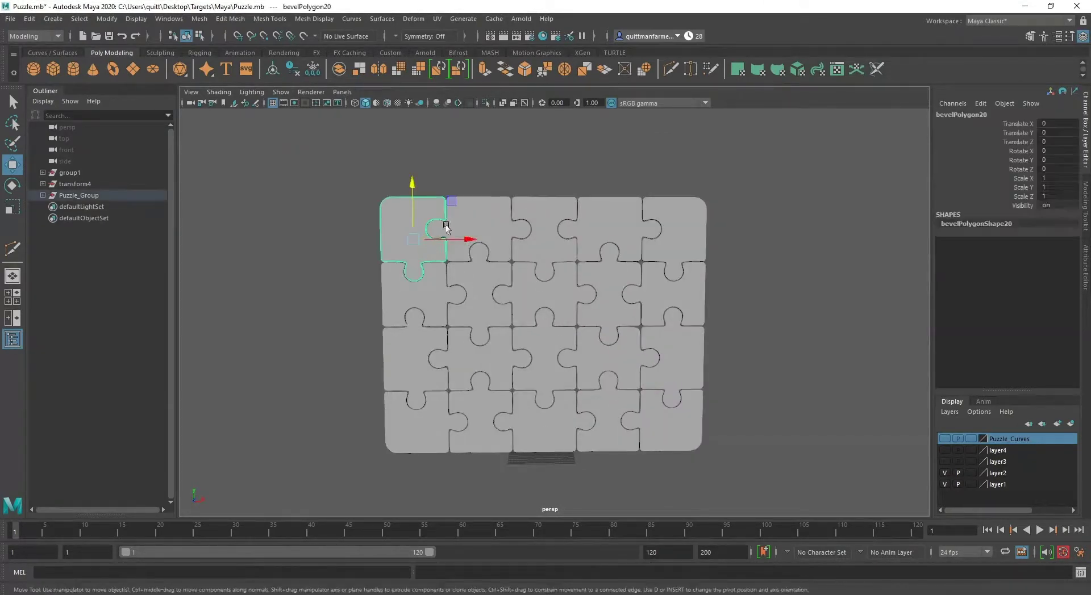
left_click(481, 210, "shift")
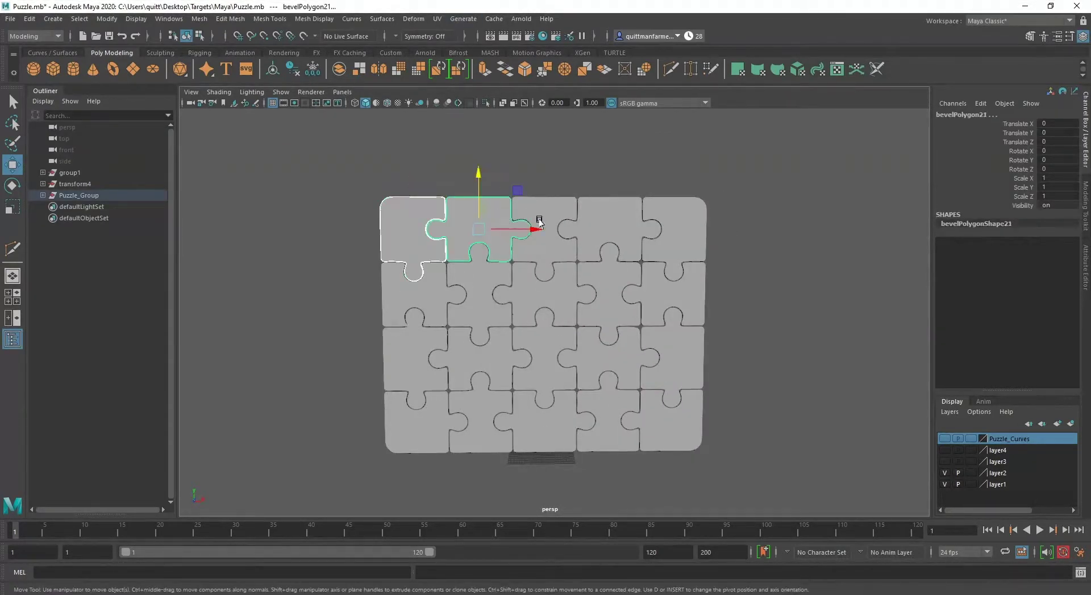
left_click(543, 222, "shift")
left_click(603, 215, "shift")
left_click(671, 219, "shift")
left_click(689, 307, "shift")
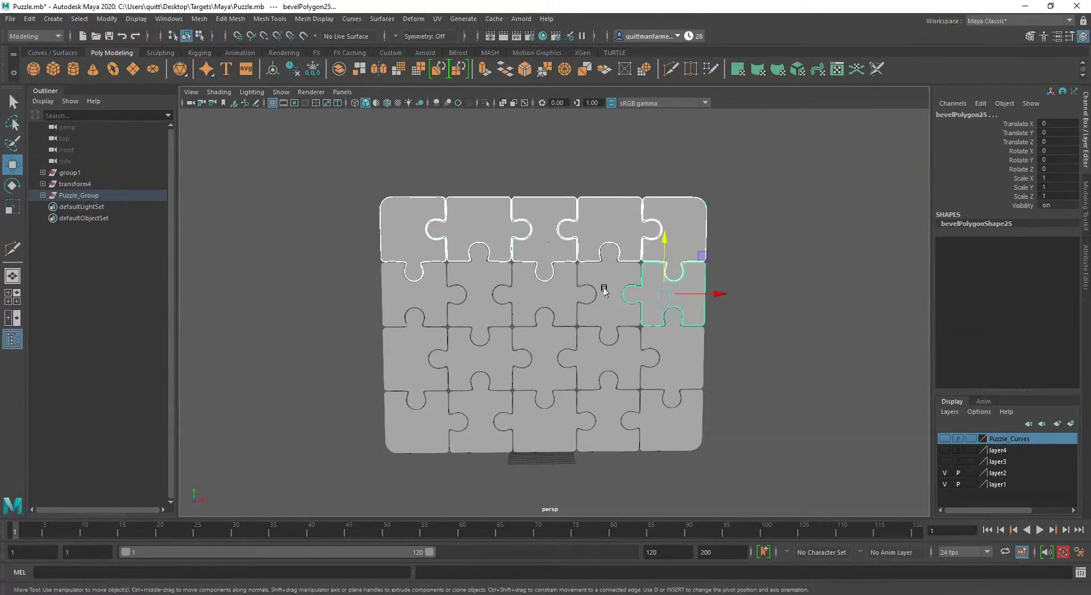
left_click_drag(340, 301, 761, 469)
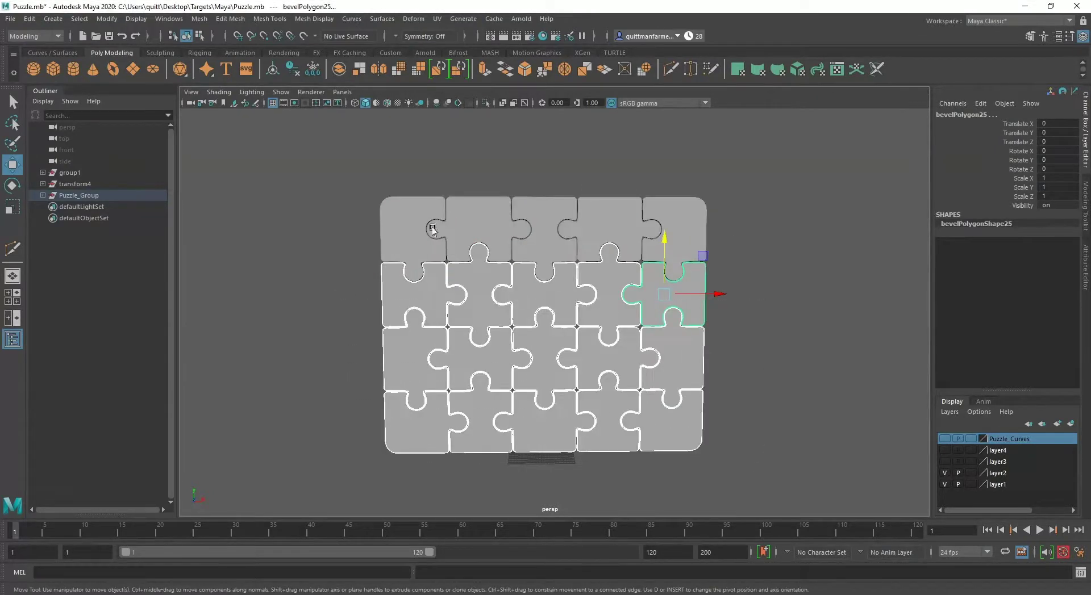
left_click_drag(319, 161, 795, 488)
- Open the UV Editor for the selected pieces and place its window beside the model
left_click(433, 20)
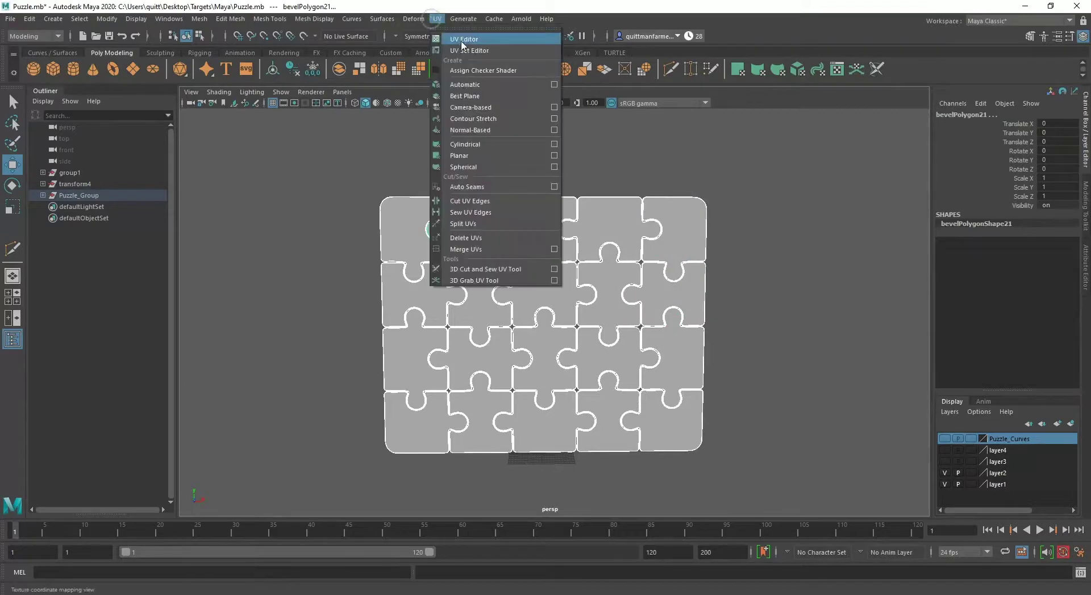
left_click(455, 40)
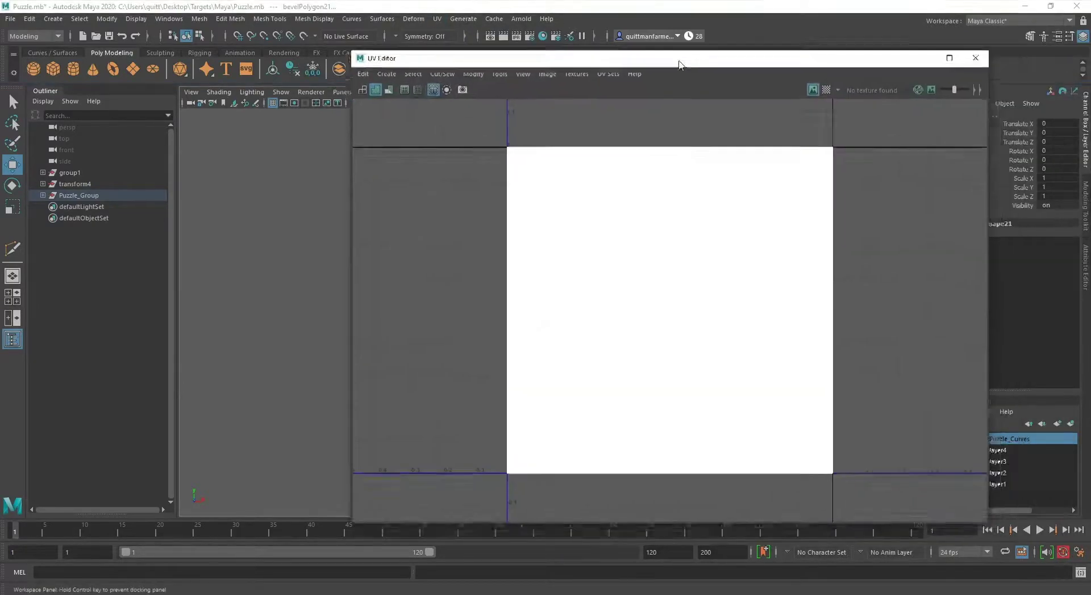
left_click_drag(696, 67, 358, 139)
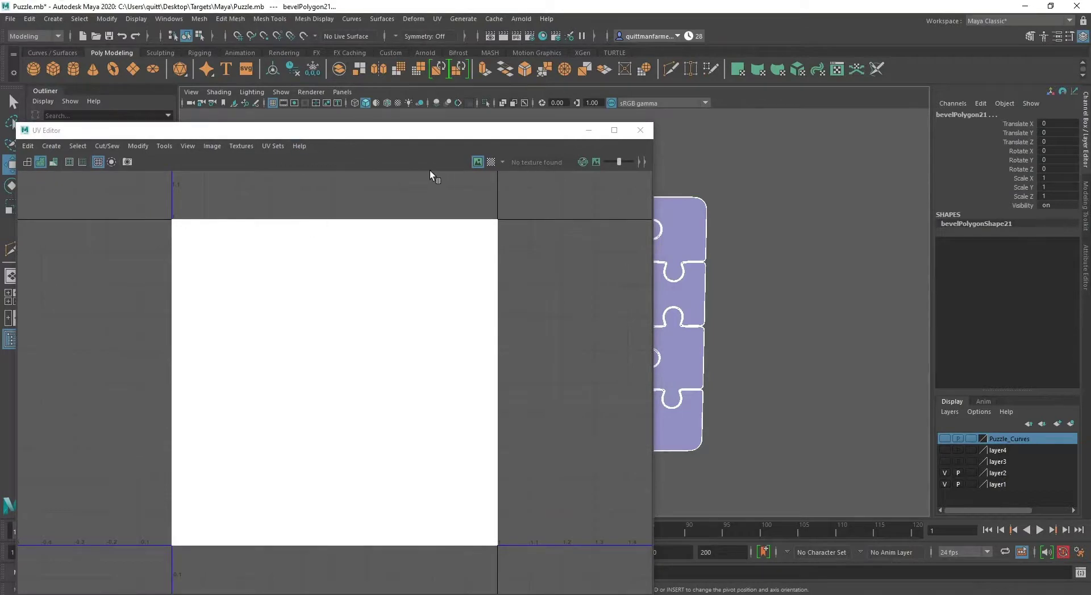
left_click_drag(323, 134, 380, 159)
- Apply planar UV mapping from the Z axis, fitted to the bounding box, with a new UV set named PuzzlePieces_uv
left_click(92, 173)
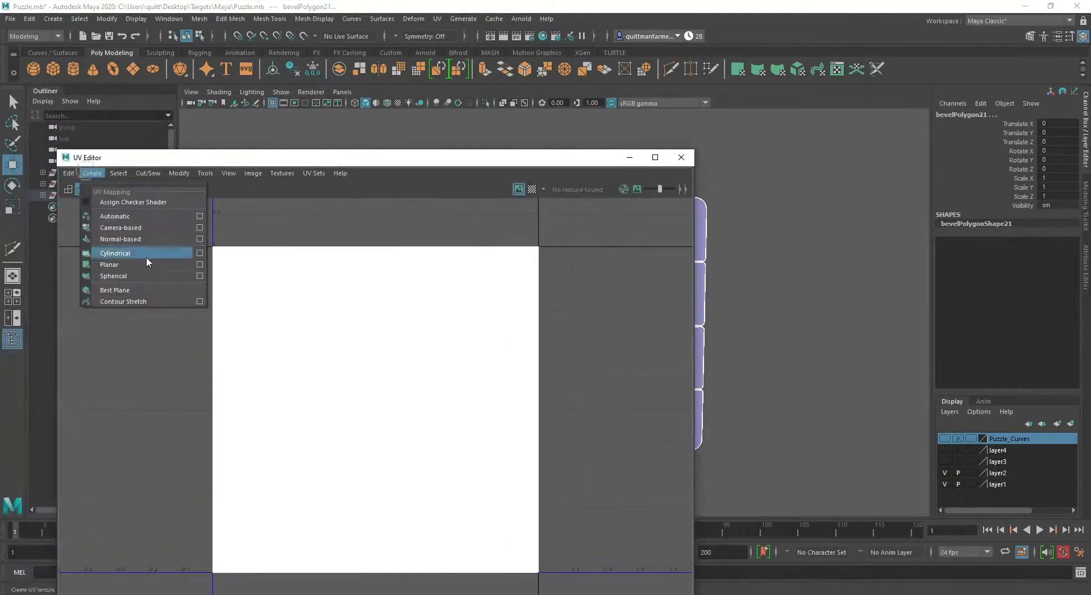
left_click(200, 265)
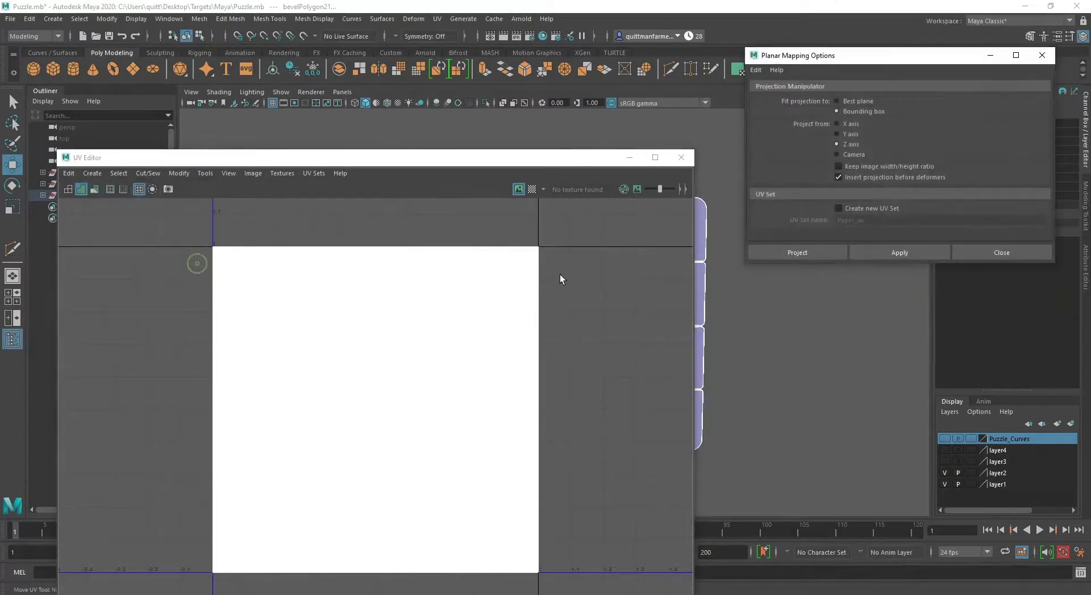
left_click(845, 210)
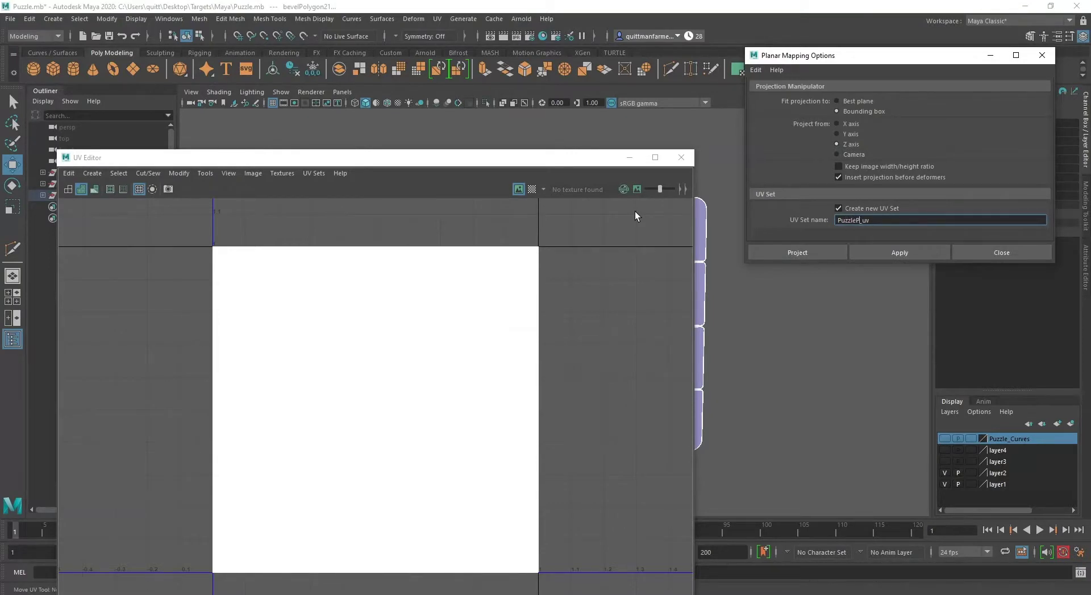
type("s")
left_click(889, 252)
- Turn off creating a new UV set for planar mapping and move the puzzle's UV layout along U, outside the 0–1 tile
left_click_drag(479, 164, 437, 284)
mouse_move(364, 217)
left_mouse_down()
mouse_move(341, 175)
mouse_move(317, 194)
mouse_move(348, 215)
left_mouse_up()
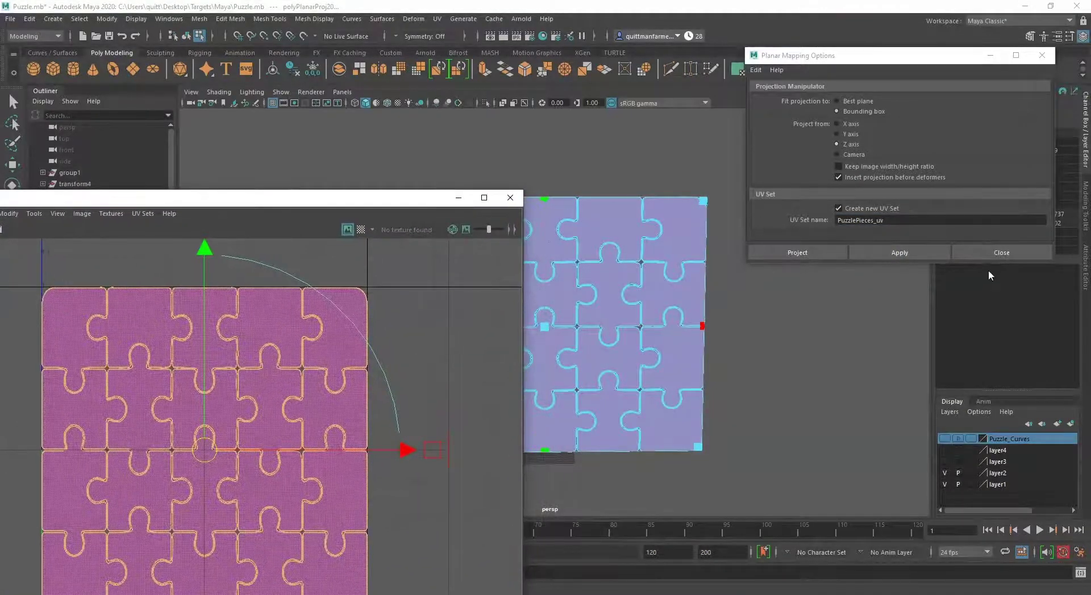
left_click(839, 209)
left_click_drag(847, 55, 894, 23)
scroll(375, 398, "down", 4)
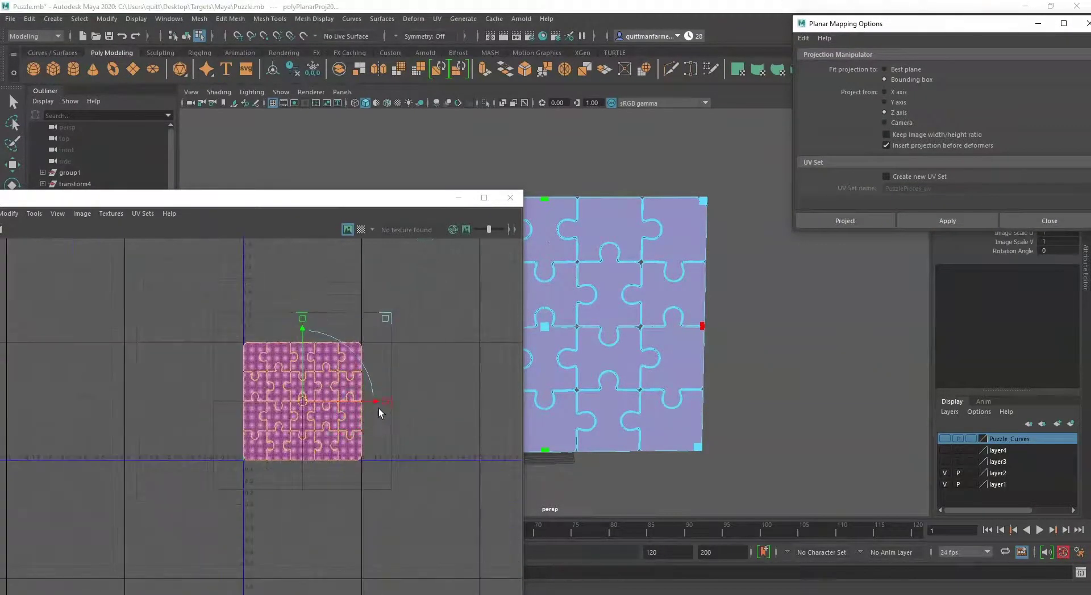
middle_click_drag(373, 400, 499, 411, "alt")
- Select the front faces of the puzzle pieces in the three right-hand columns
scroll(664, 304, "up", 3)
mouse_move(665, 304)
left_mouse_down("alt")
mouse_move(726, 343)
mouse_move(595, 360)
mouse_move(602, 366)
mouse_move(664, 340)
mouse_move(568, 309)
mouse_move(645, 352)
mouse_move(653, 316)
left_mouse_up("alt")
scroll(647, 248, "down", 2)
middle_click_drag(647, 248, 709, 252, "alt")
right_click(710, 252)
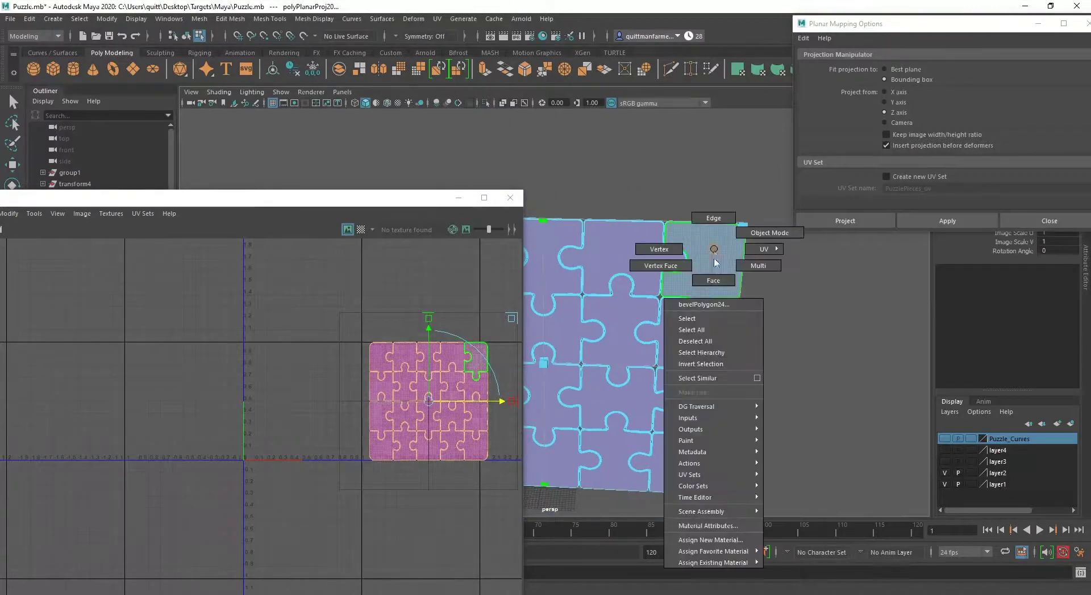
key("q")
left_click(705, 253)
left_click(633, 260, "shift")
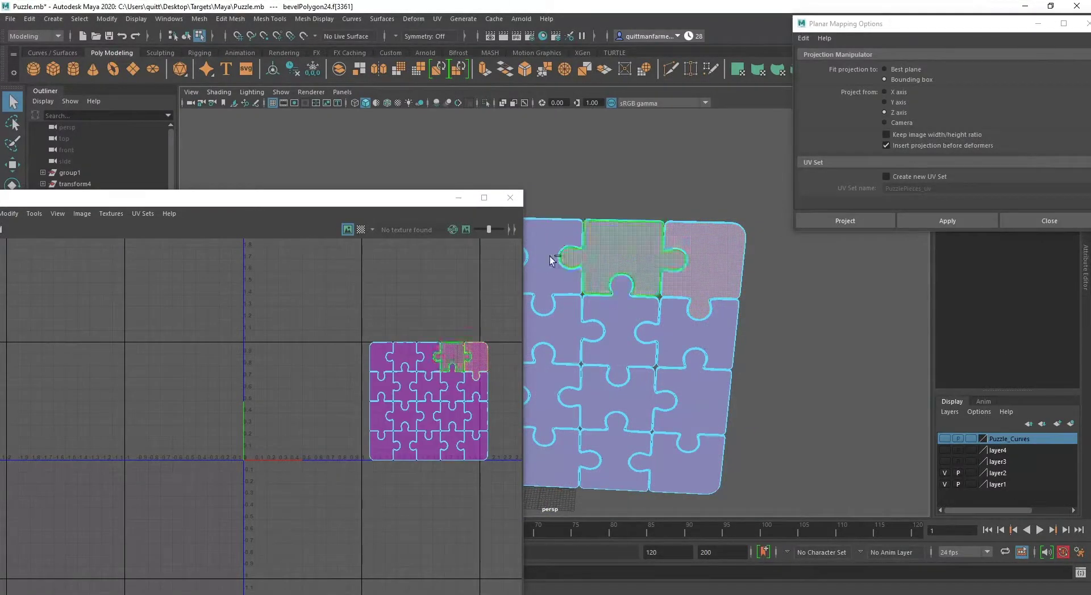
left_click(549, 263, "shift")
left_click(677, 344, "shift")
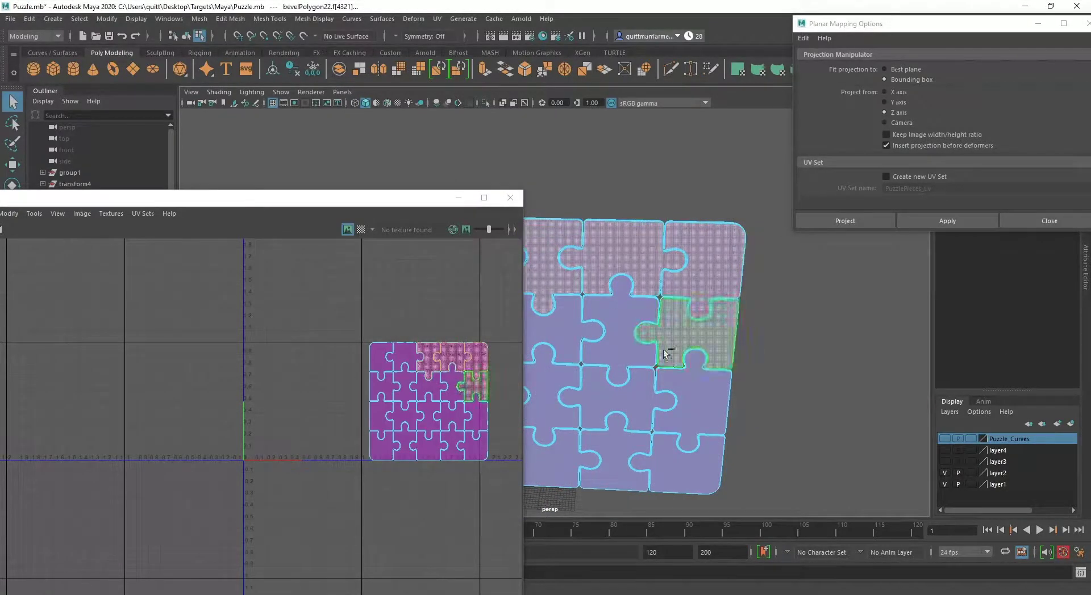
left_click(617, 402, "shift")
left_click(621, 327, "shift")
left_click(681, 477, "shift")
left_click(611, 466, "shift")
left_click(554, 463, "shift")
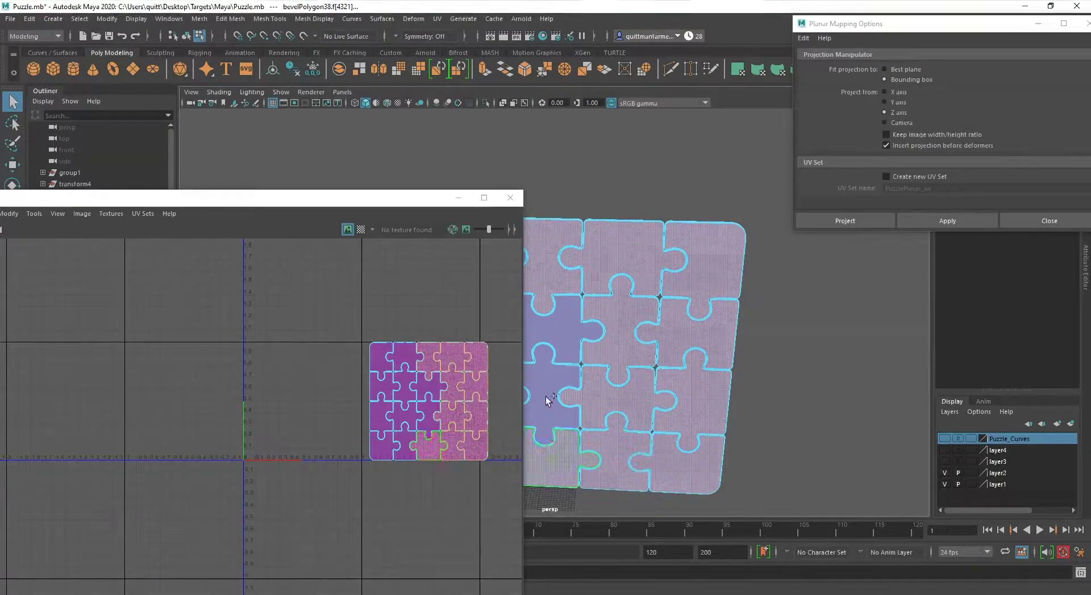
left_click(561, 332)
- Add the front faces of the pieces in the two left-hand columns to the face selection
middle_click_drag(560, 332, 745, 306, "alt")
left_click(703, 227)
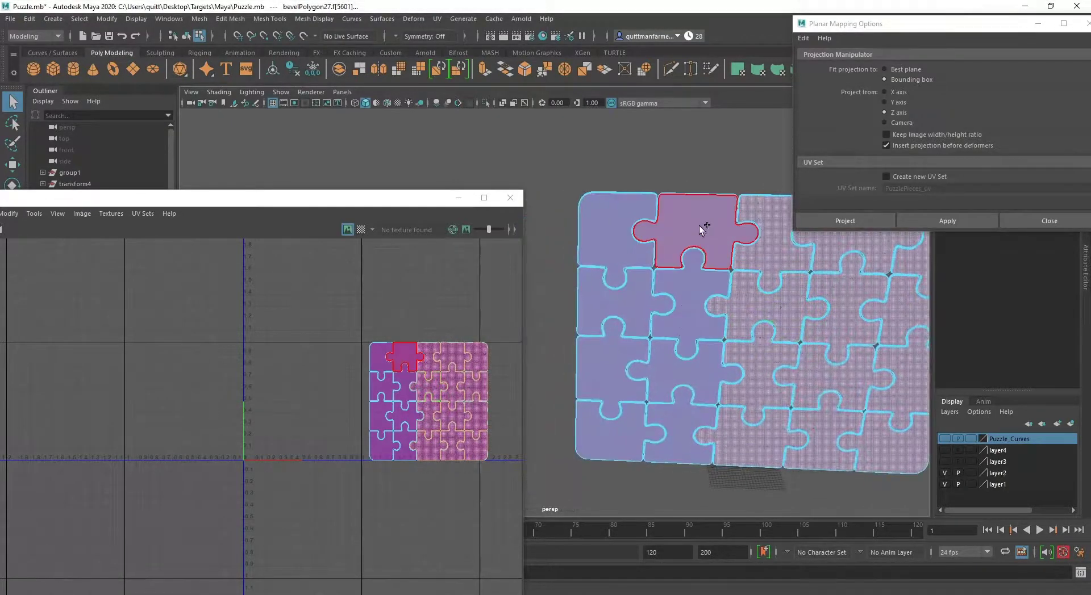
left_click(689, 297)
left_click(689, 373)
left_click(676, 431)
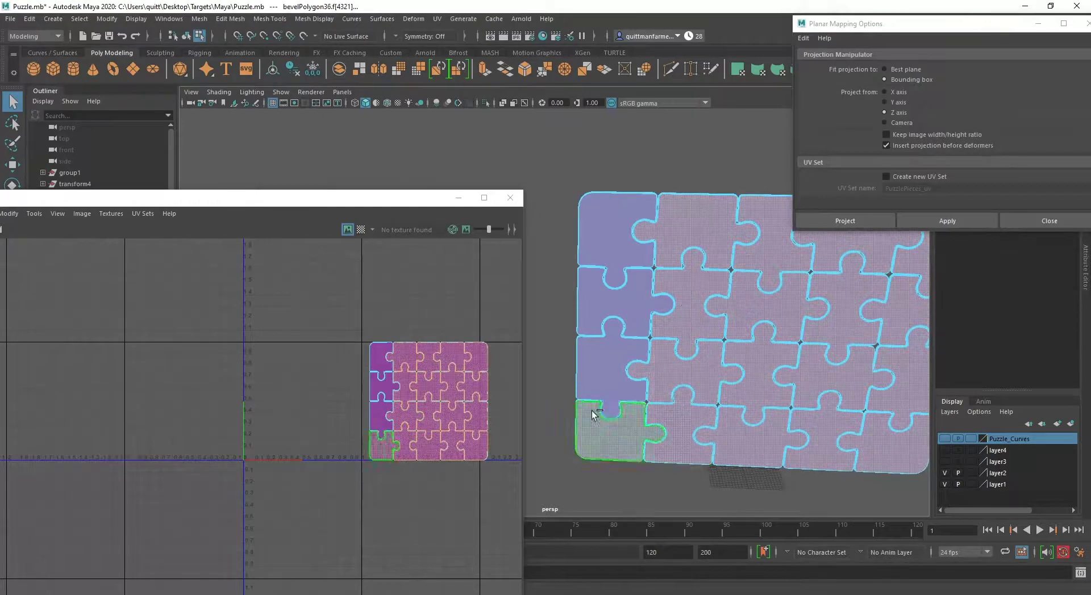
left_click(595, 301, "shift")
left_click(599, 231, "shift")
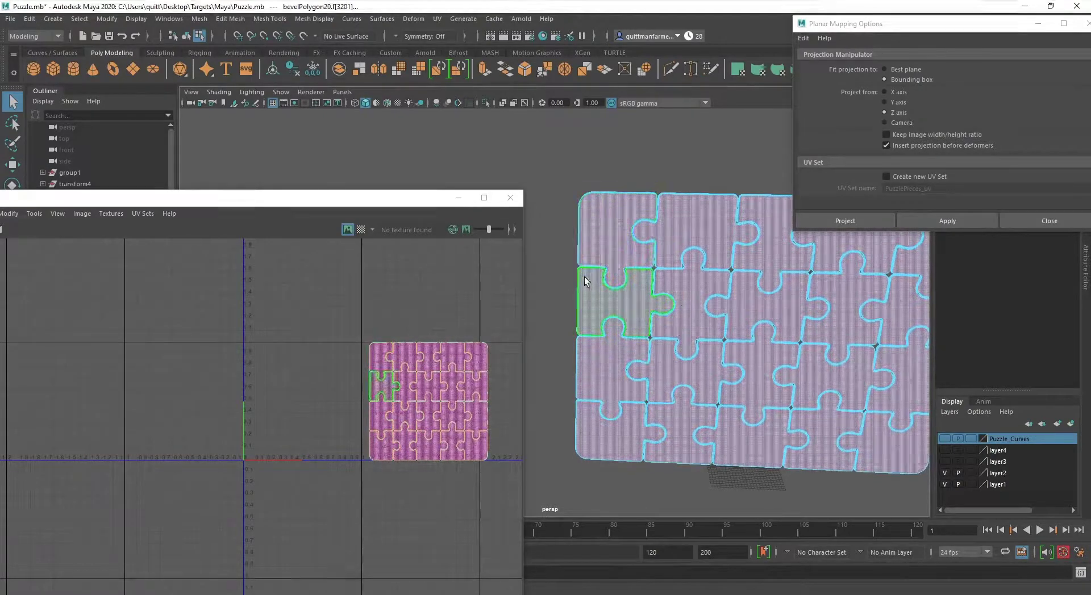
- Apply a Z-axis planar projection to the selected front faces of all pieces in the existing UV set
left_click_drag(584, 277, 629, 303, "alt")
middle_click_drag(629, 303, 847, 296, "alt")
right_click_drag(847, 297, 870, 267, "alt")
left_click_drag(869, 267, 711, 275, "alt")
right_click_drag(711, 275, 693, 307, "alt")
middle_click_drag(693, 308, 609, 270, "alt")
left_click(927, 223)
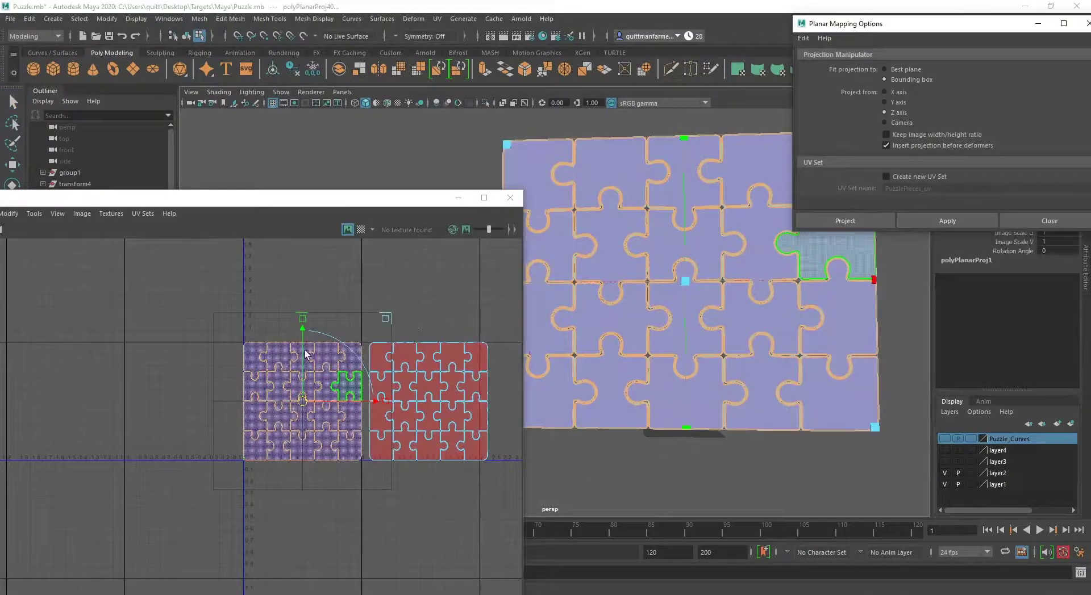
- Move the front-face UV layout above the 0–1 tile to compare it with the other layout, and return it to the tile
scroll(304, 332, "down", 2)
middle_click_drag(327, 348, 325, 396, "alt")
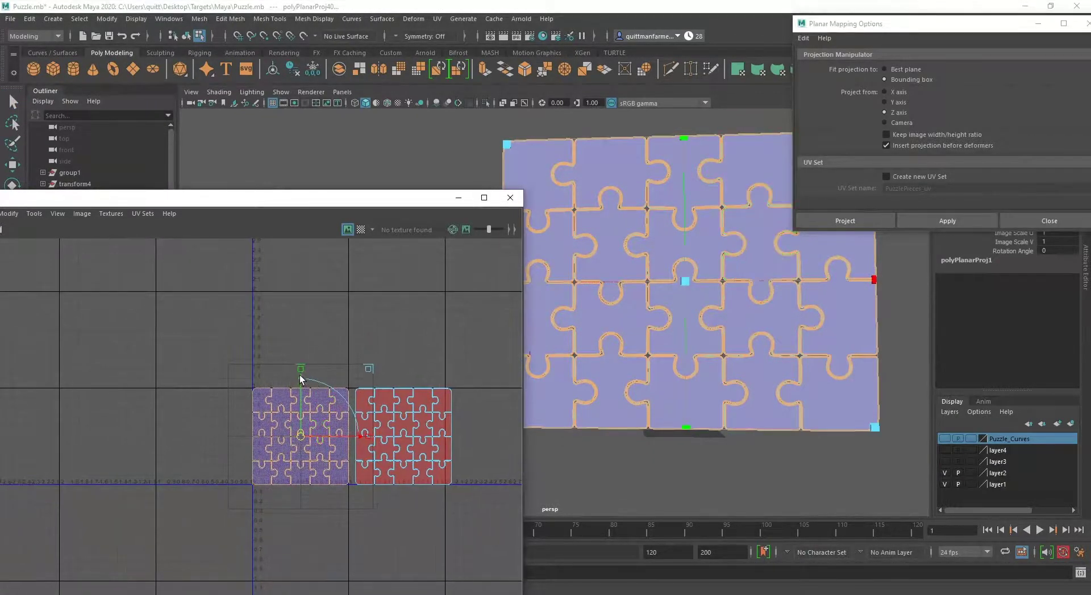
left_click_drag(300, 377, 310, 267)
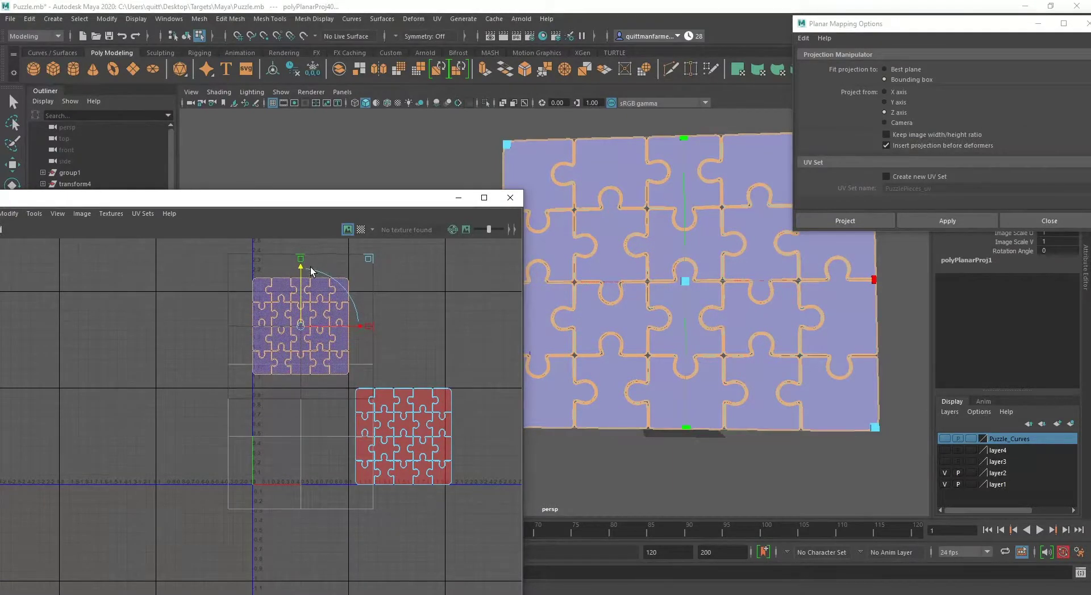
scroll(405, 415, "up", 5)
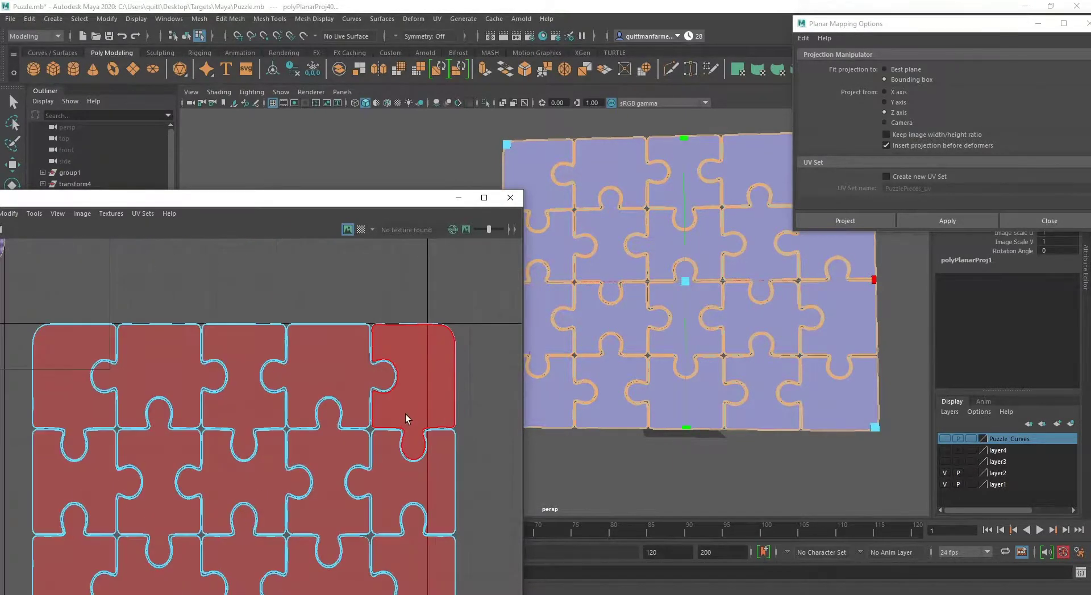
scroll(405, 414, "down", 2)
mouse_move(653, 280)
left_mouse_down("alt")
mouse_move(747, 322)
mouse_move(787, 295)
mouse_move(691, 287)
mouse_move(653, 327)
mouse_move(519, 297)
mouse_move(658, 285)
mouse_move(655, 297)
left_mouse_up("alt")
right_click_drag(655, 297, 628, 392, "alt")
scroll(222, 420, "down", 3)
middle_click_drag(191, 409, 303, 376, "alt")
scroll(311, 378, "down", 2)
middle_click_drag(259, 291, 282, 341, "alt")
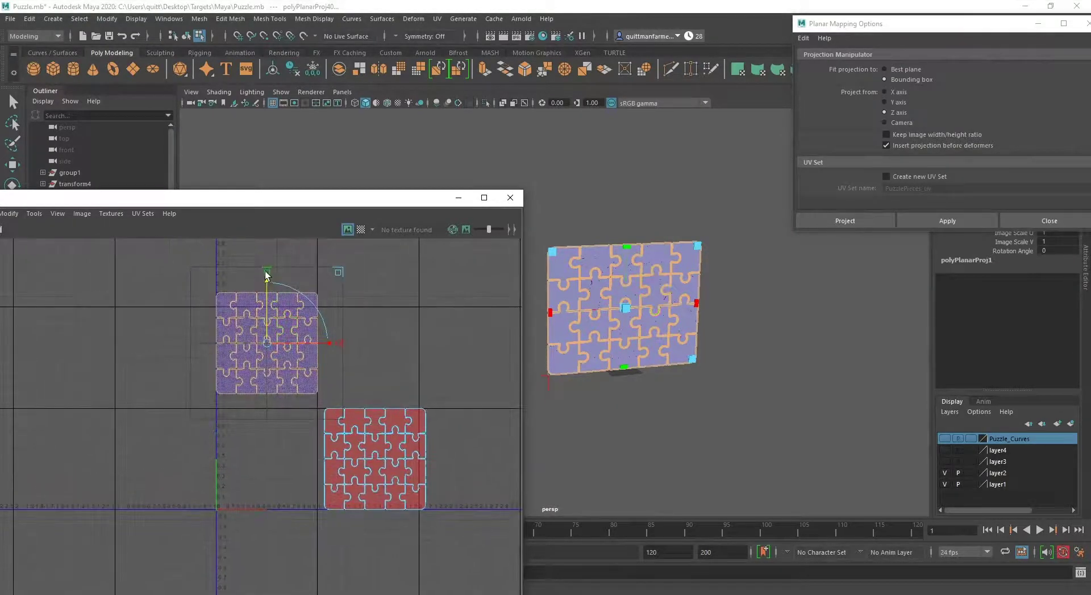
left_click_drag(267, 297, 279, 395)
middle_click_drag(309, 435, 307, 318, "alt")
scroll(307, 318, "up", 3)
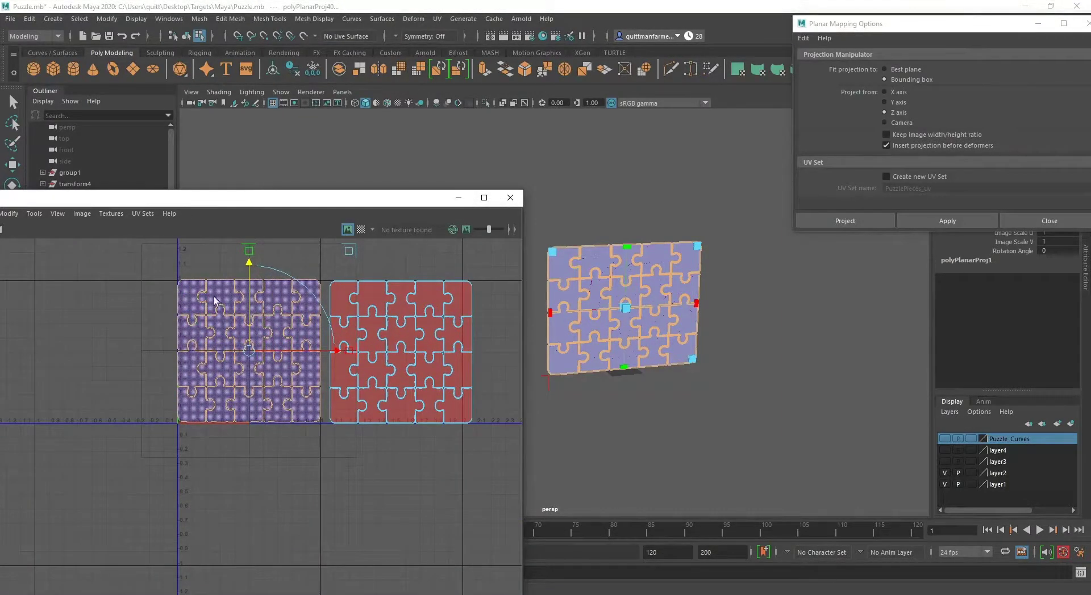
- Select all UVs of both puzzle layouts and scale them down uniformly to roughly half size
right_click_drag(214, 299, 162, 262)
left_click(135, 259)
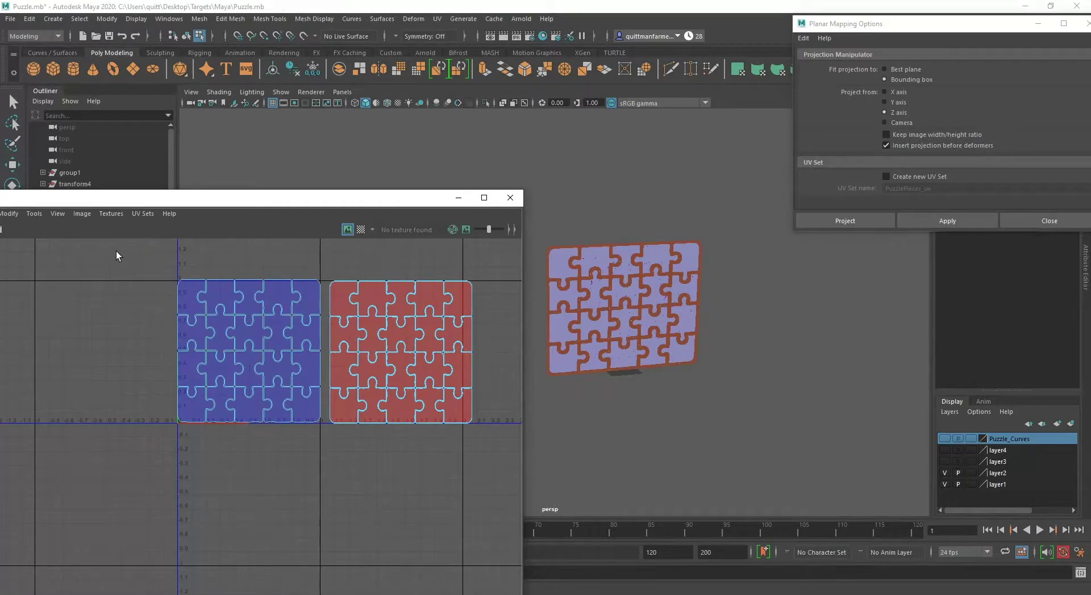
left_click_drag(120, 247, 531, 425)
left_click_drag(513, 506, 515, 506)
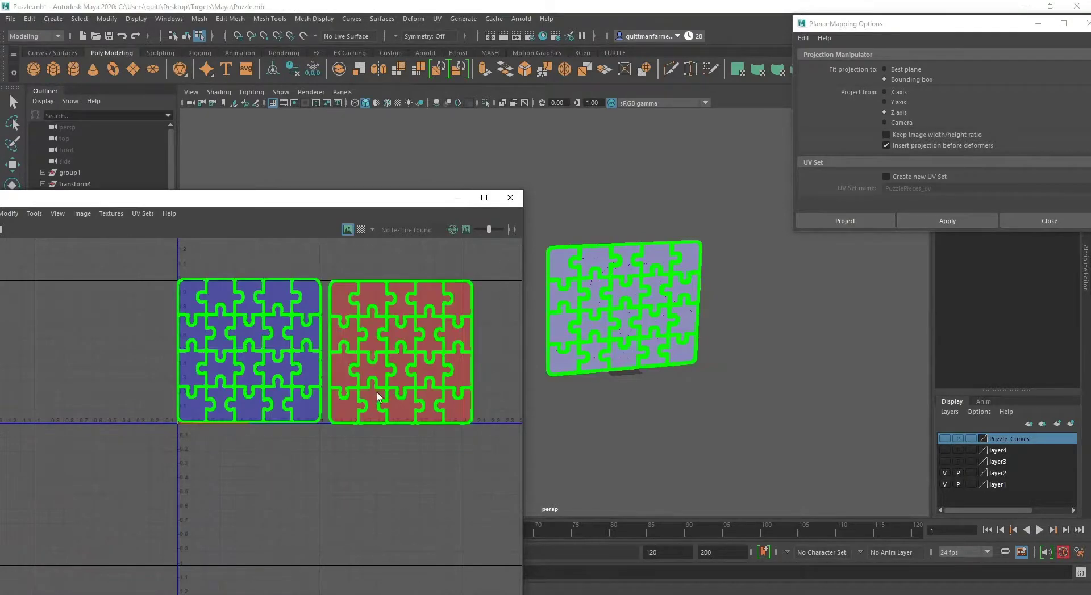
key("r")
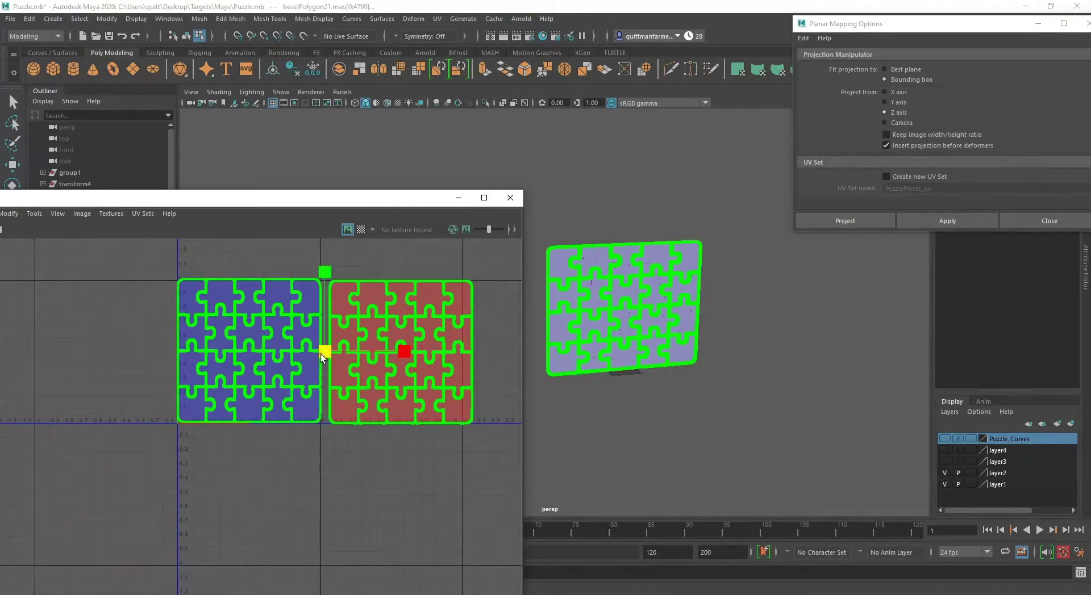
left_click_drag(325, 353, 285, 367)
- Move both UV layouts along U until the front-face layout sits just inside the left edge of the 0–1 tile
key("w")
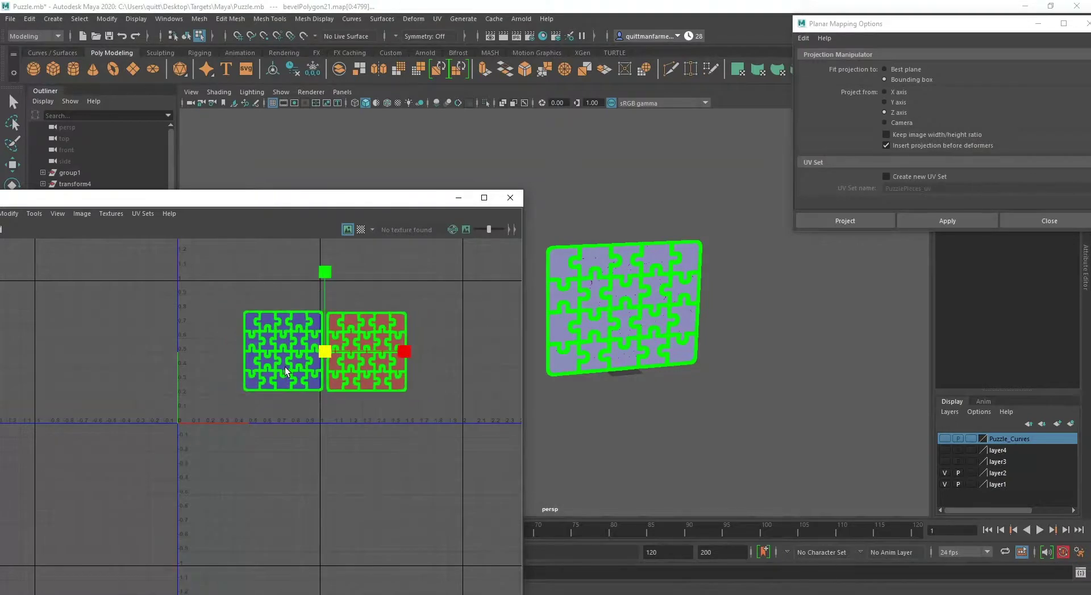
left_click_drag(408, 351, 346, 352)
scroll(274, 391, "up", 5)
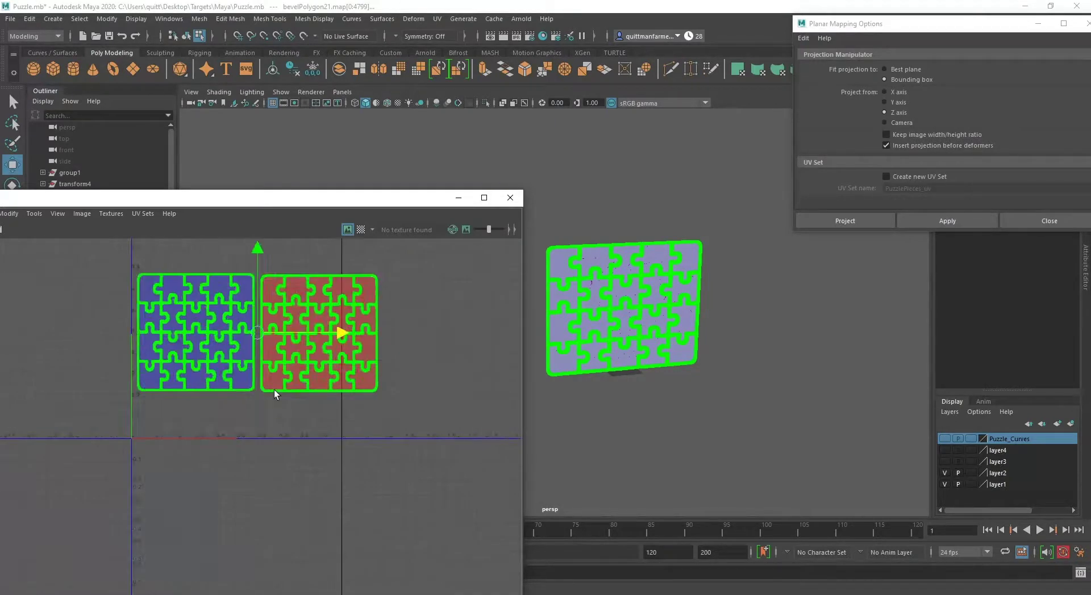
middle_click_drag(275, 397, 394, 555, "alt")
middle_click_drag(367, 498, 367, 398, "alt")
- Select the front-face UV layout and move it up into the upper-left corner of the 0–1 tile
left_click(217, 294)
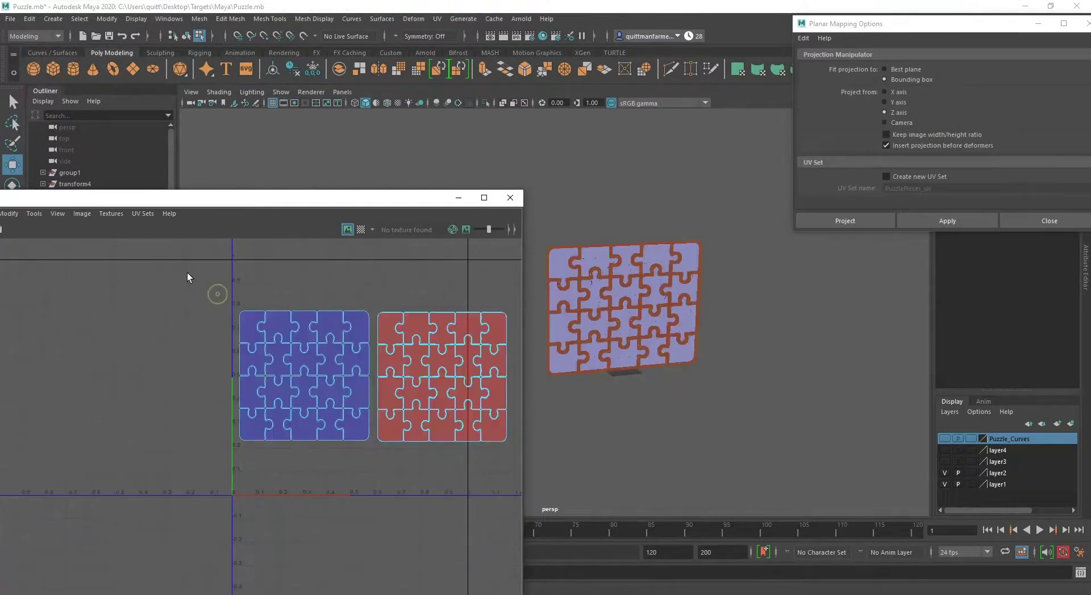
left_click_drag(372, 504, 374, 503)
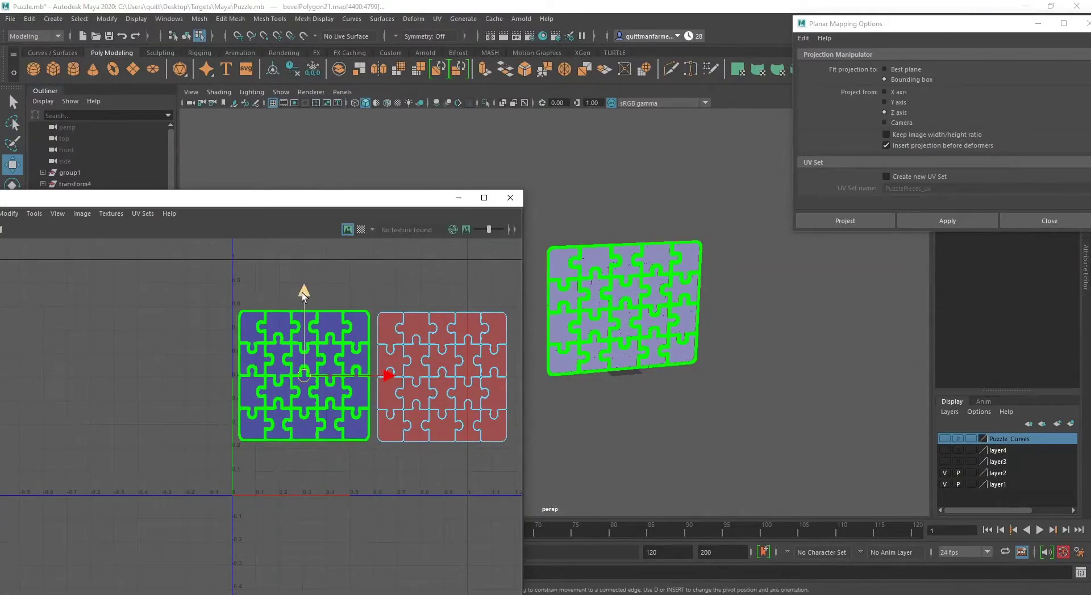
left_click_drag(303, 293, 304, 245)
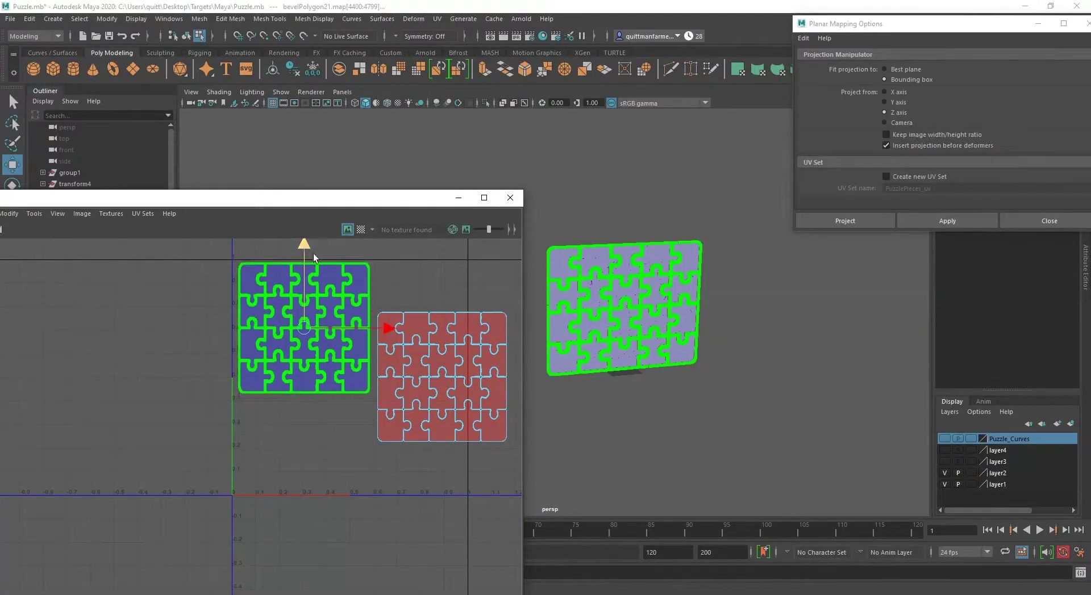
- Select the remaining red UV layout, scale it down, and place it diagonally below and right of the front-face layout within the tile
middle_click_drag(469, 357, 420, 366, "alt")
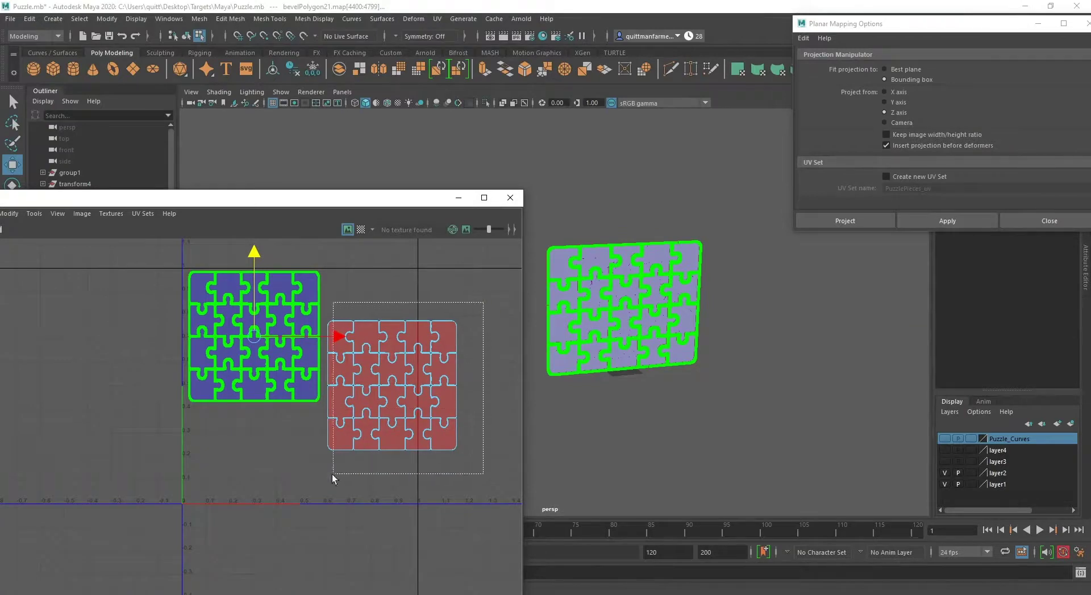
left_click_drag(325, 496, 326, 495)
left_click_drag(392, 392, 356, 433)
key("r")
key("w")
scroll(337, 458, "up", 3)
scroll(334, 386, "down", 2)
middle_click_drag(309, 374, 412, 492, "alt")
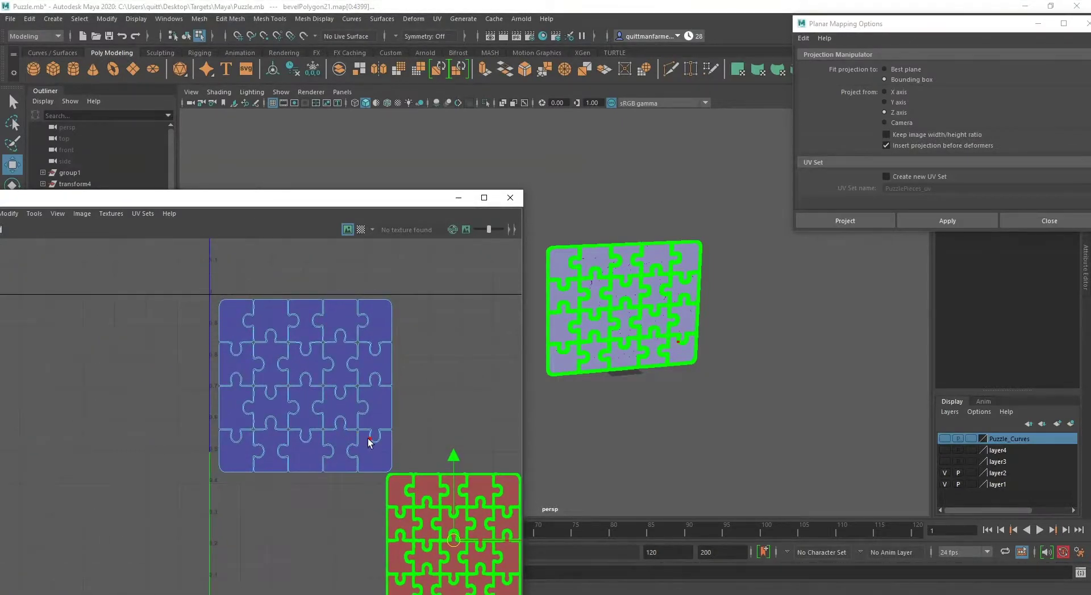
- Scale the red UV layout down further and fit it into the lower-right corner of the 0–1 tile
middle_click_drag(370, 443, 307, 322, "alt")
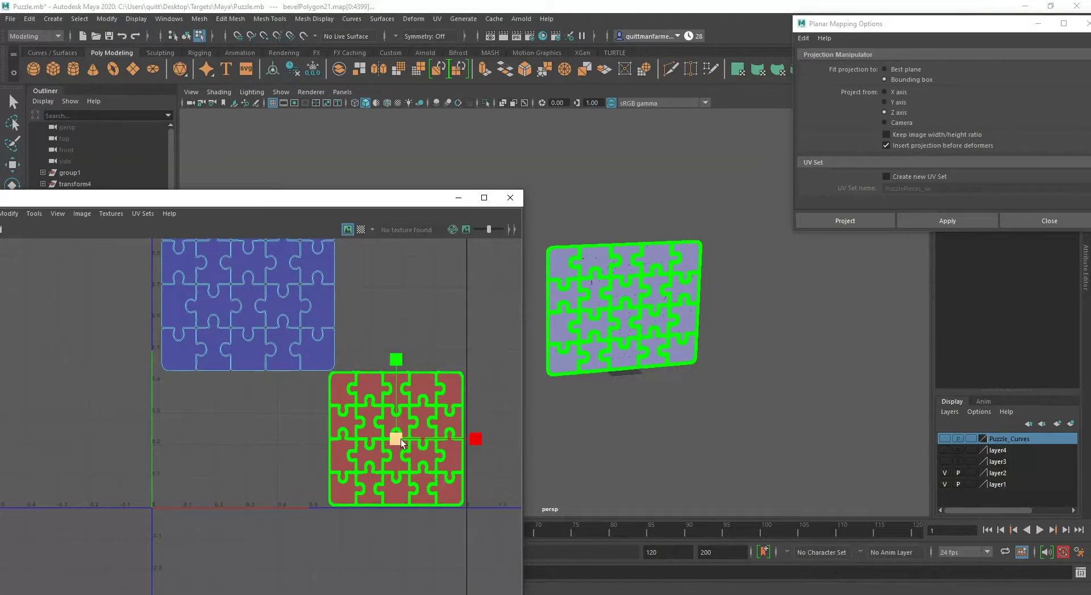
mouse_move(400, 438)
left_mouse_down()
mouse_move(388, 444)
mouse_move(401, 444)
left_mouse_up()
middle_click_drag(312, 351, 360, 447, "alt")
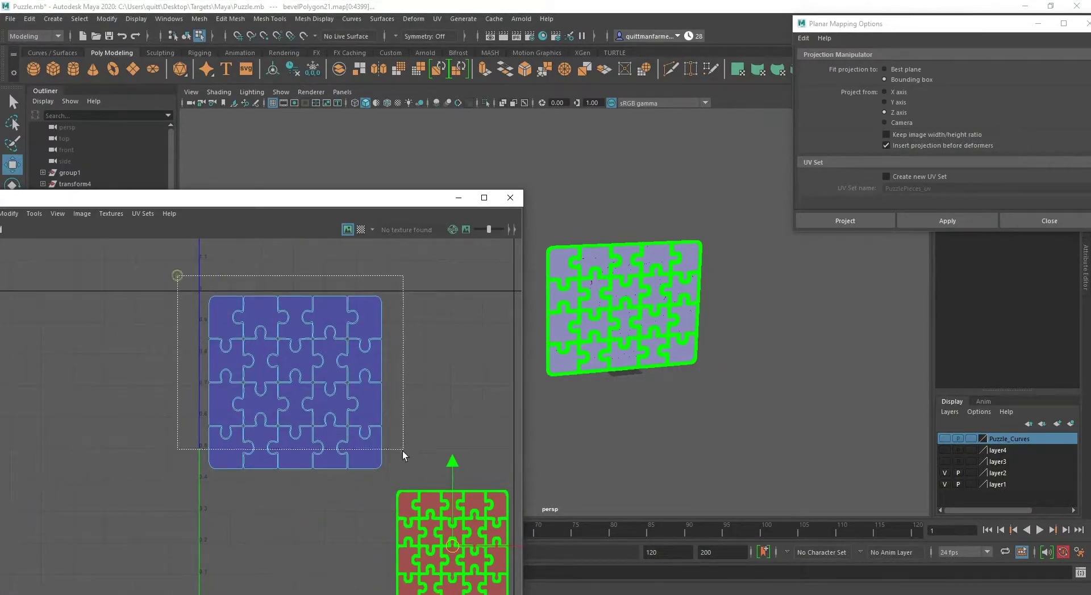
- Select the front-face UV layout and enlarge it to about 0.6 of the tile's width, keeping it in the upper-left corner
left_click_drag(402, 451, 403, 450)
key("e")
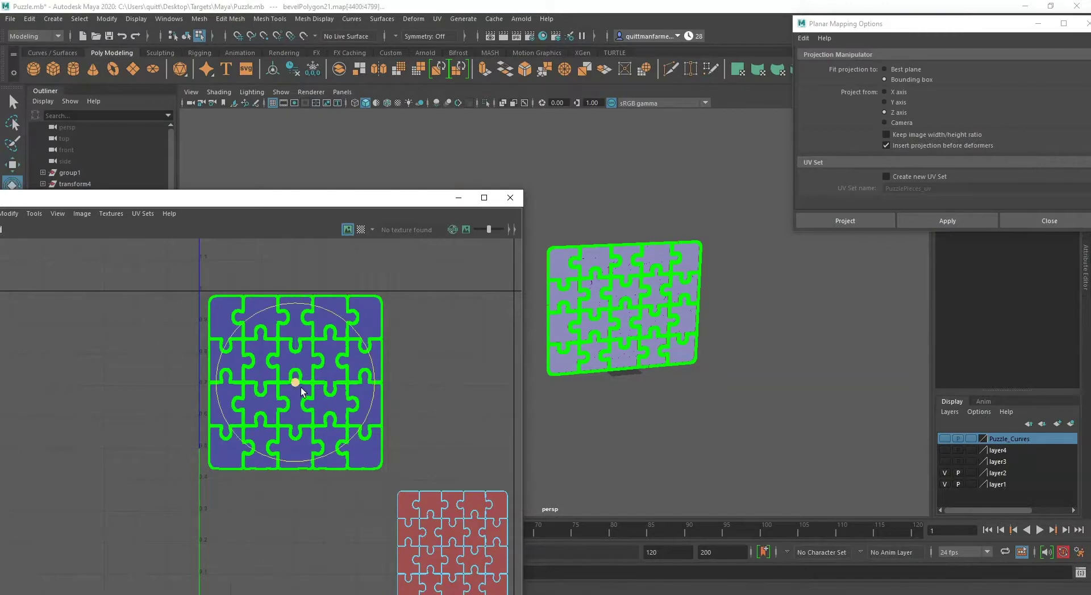
key("r")
left_click_drag(293, 384, 302, 394)
key("w")
- Select the red UV layout, shrink it to about a third of the tile's width, and tuck it tighter into the lower-right corner
middle_click_drag(429, 447, 284, 272, "alt")
scroll(278, 317, "up", 4)
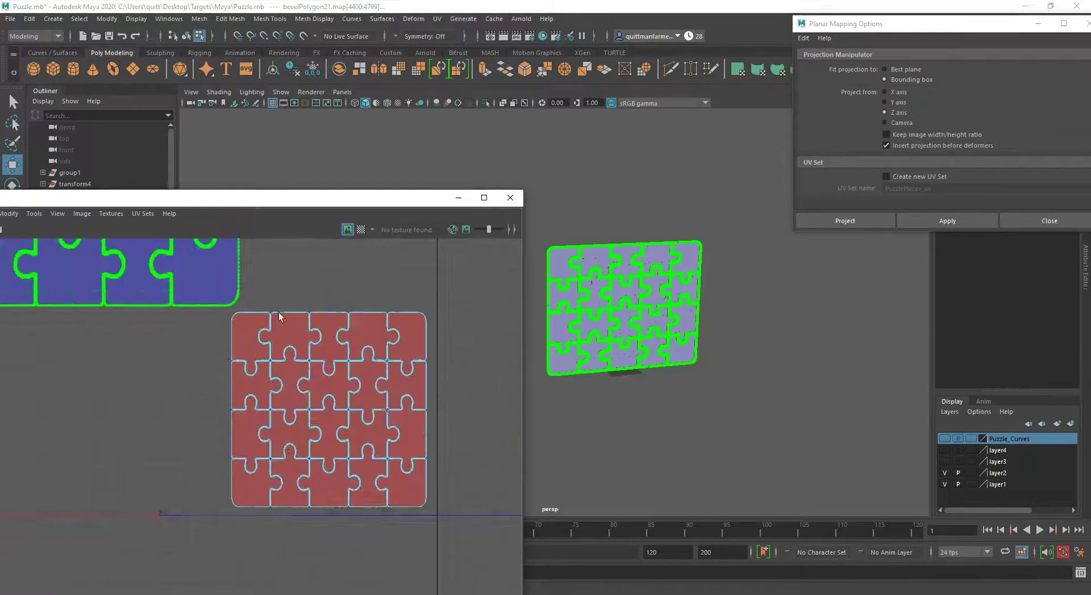
scroll(278, 315, "up", 4)
scroll(200, 300, "down", 4)
middle_click_drag(241, 385, 292, 421, "alt")
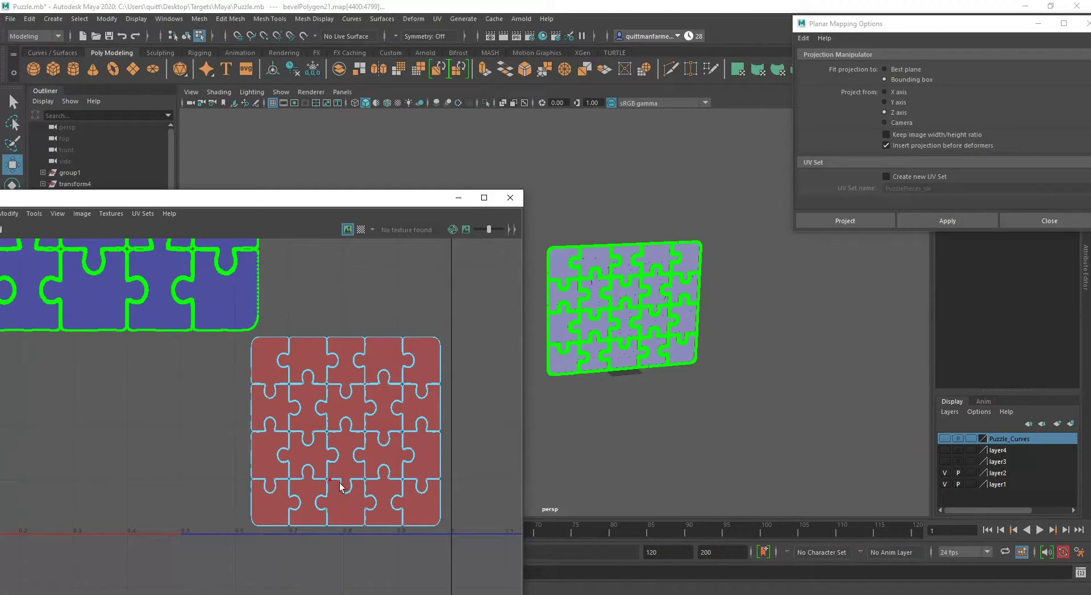
left_click_drag(204, 338, 203, 334)
key("r")
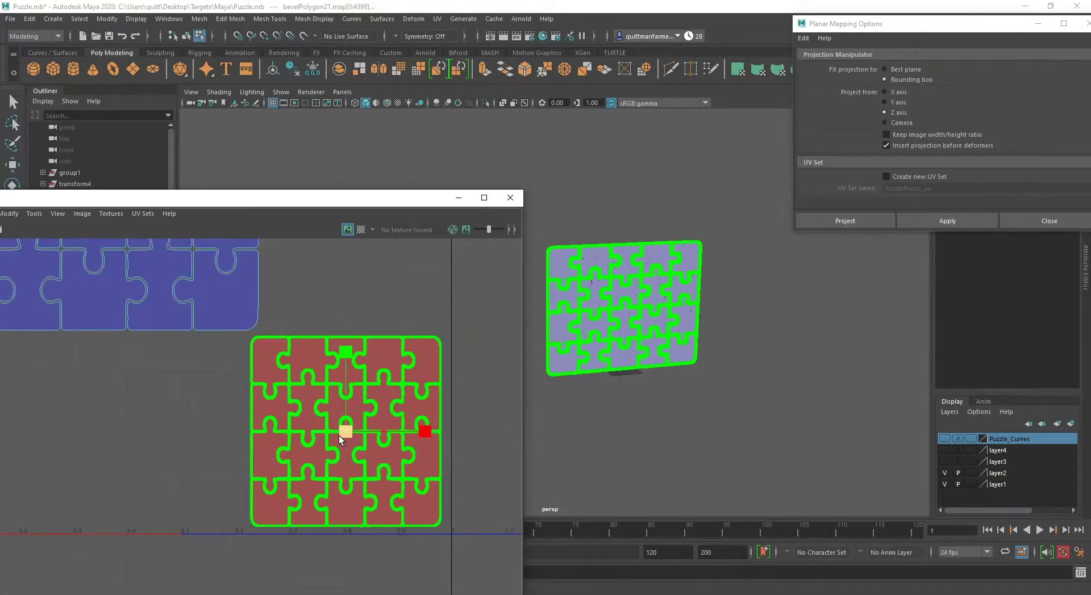
left_click_drag(338, 435, 356, 442)
key("w")
- Select the front-face UV layout again and enlarge it to about 0.65 of the tile's width without touching the red layout
middle_click_drag(296, 375, 444, 488, "alt")
scroll(346, 427, "down", 3)
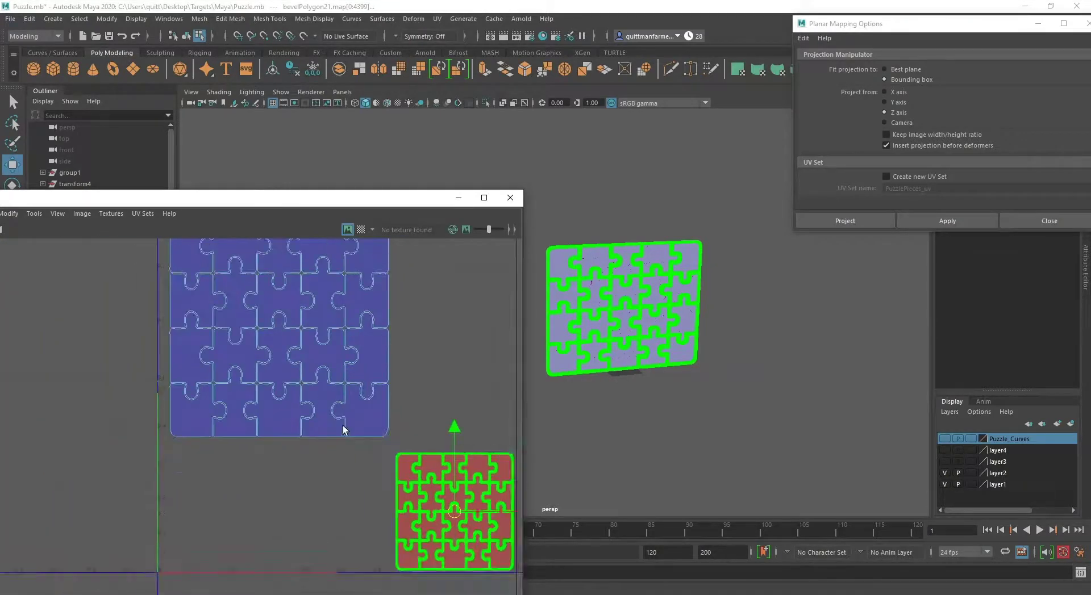
middle_click_drag(344, 404, 355, 471, "alt")
scroll(354, 471, "down", 2)
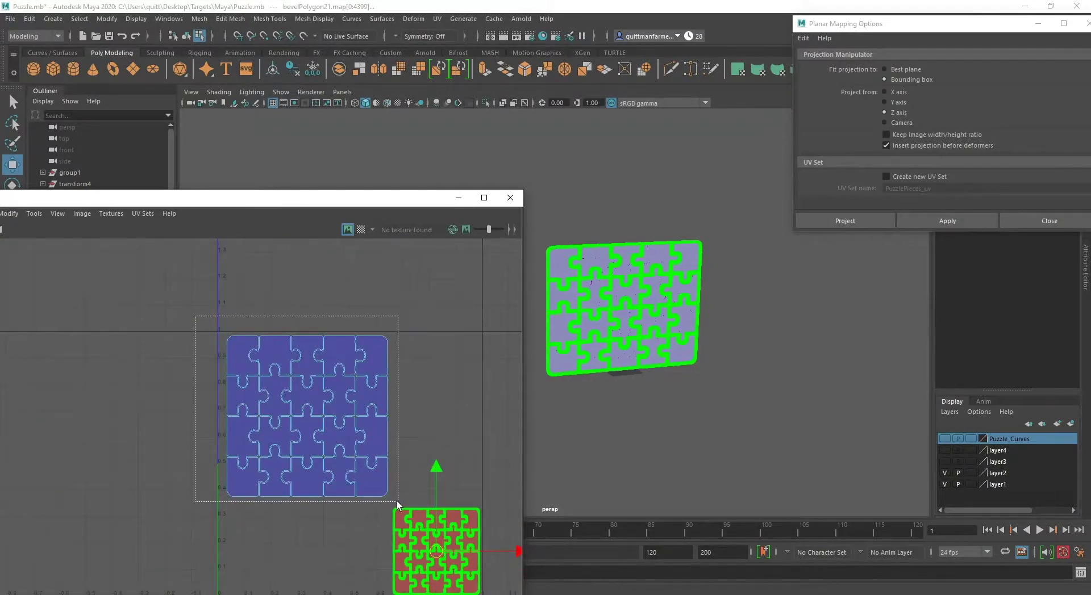
left_click_drag(398, 502, 398, 502)
left_click_drag(307, 416, 321, 425)
key("r")
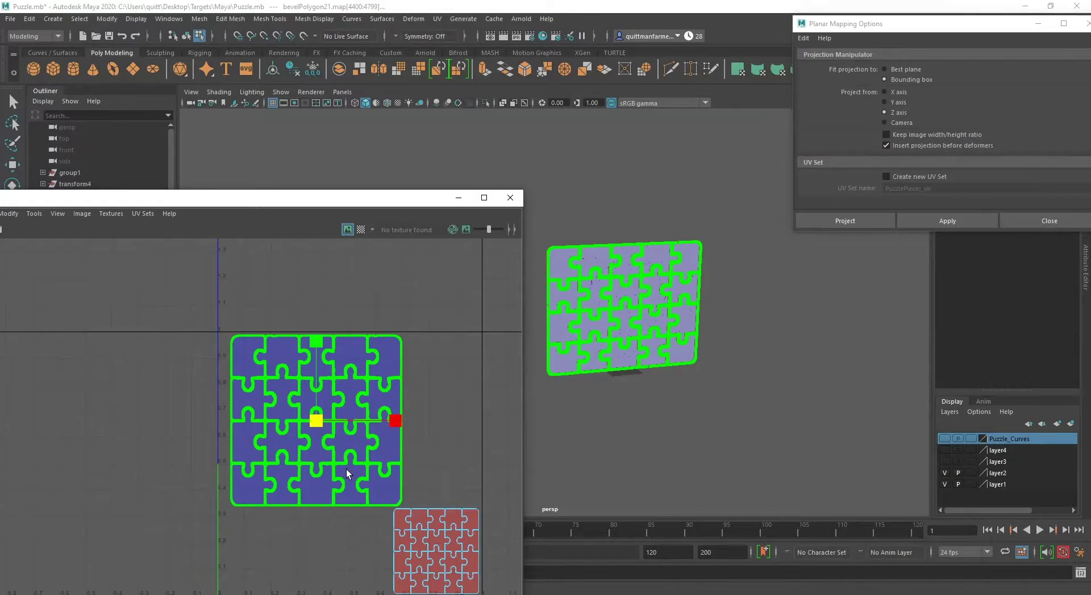
- Examine the gaps between the two UV layouts and the borders of the 0–1 tile
middle_click_drag(346, 471, 387, 548, "alt")
scroll(324, 438, "up", 5)
scroll(324, 421, "up", 2)
scroll(384, 540, "down", 4)
middle_click_drag(319, 440, 275, 363, "alt")
scroll(284, 384, "down", 3)
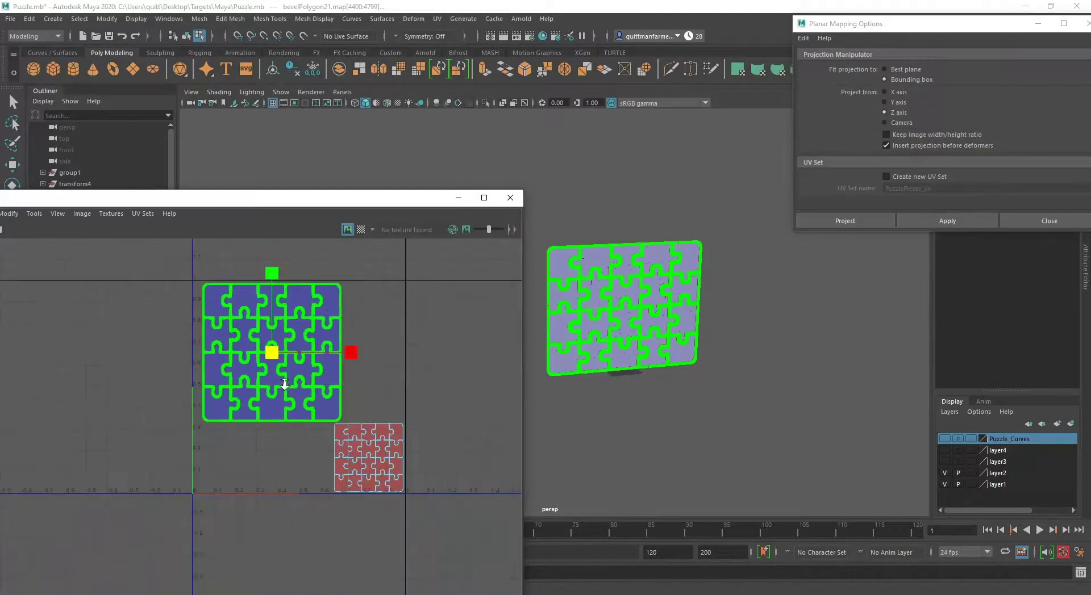
scroll(285, 384, "down", 2)
- Close the planar mapping options and export a UV snapshot of both layouts as a 2048 × 2048 JPEG named PuzzlePieces_uv
left_click_drag(338, 200, 512, 103)
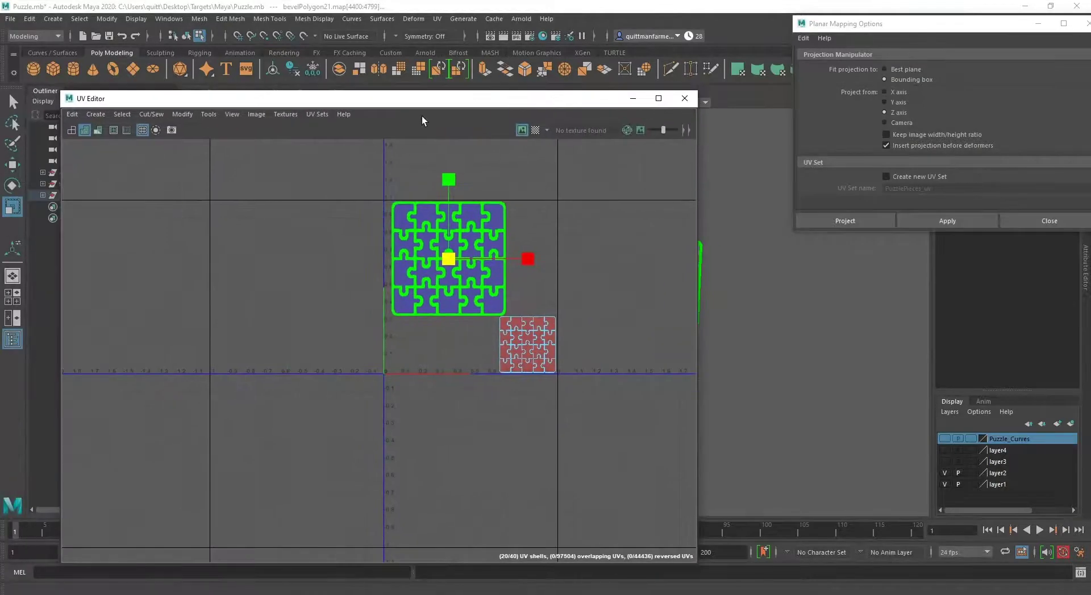
left_click(947, 221)
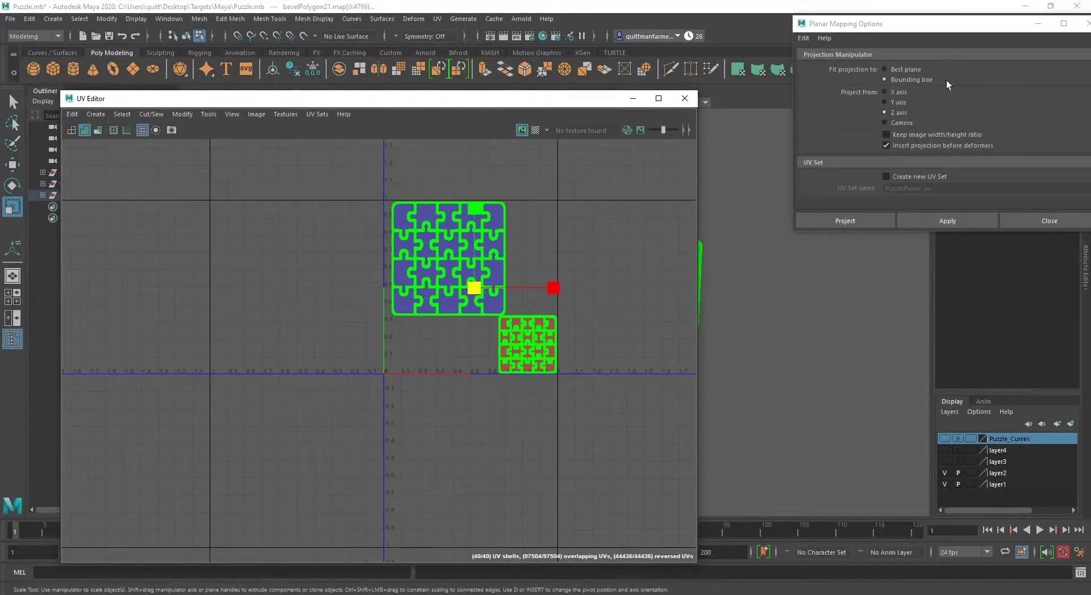
left_click(1028, 221)
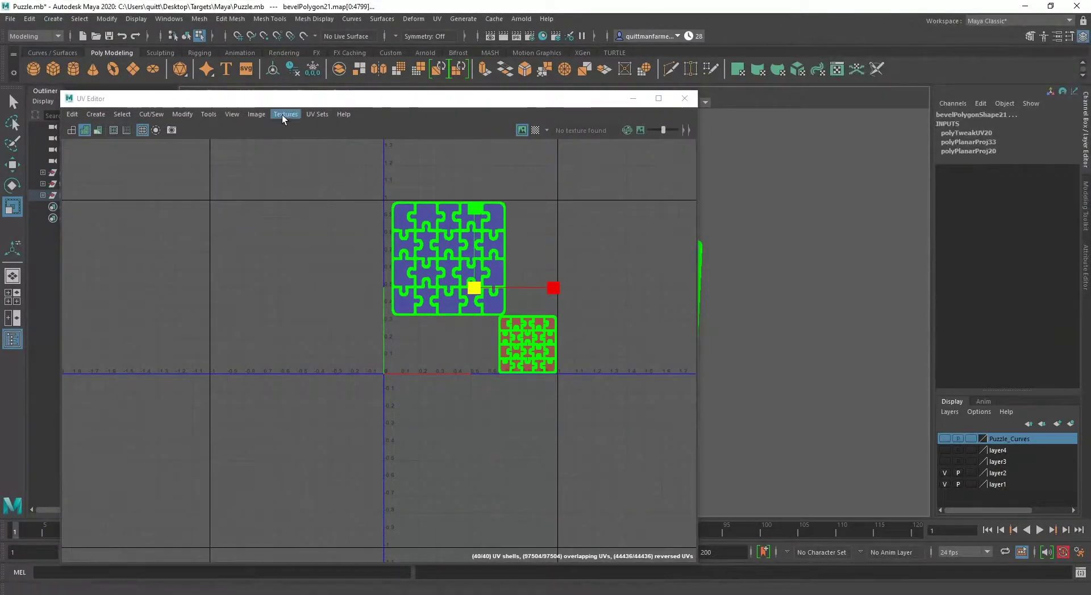
left_click(256, 114)
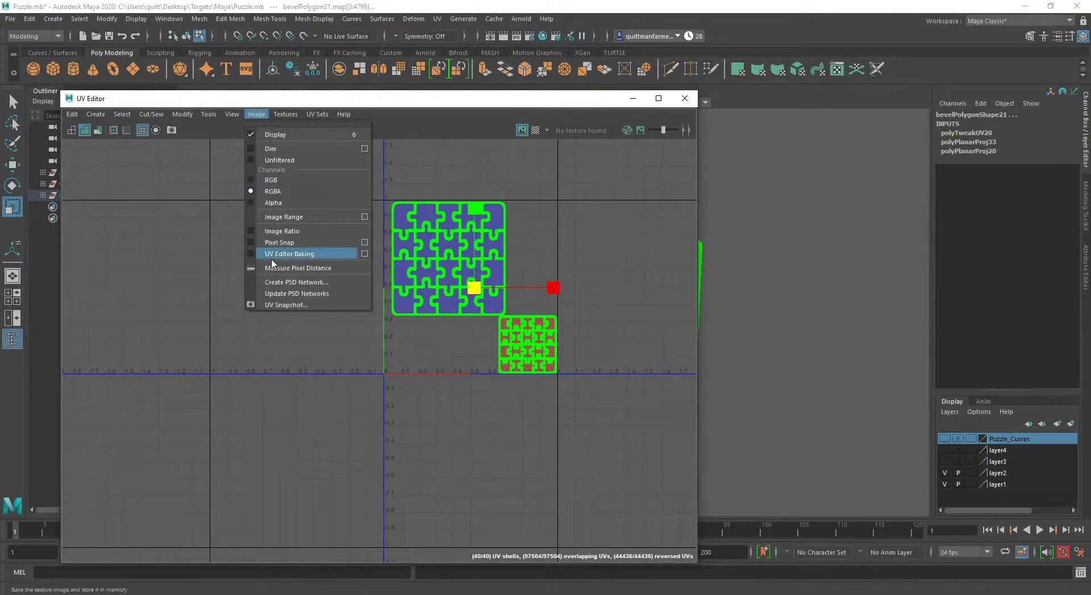
left_click(285, 305)
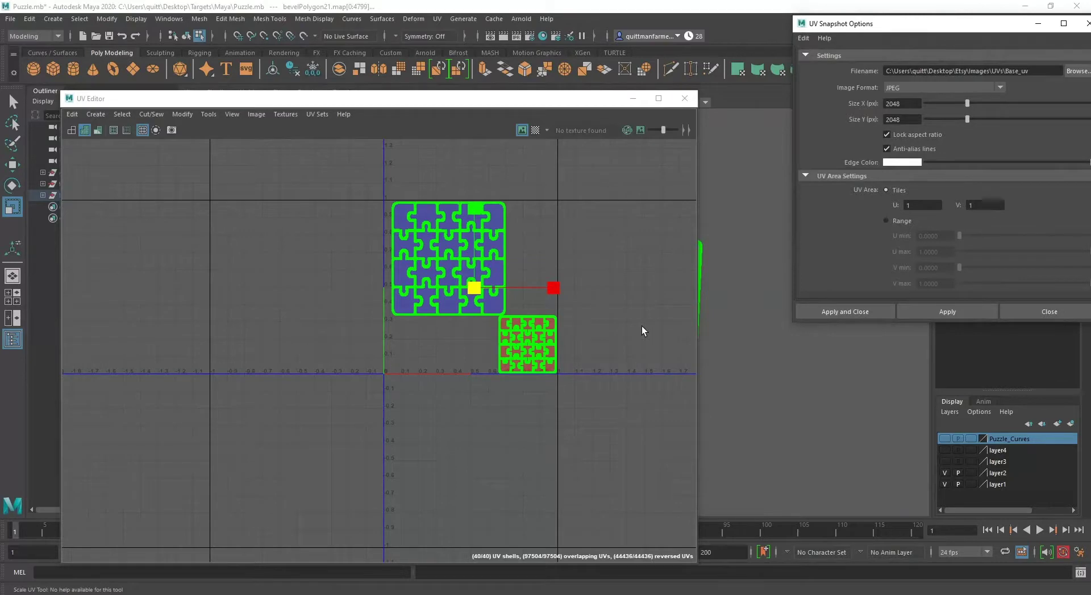
left_click_drag(947, 30, 628, 73)
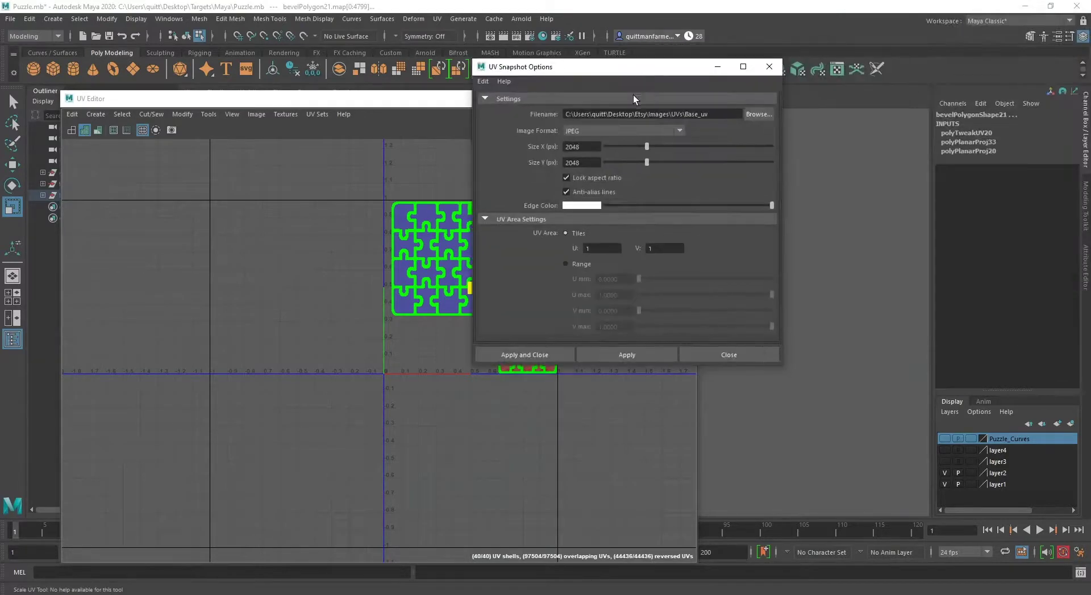
left_click(758, 114)
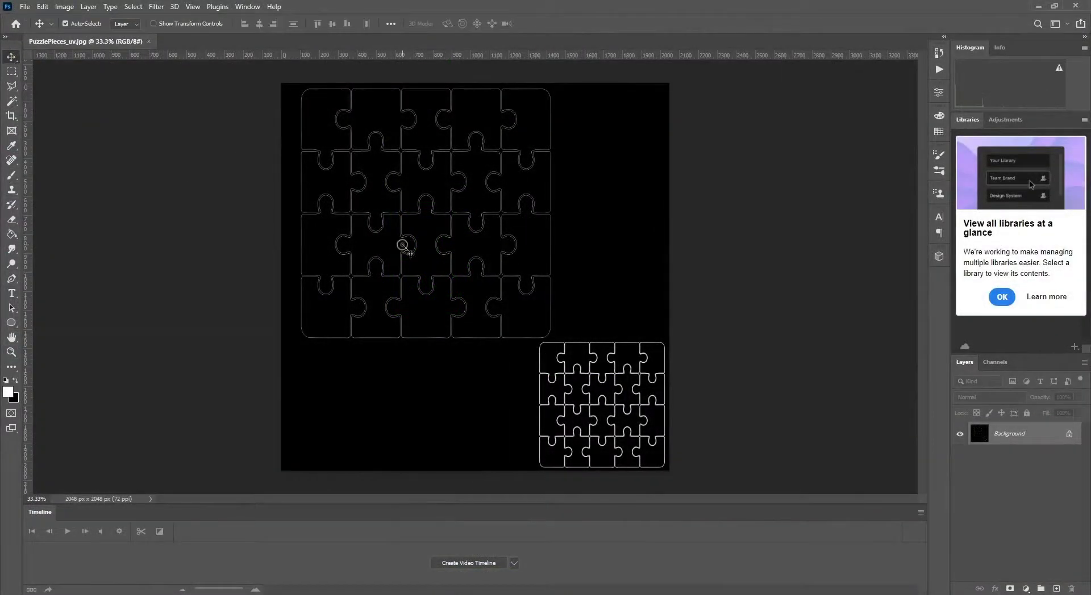
- Paste the beige cardboard texture into PuzzlePieces_uv.jpg in Photoshop and place it over the smaller puzzle layout in the lower-right corner
key("ctrl+v")
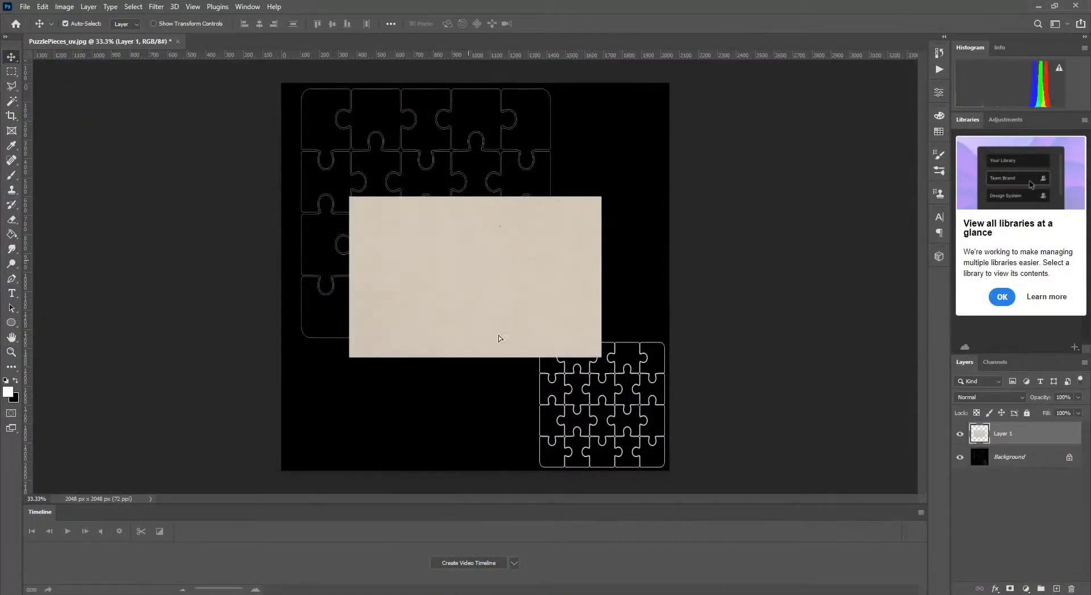
left_click_drag(499, 339, 579, 452)
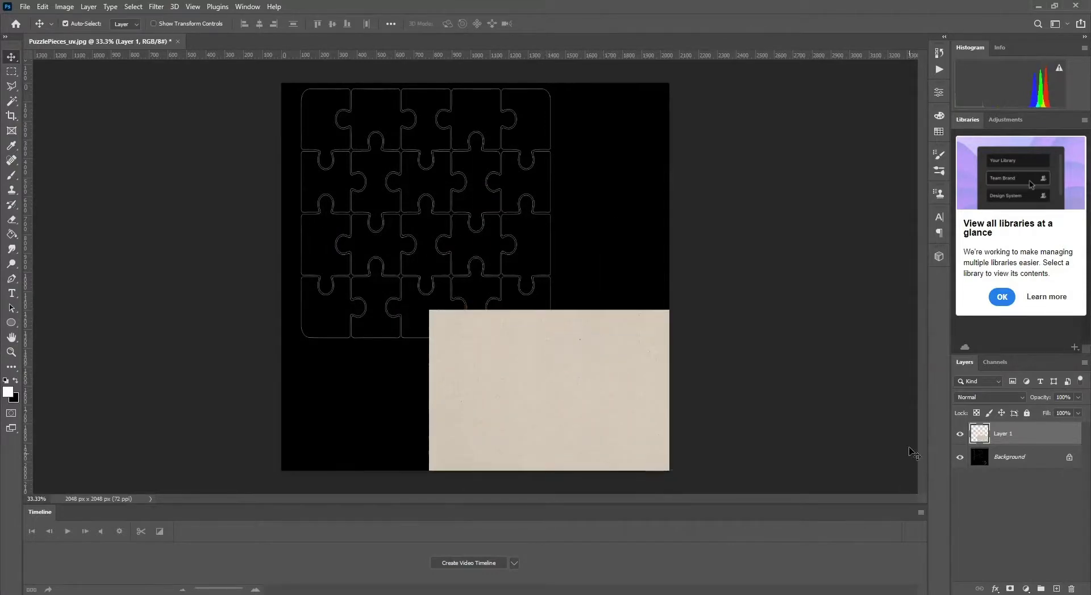
- Hide the cardboard texture layer and duplicate the Background layer, leaving only the copy visible
left_click(959, 434)
left_click(1011, 457)
left_click_drag(1011, 456, 1058, 589)
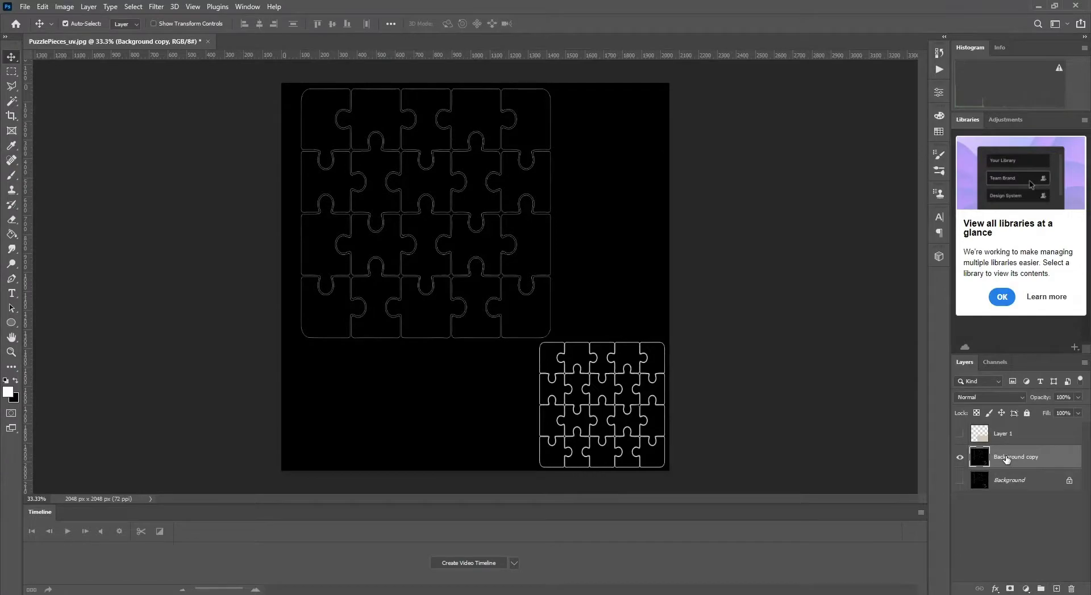
- Select the black area surrounding the puzzle layouts on Background copy with the Magic Wand at tolerance 50
left_click(11, 101)
left_click(616, 251)
scroll(526, 329, "up", 6, "alt")
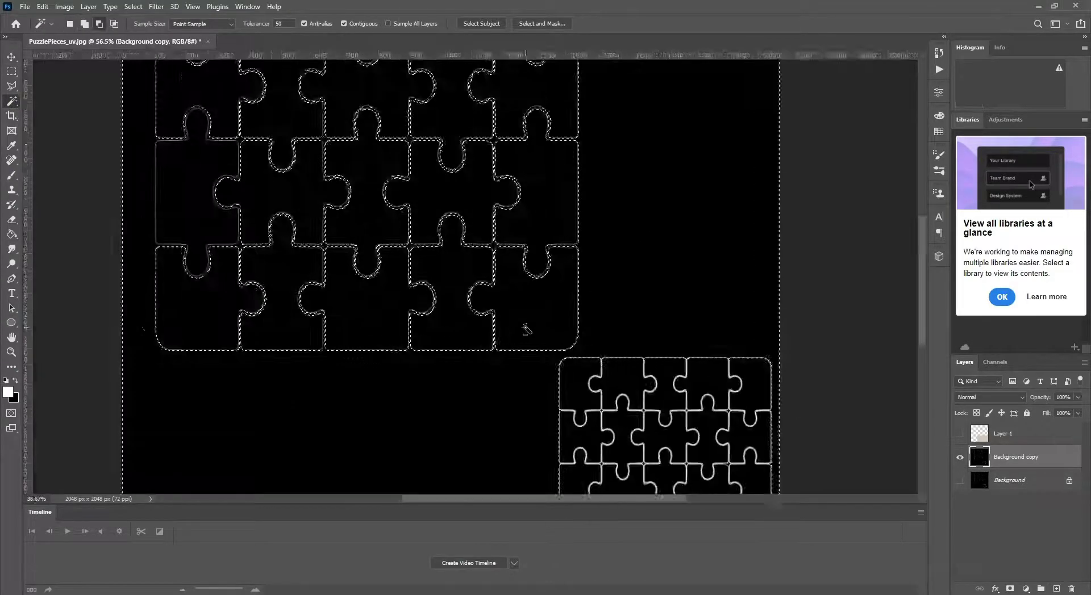
scroll(649, 375, "down", 3)
scroll(455, 302, "up", 3, "alt")
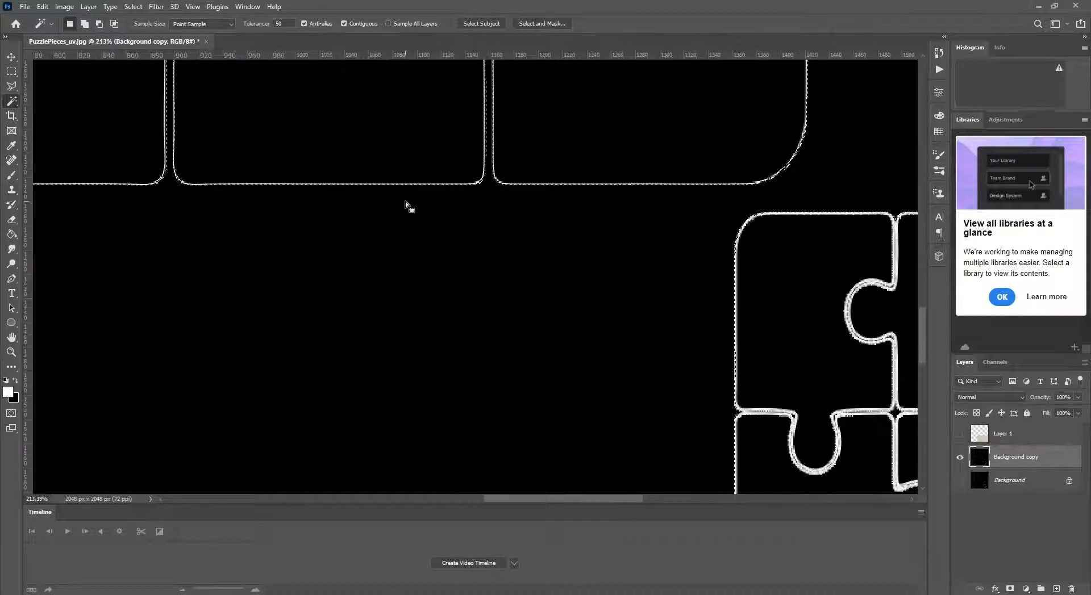
- Try expanding the selection around the puzzle outlines by 2 pixels
left_click(175, 6)
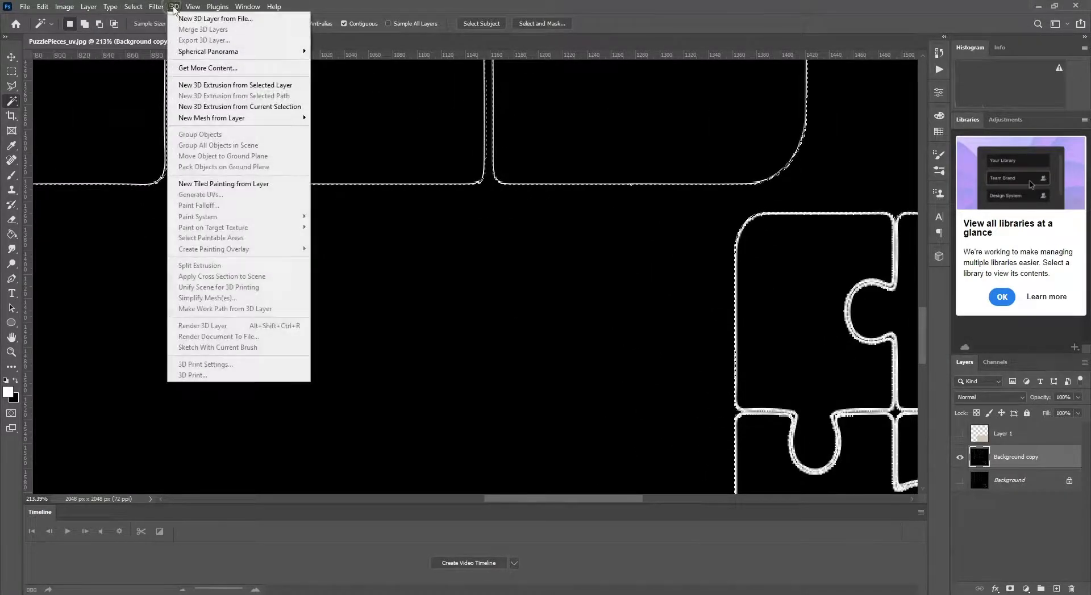
mouse_move(133, 6)
mouse_move(201, 179)
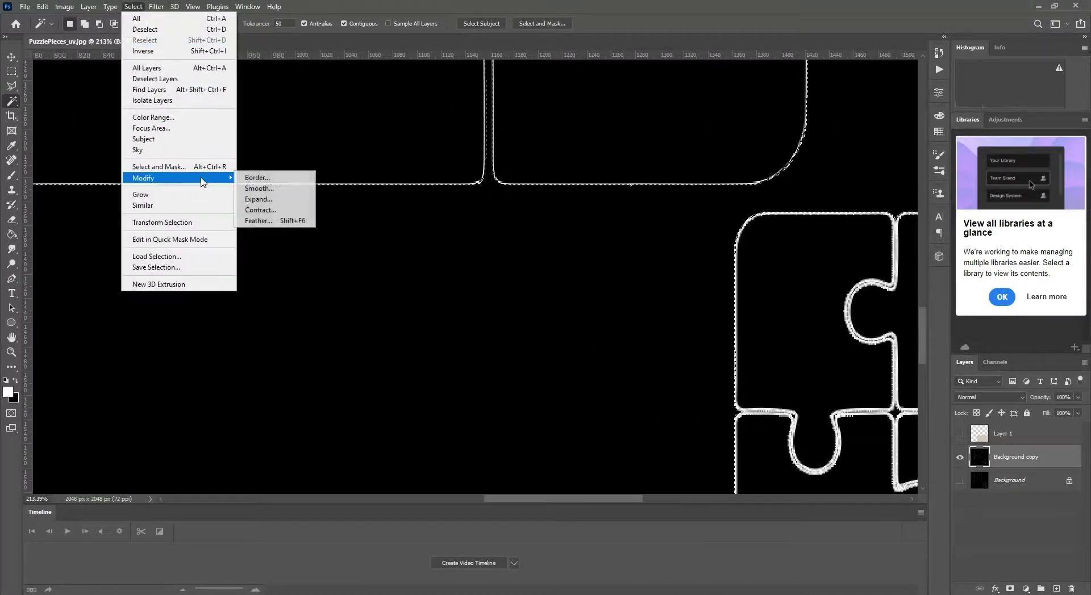
left_click(271, 200)
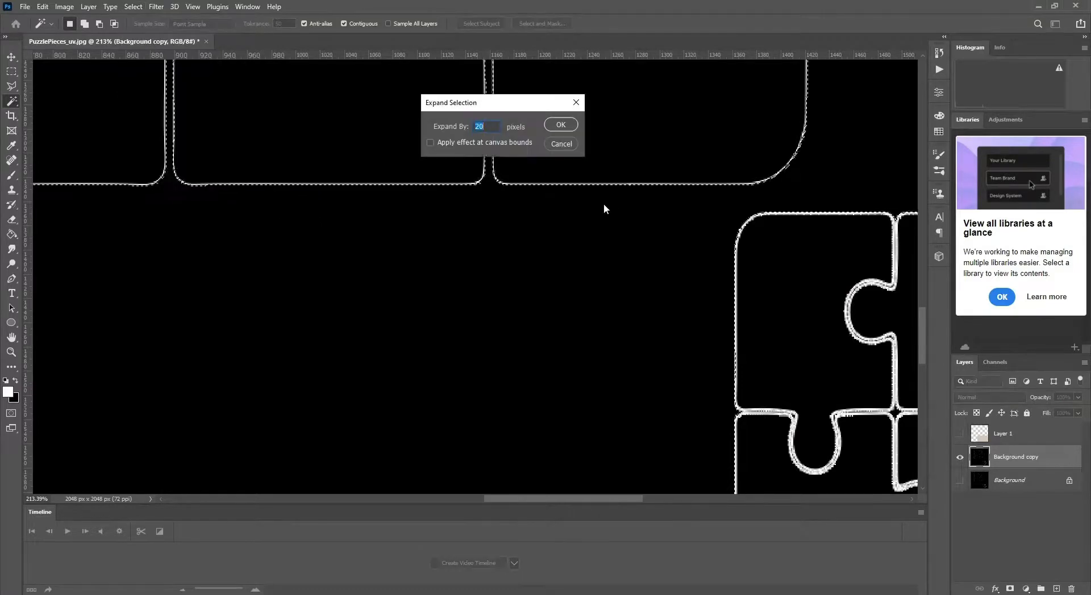
type("2")
left_click(560, 124)
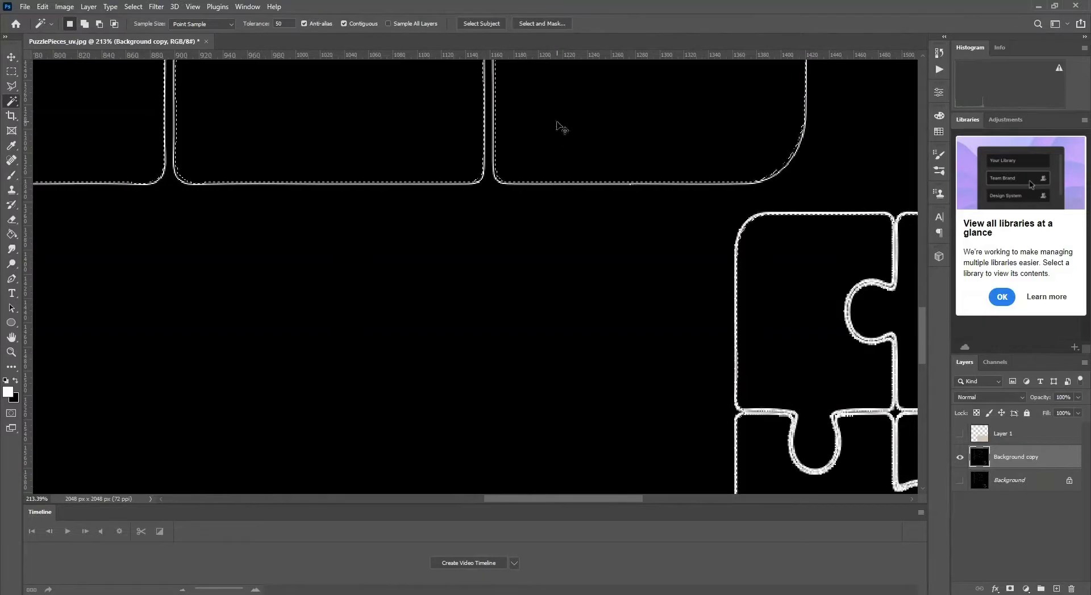
- Contract the selection around the puzzle outlines by 2 pixels
left_click(132, 6)
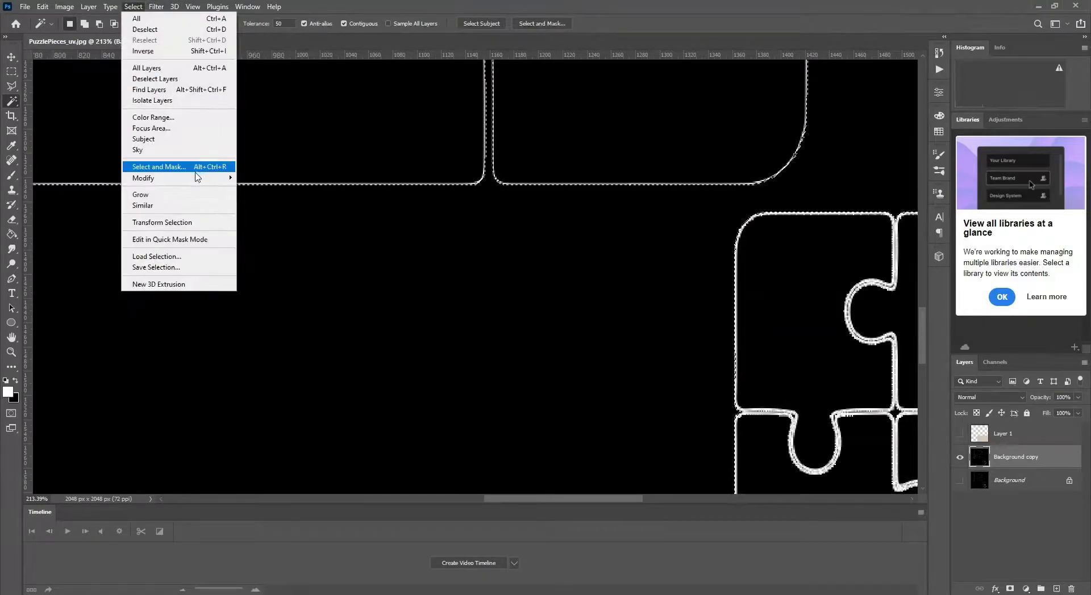
mouse_move(209, 184)
left_click(261, 210)
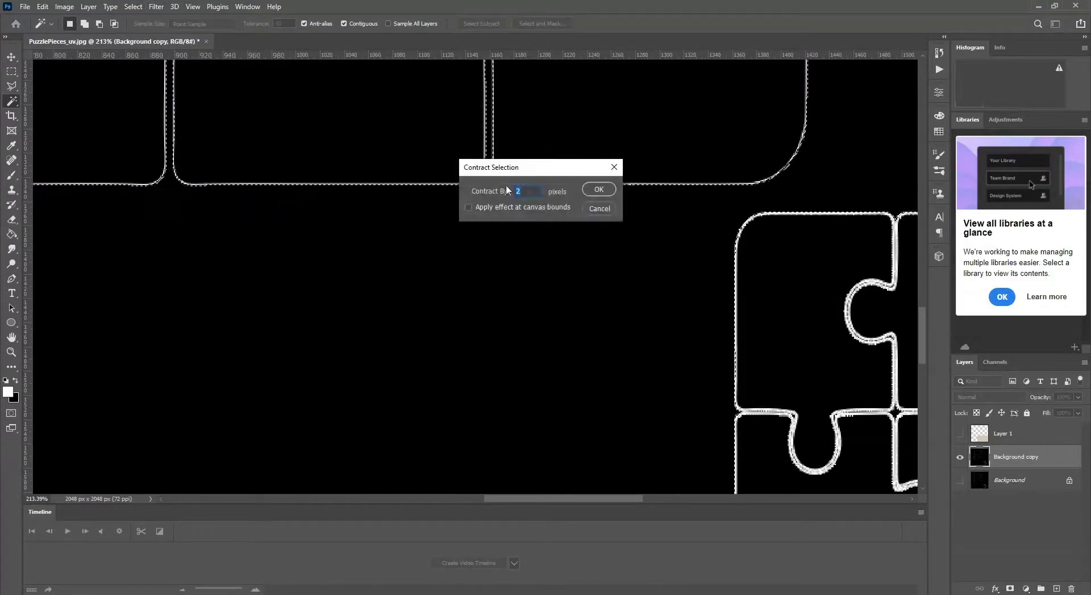
left_click(601, 193)
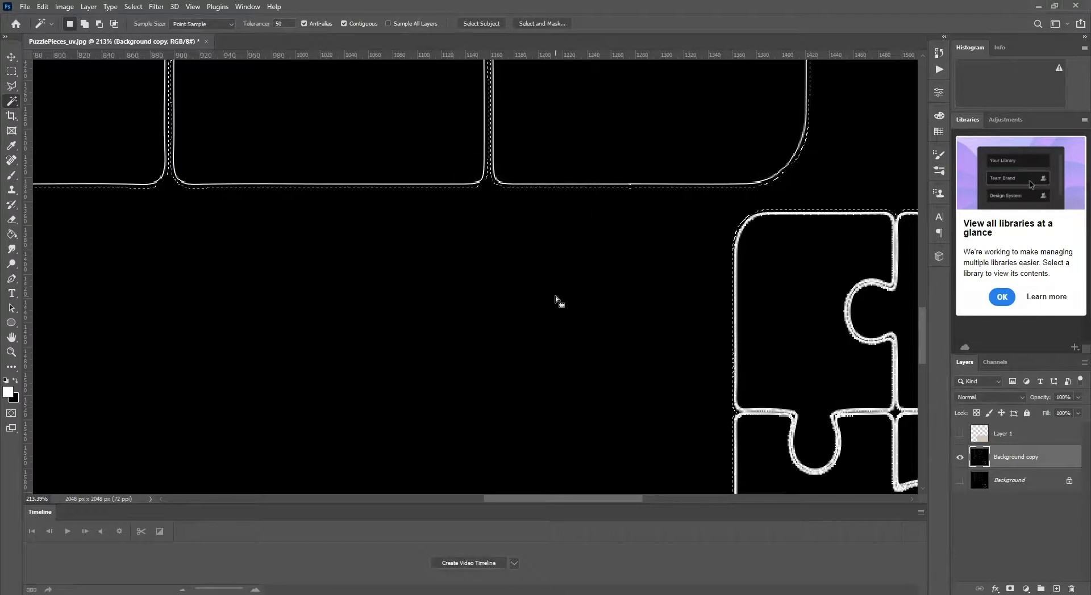
- Try deleting the selected black surroundings from the Background copy layer and undo the deletion
scroll(556, 295, "down", 3, "alt")
scroll(557, 298, "down", 2, "alt")
key("Delete")
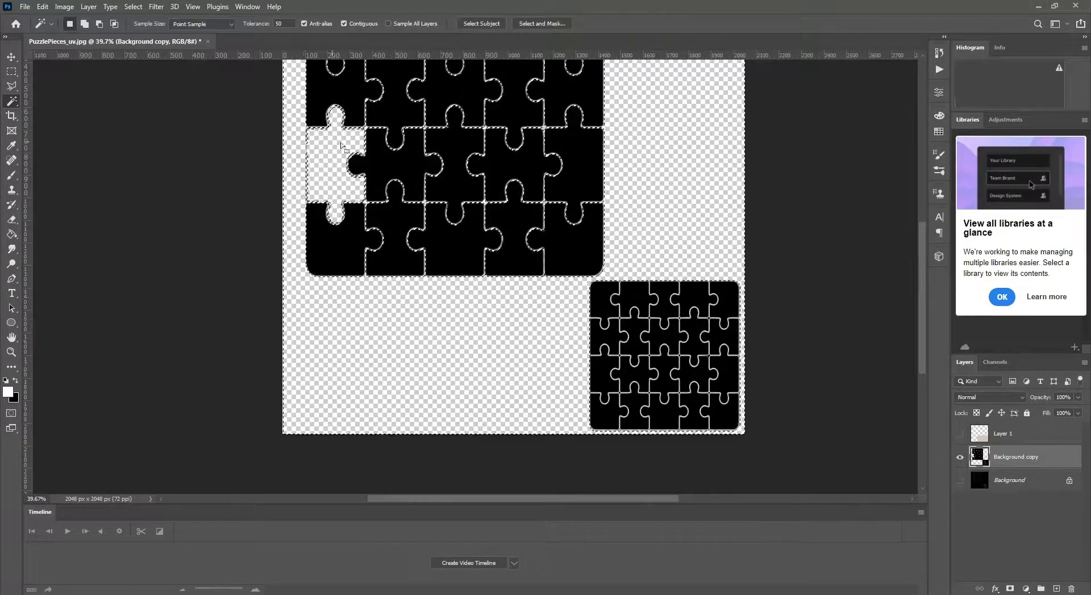
key("ctrl+z")
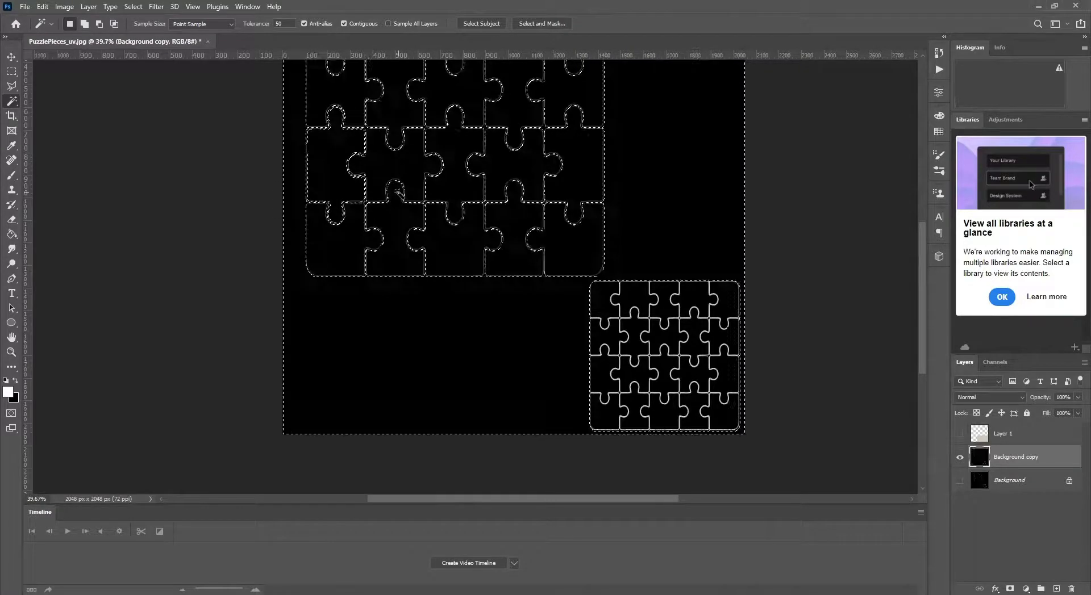
- Inspect the outline of the leftmost third-row piece and reselect the black surroundings with the Magic Wand at tolerance 40
scroll(296, 187, "up", 4, "alt")
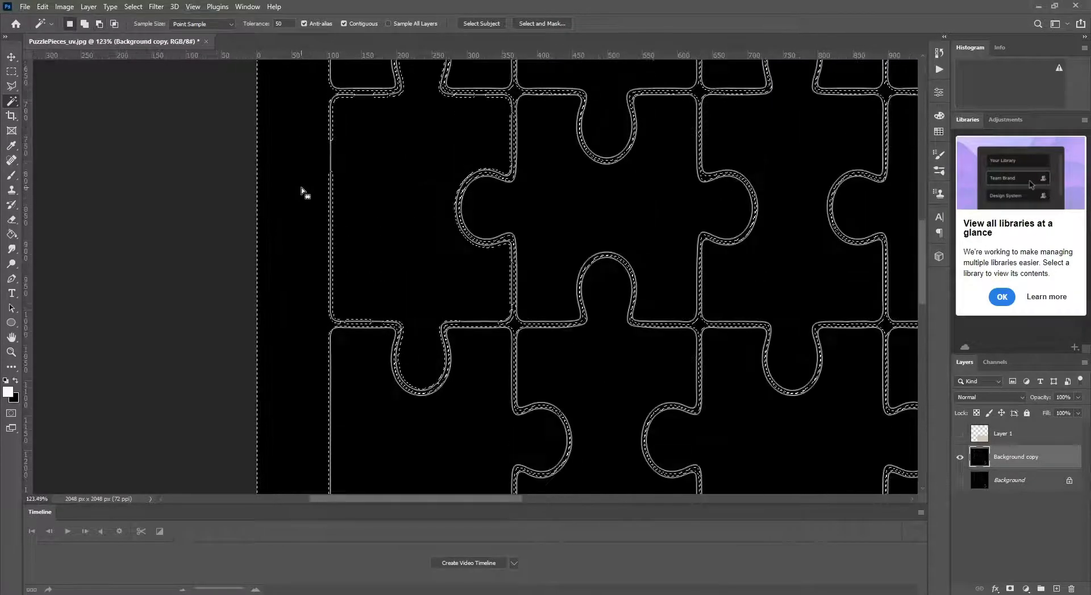
scroll(305, 187, "up", 6, "alt")
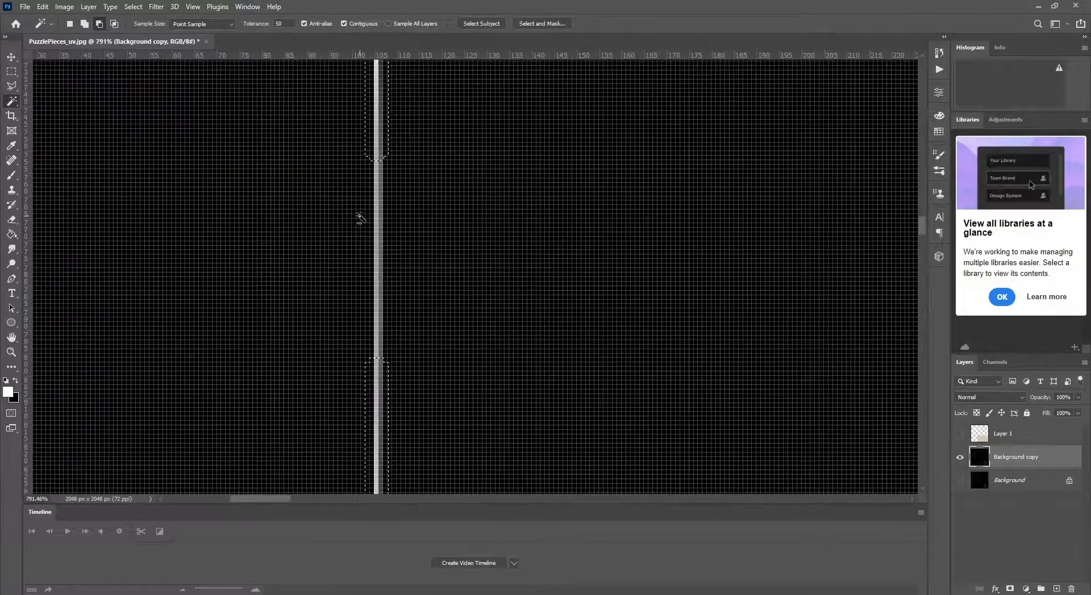
scroll(359, 217, "down", 10, "alt")
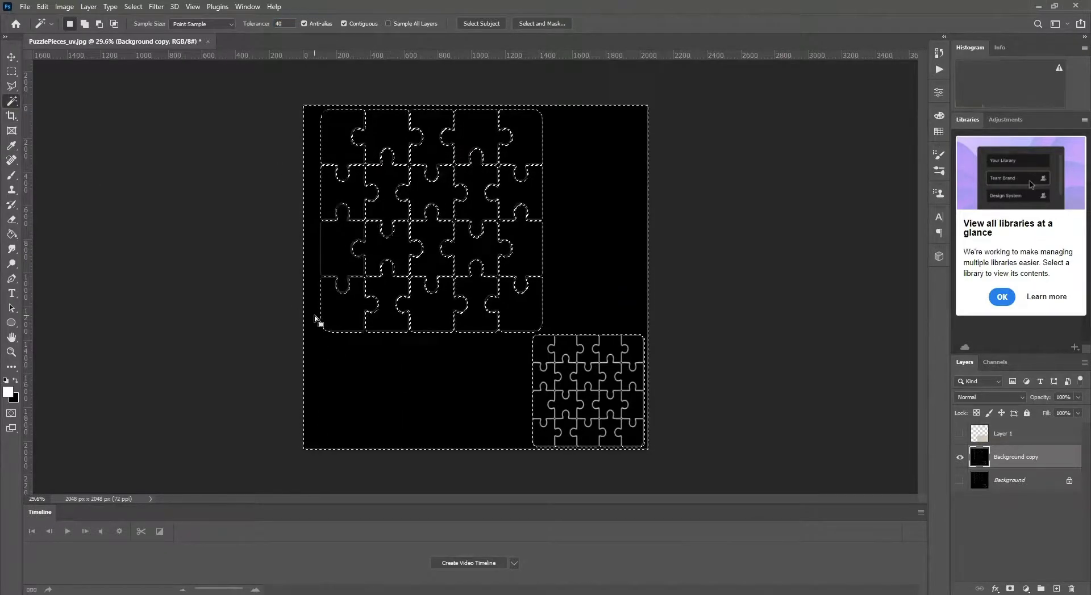
scroll(316, 316, "up", 3, "alt")
scroll(293, 289, "down", 1, "alt")
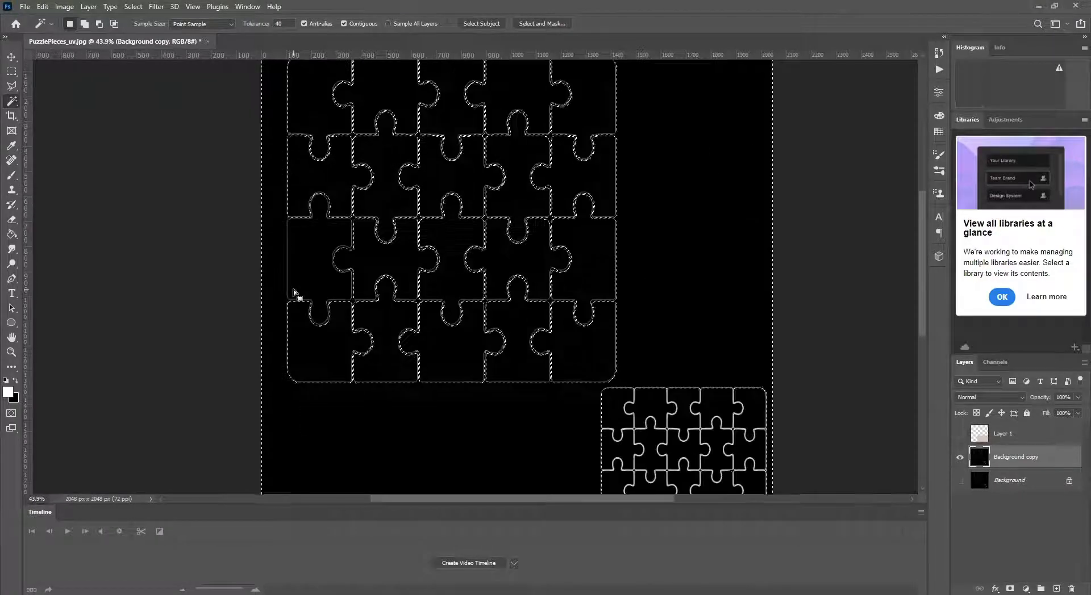
- Clear the selection and reselect the black surroundings beside the third-row piece with the Magic Wand at tolerance 30
scroll(294, 288, "up", 2, "alt")
scroll(293, 289, "down", 5, "alt")
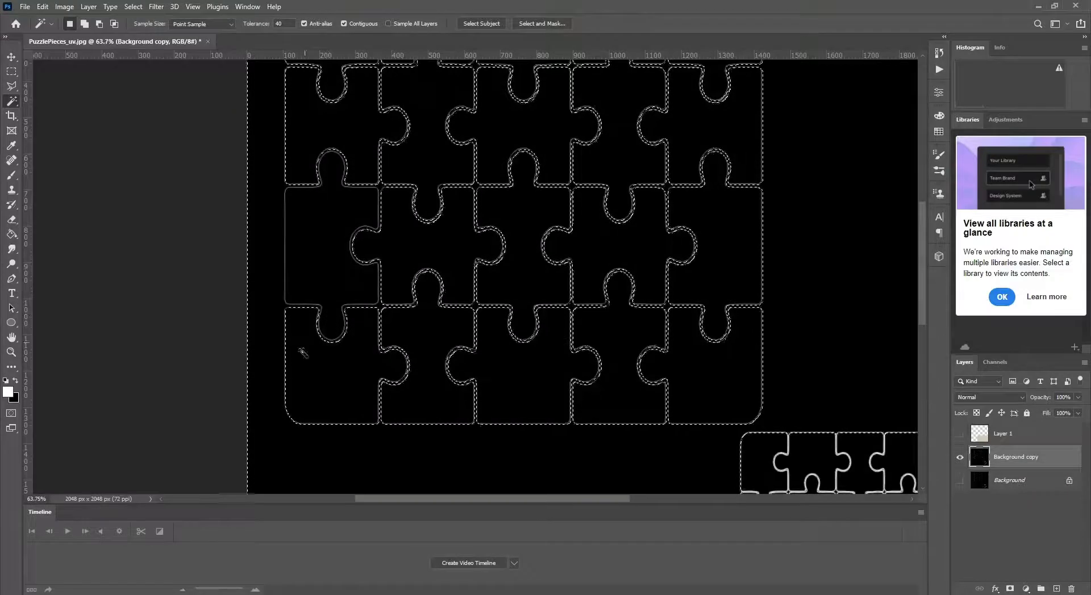
key("ctrl+d")
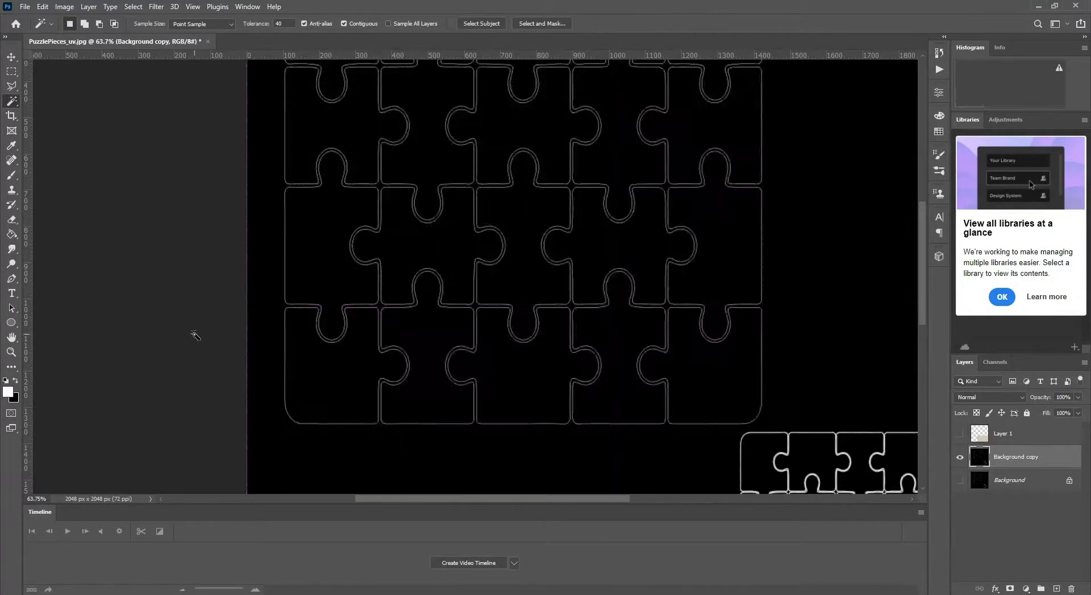
scroll(241, 296, "up", 5, "alt")
scroll(314, 309, "up", 6)
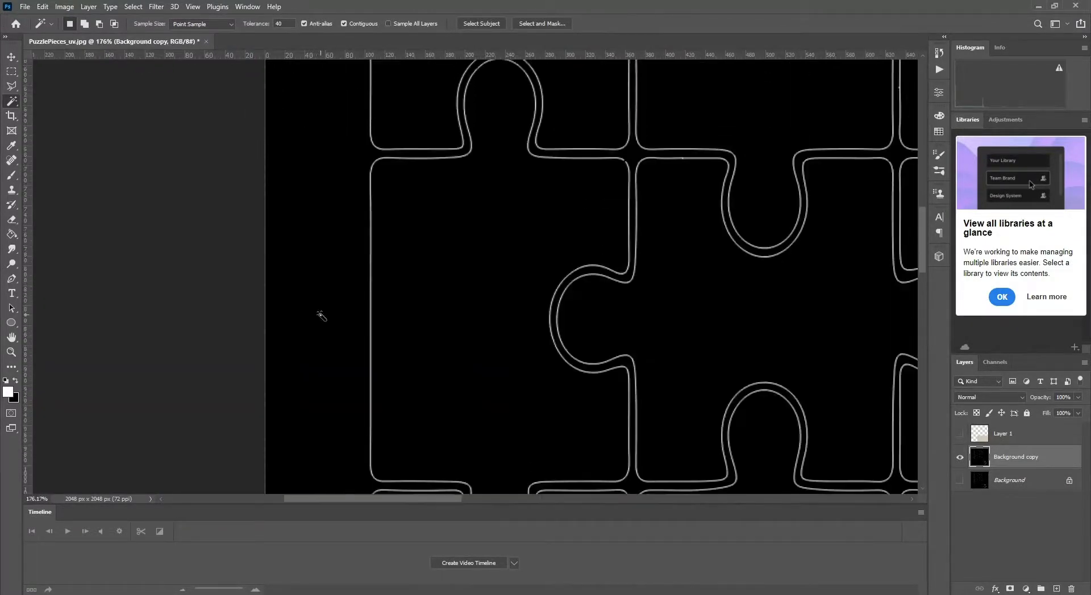
scroll(348, 296, "up", 3, "alt")
scroll(349, 298, "up", 2, "alt")
scroll(353, 299, "down", 2, "alt")
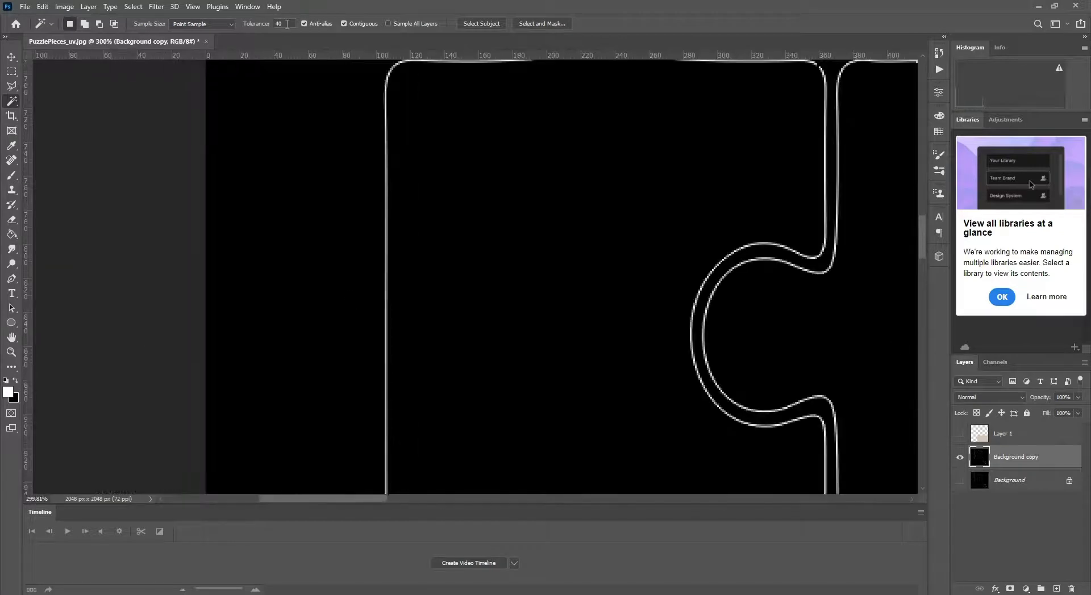
type("3")
left_click(306, 257)
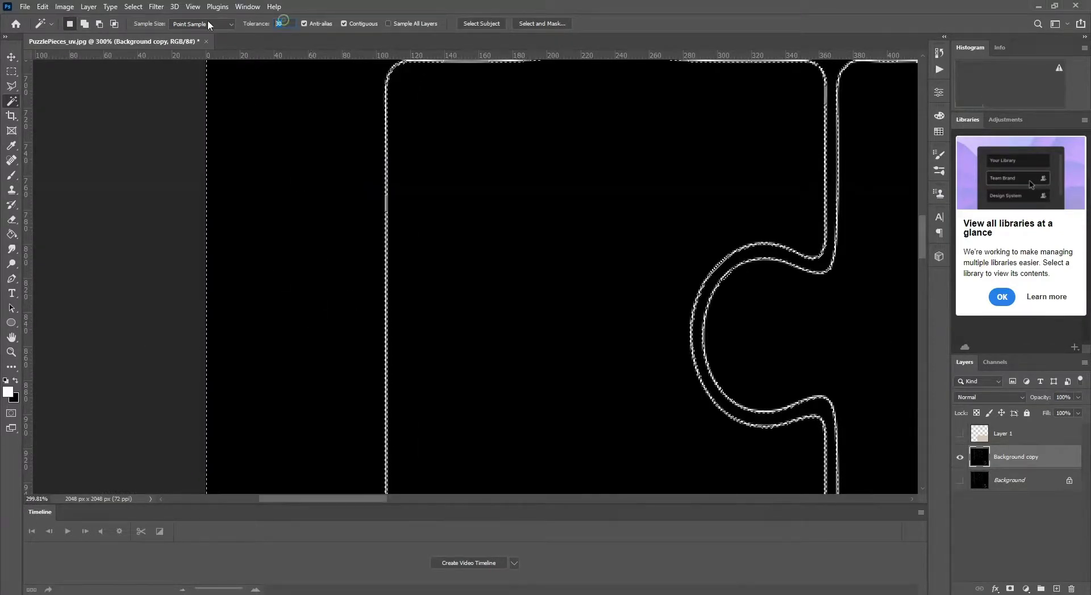
- Reselect the black surroundings with the Magic Wand at tolerance 20 and add the upper edge of the leftmost third-row piece
type("20")
left_click(349, 205)
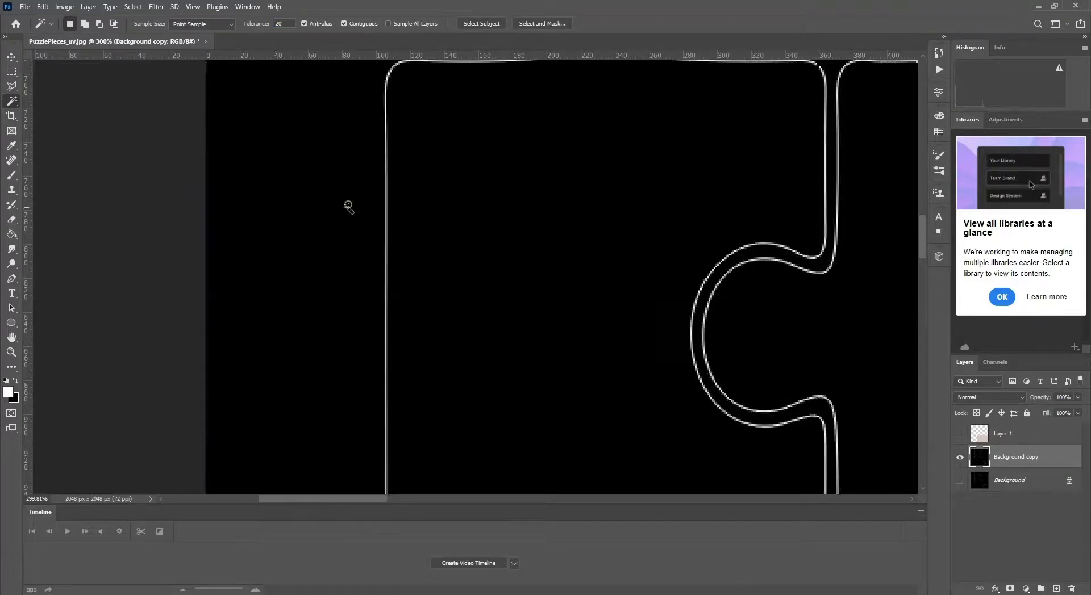
scroll(342, 213, "down", 4, "alt")
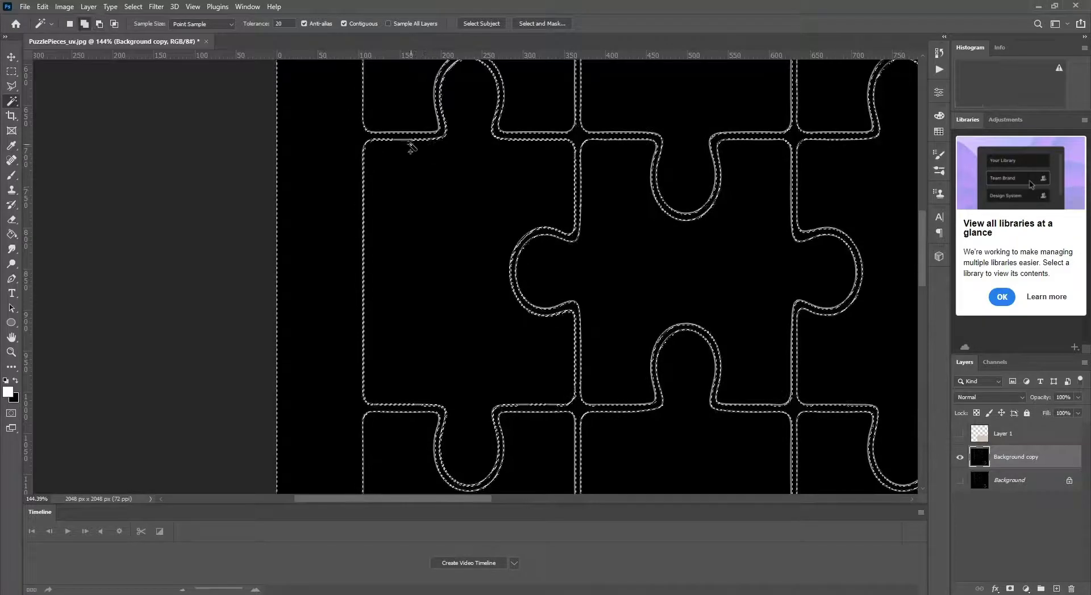
left_click(405, 140, "shift")
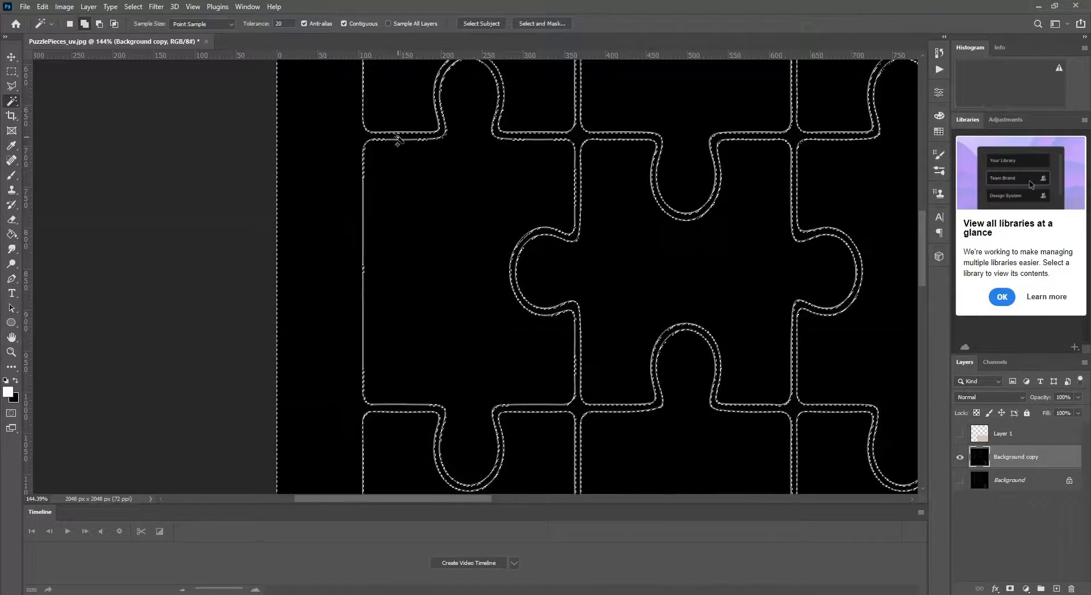
left_click(399, 142, "shift")
- Reselect the black surroundings of the puzzle with the Magic Wand at tolerance 10 and check the outlines
left_click_drag(282, 24, 234, 22)
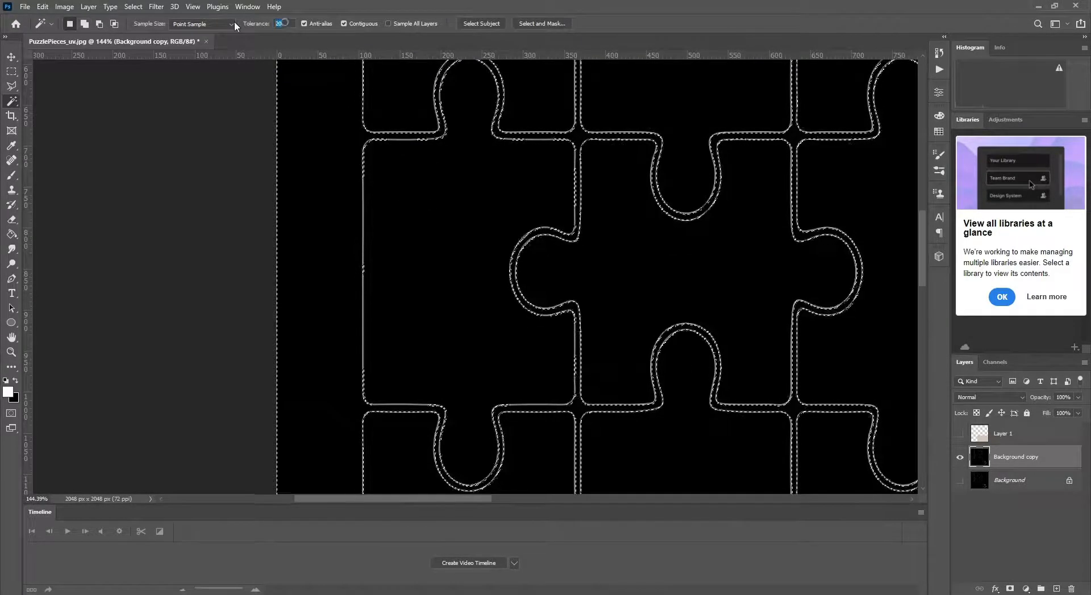
type("10")
left_click(311, 176)
left_click(311, 177)
scroll(312, 176, "down", 5, "alt")
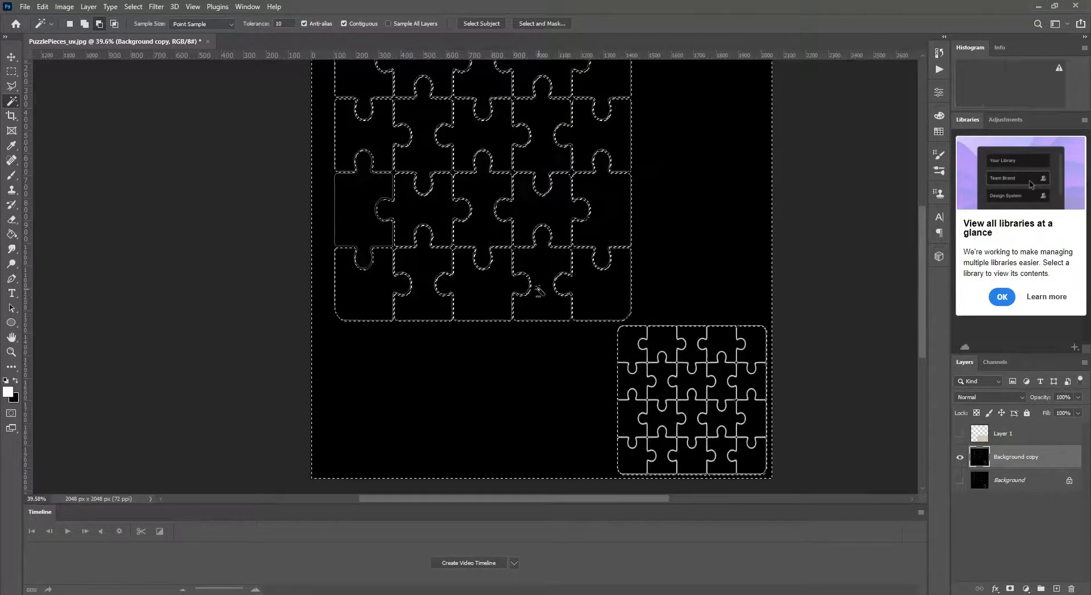
scroll(696, 358, "up", 5, "alt")
scroll(701, 360, "down", 5, "alt")
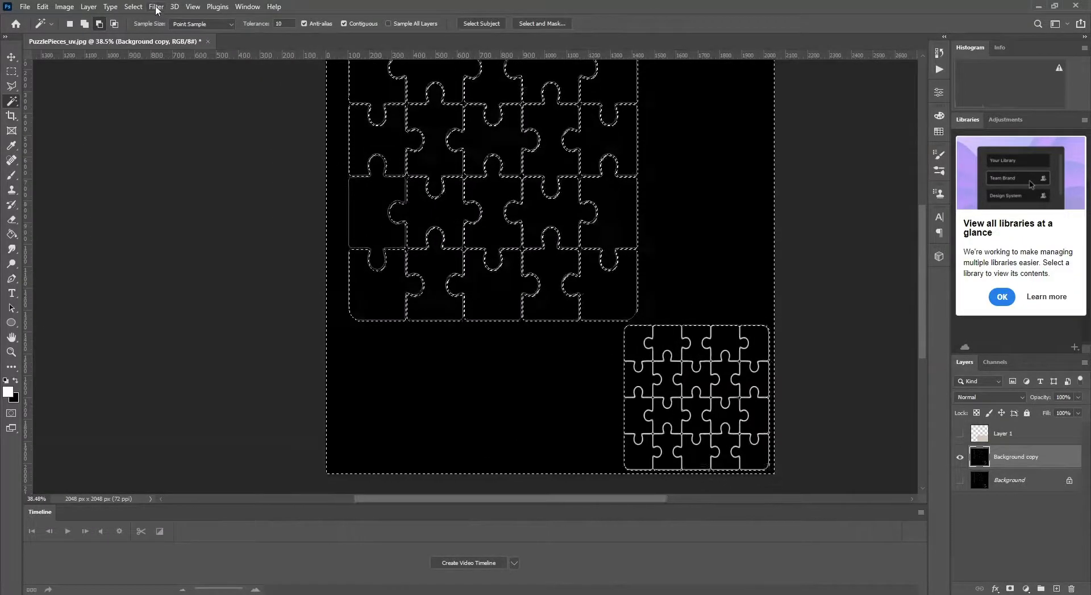
- Contract the selection around the puzzle outlines and inspect its edges
left_click(133, 6)
mouse_move(224, 181)
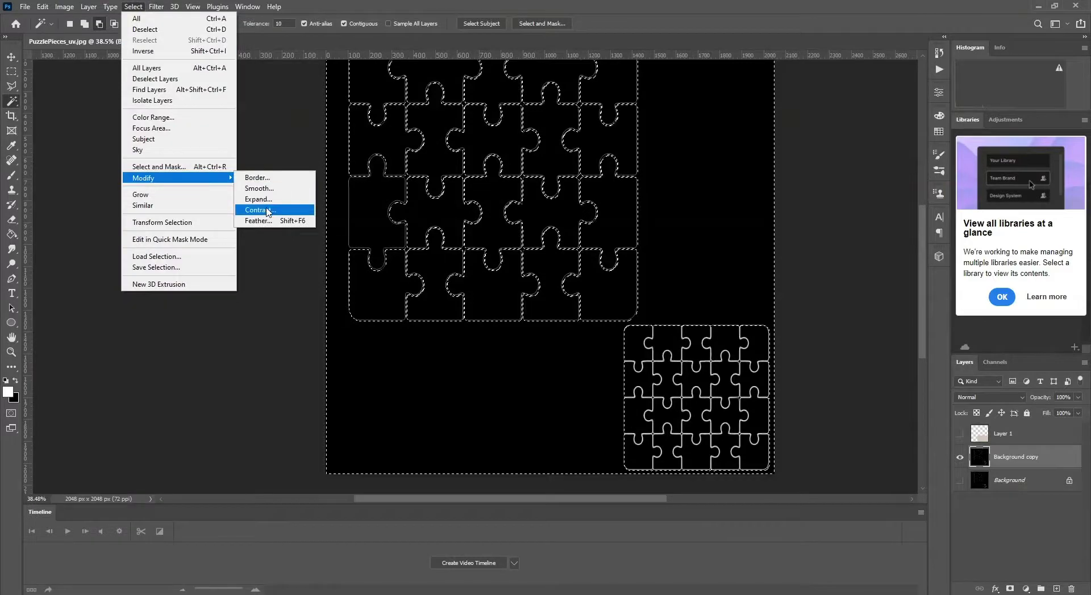
left_click(266, 210)
left_click(661, 192)
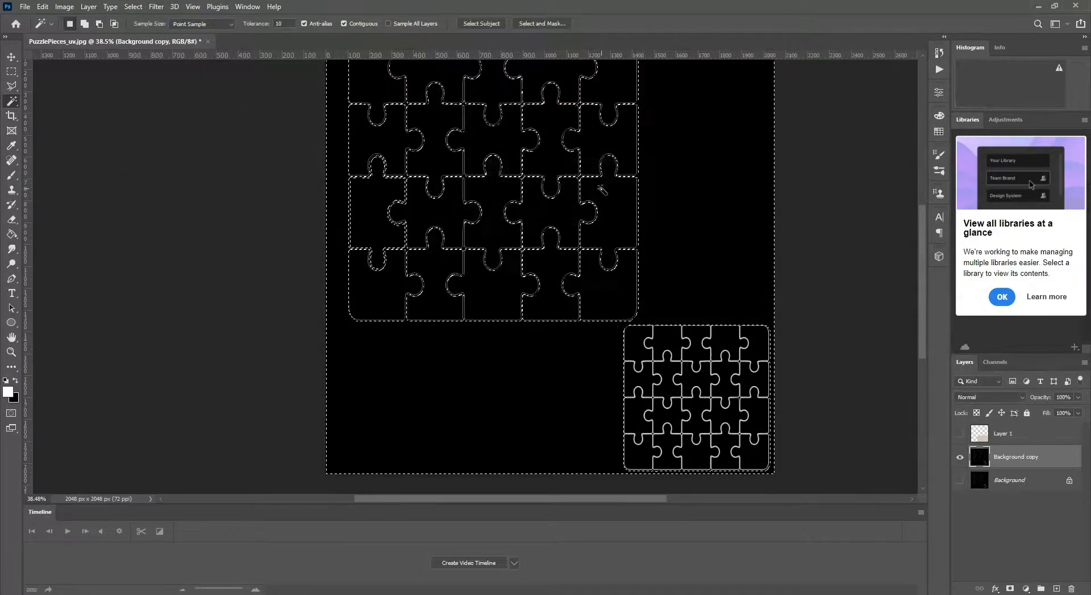
scroll(343, 292, "up", 10, "alt")
scroll(344, 293, "down", 10, "alt")
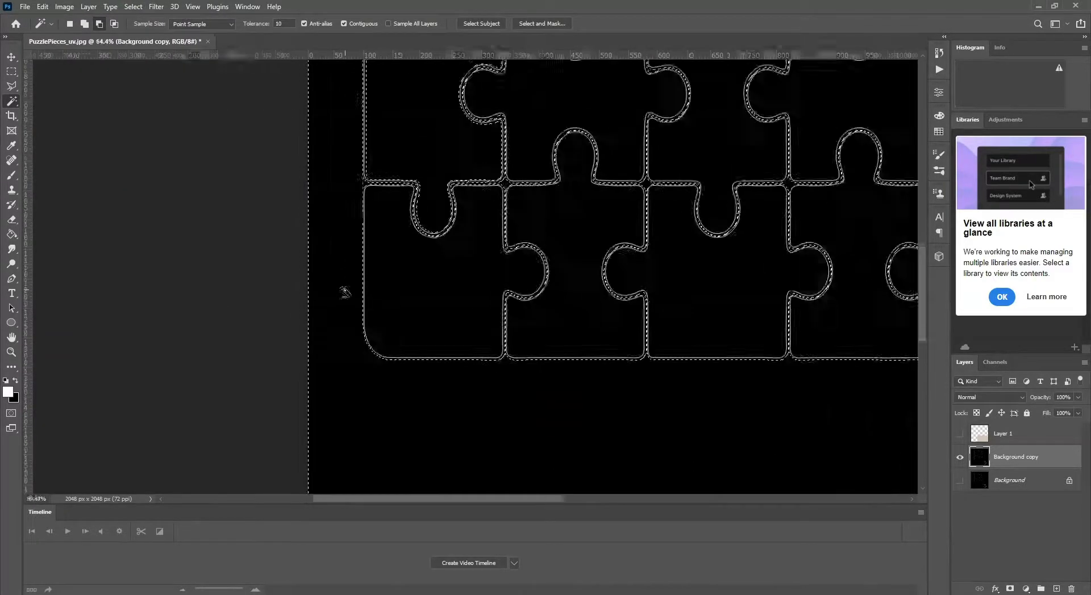
- Delete the selected surroundings from the Background copy layer and clear the selection
key("Delete")
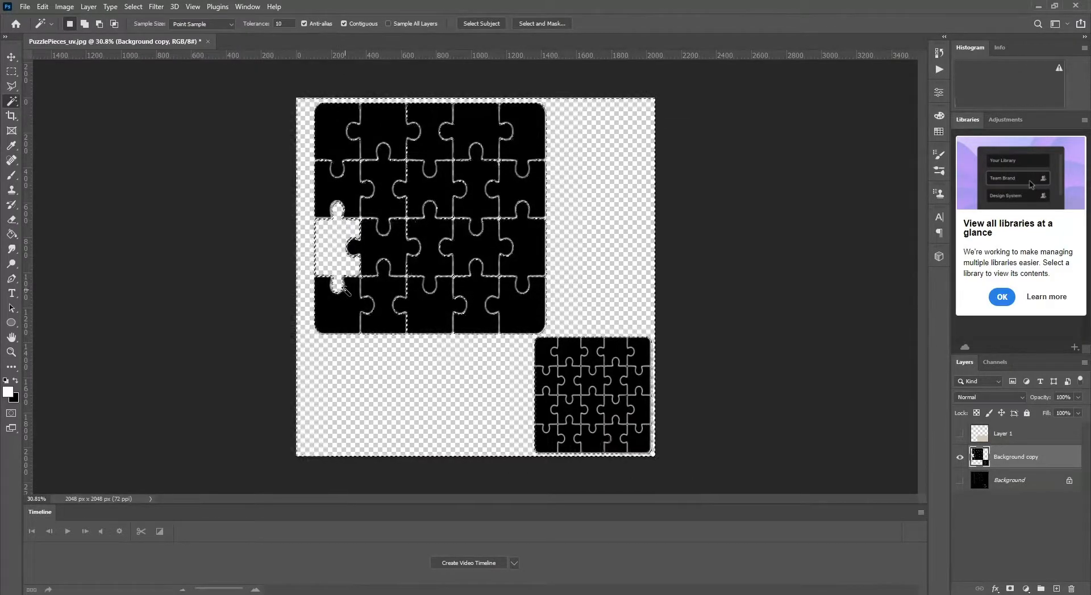
scroll(343, 290, "up", 5, "alt")
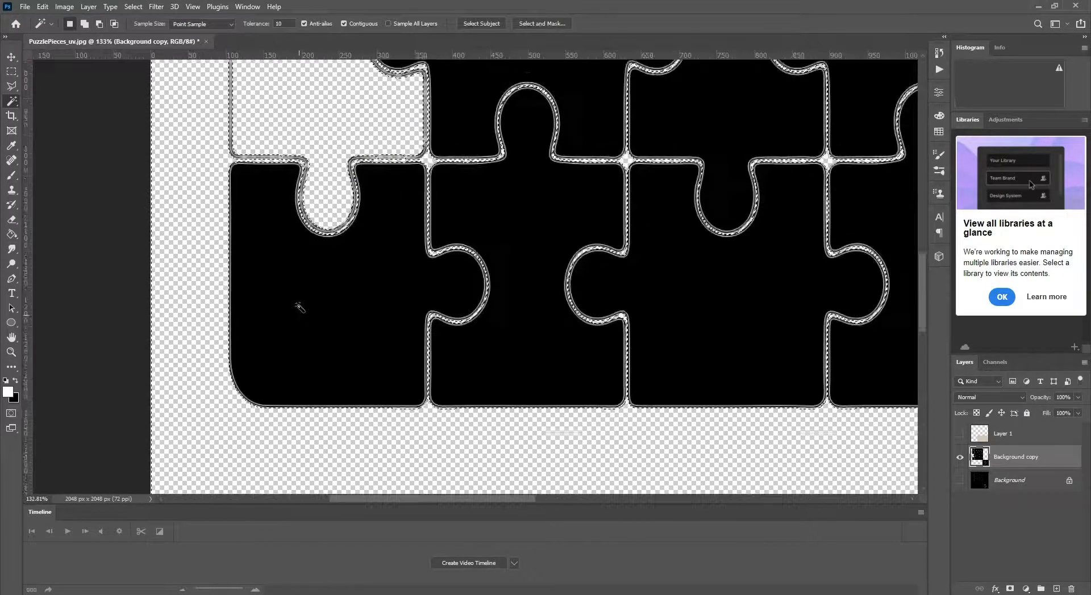
scroll(300, 289, "up", 2, "alt")
key("v")
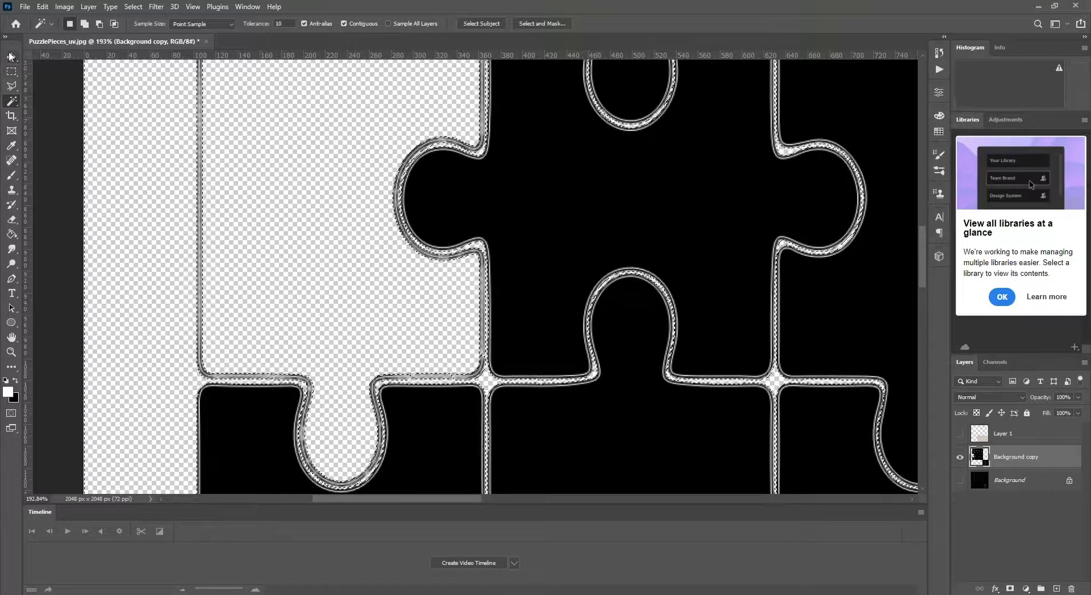
key("ctrl+d")
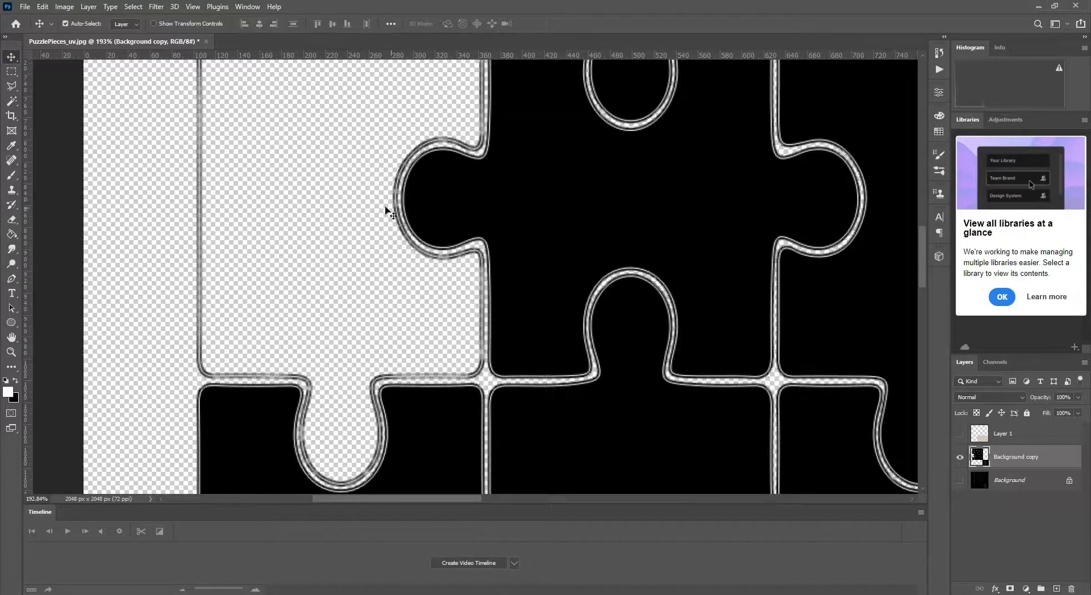
- Fill the emptied leftmost third-row piece with black using the Paint Bucket on the Background copy layer
left_click(252, 202)
left_click(10, 236)
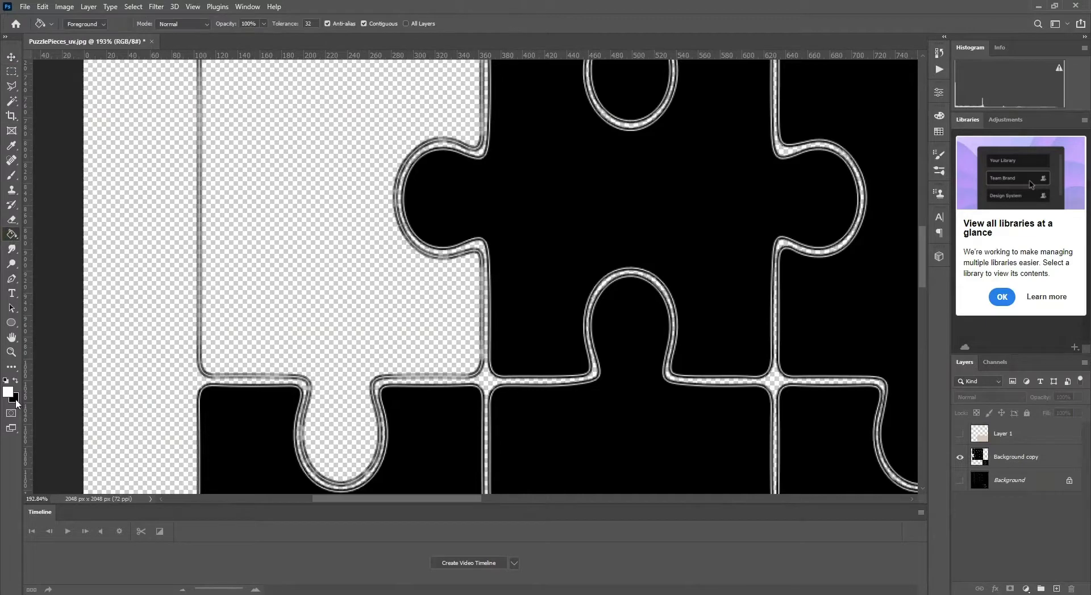
left_click(330, 266)
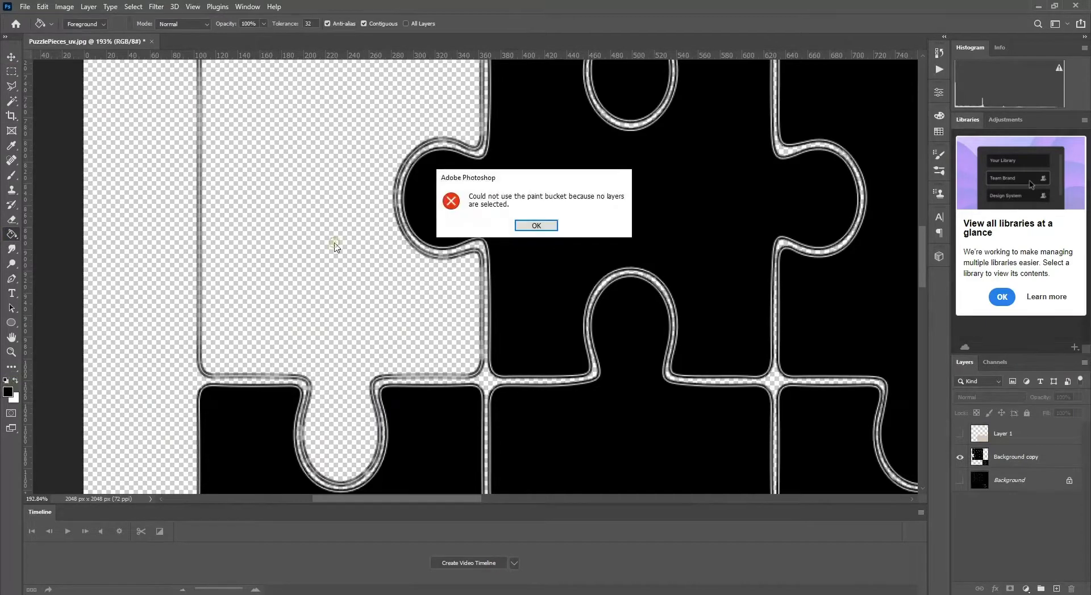
left_click(519, 225)
left_click(1017, 457)
left_click(322, 217)
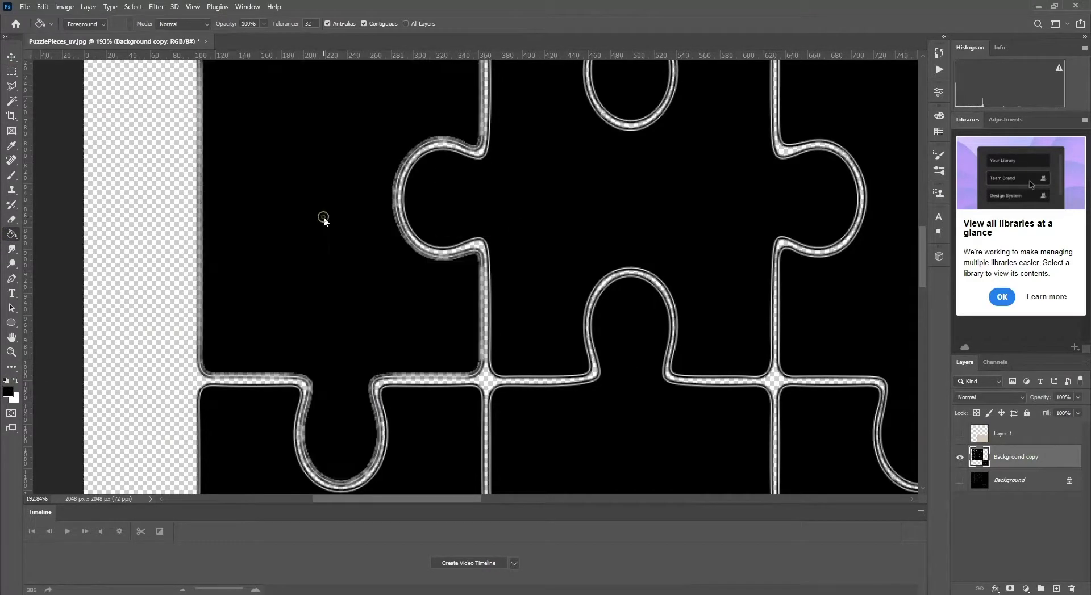
scroll(310, 216, "down", 1, "alt")
scroll(310, 216, "down", 6, "alt")
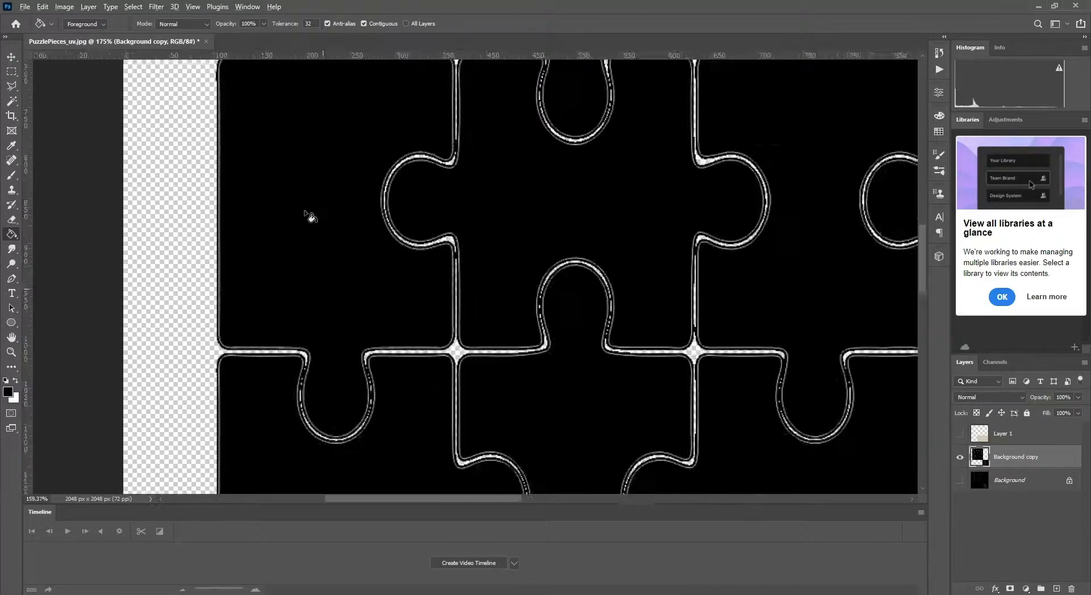
scroll(306, 220, "up", 4)
scroll(306, 221, "down", 2)
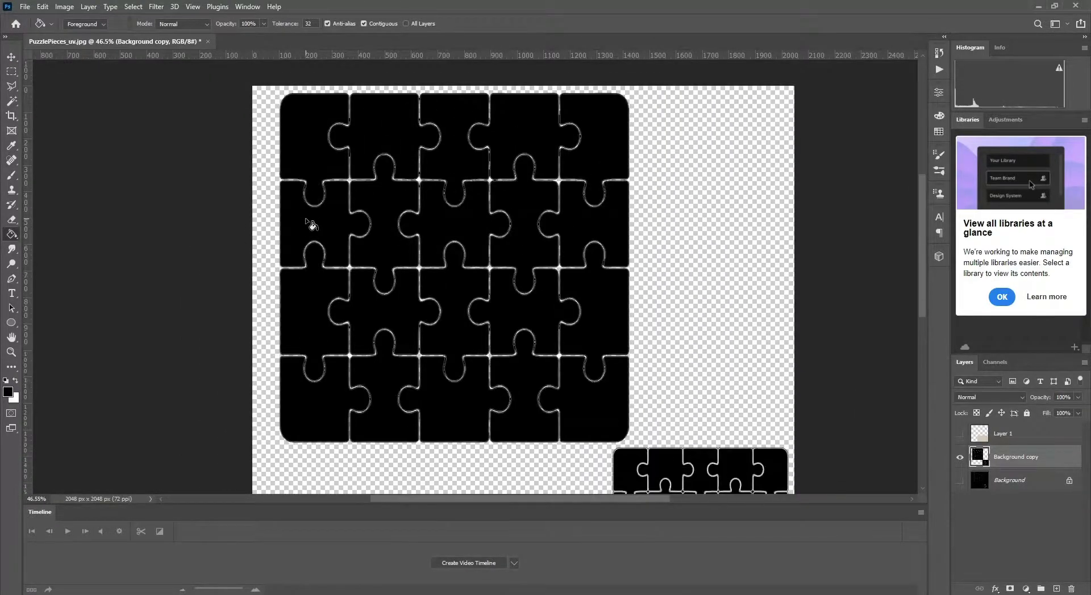
- Load the Background copy layer's puzzle shapes as a selection and inspect the smaller puzzle
key("v")
scroll(662, 295, "down", 2, "alt")
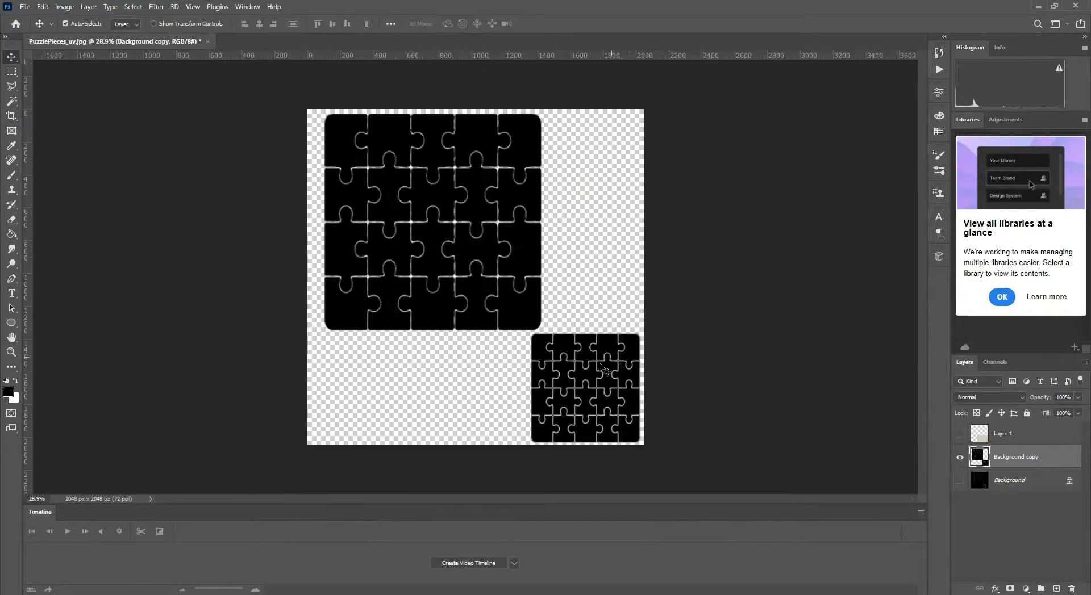
left_click(978, 456, "ctrl")
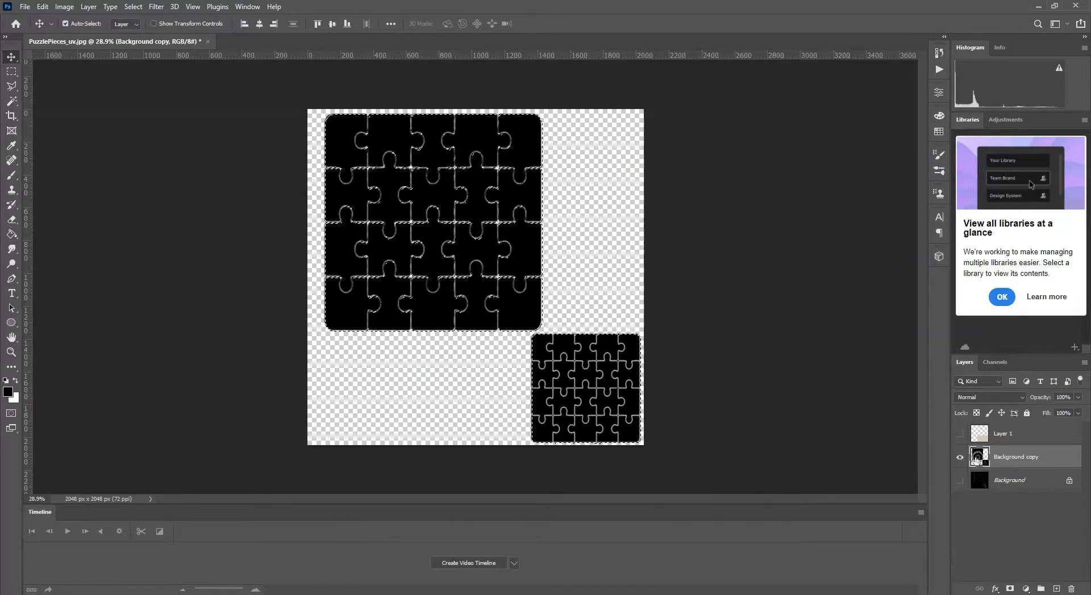
scroll(674, 435, "up", 4, "alt")
scroll(605, 388, "down", 1)
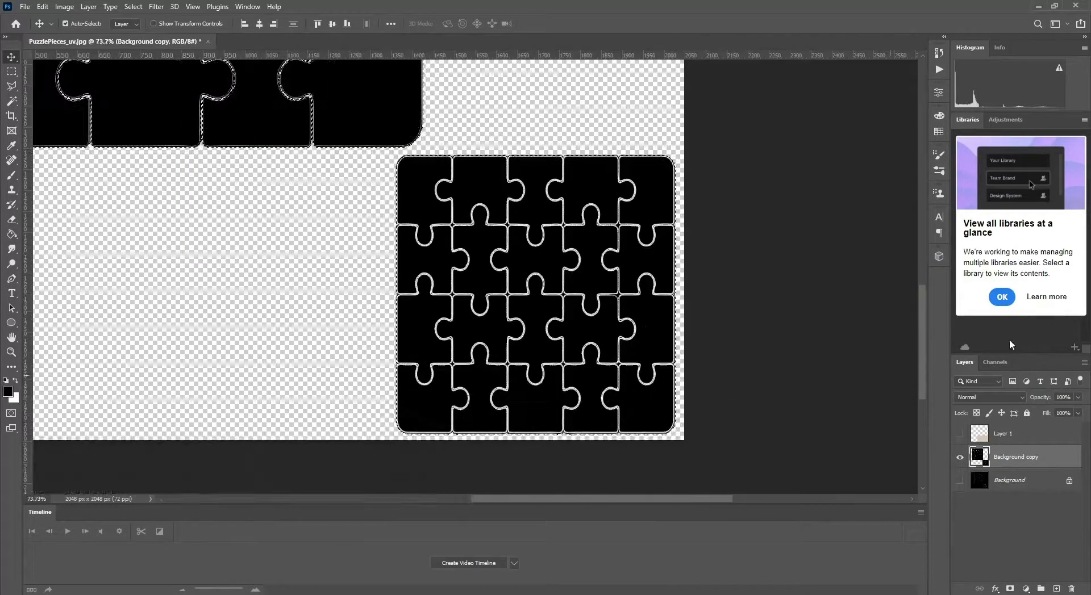
- Show the cardboard texture on Layer 1 and lower its opacity to 52%
left_click(960, 433)
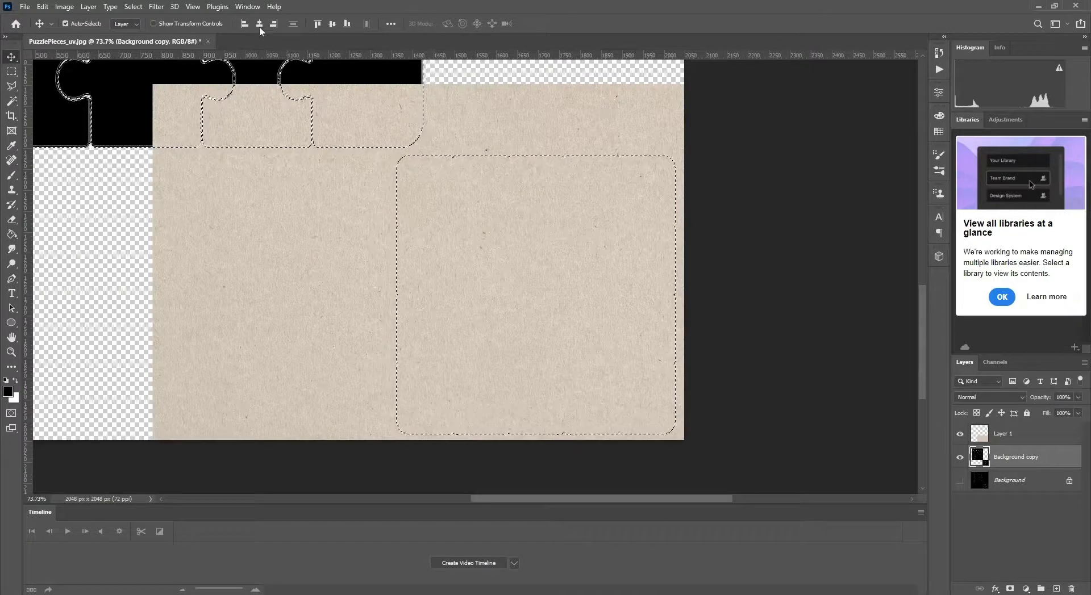
left_click(1008, 437)
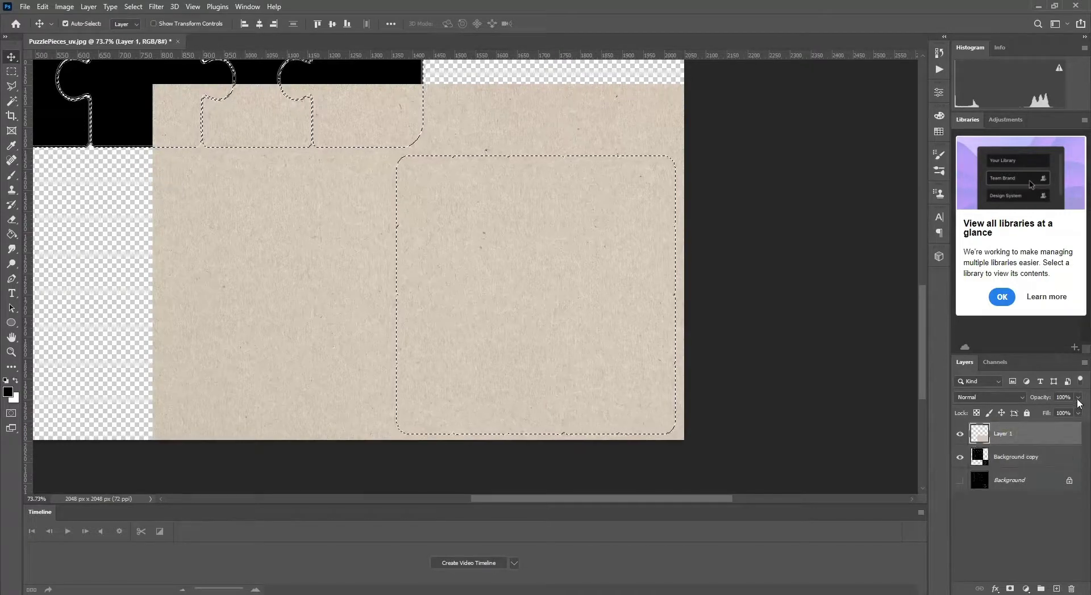
left_click(1078, 399)
left_click(1054, 411)
scroll(300, 222, "down", 3, "alt")
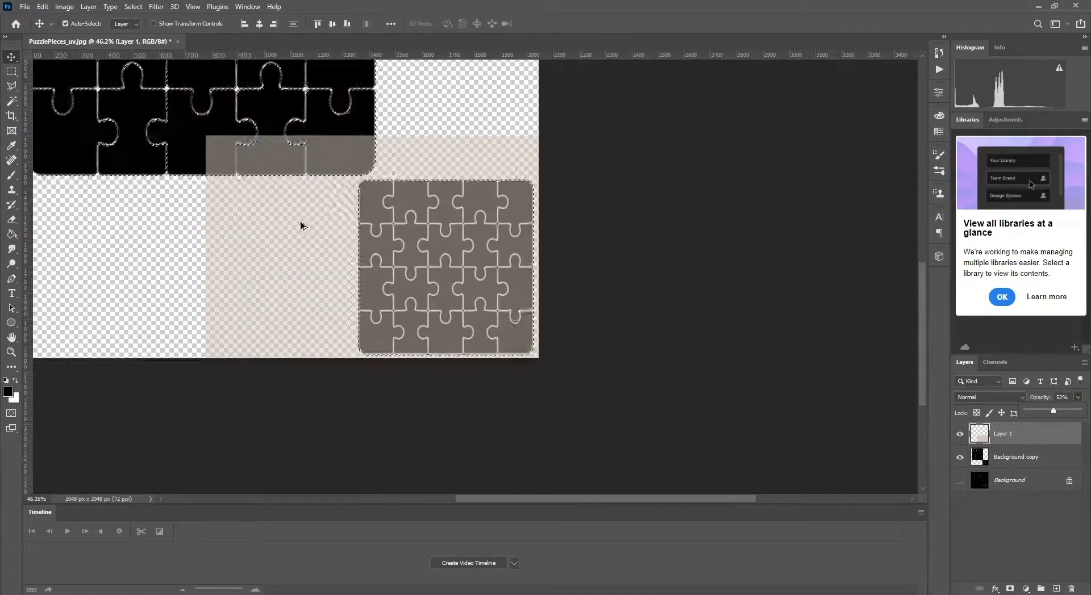
- Outline the smaller puzzle with the Polygonal Lasso and delete the cardboard texture outside it from Layer 1
left_click(11, 86)
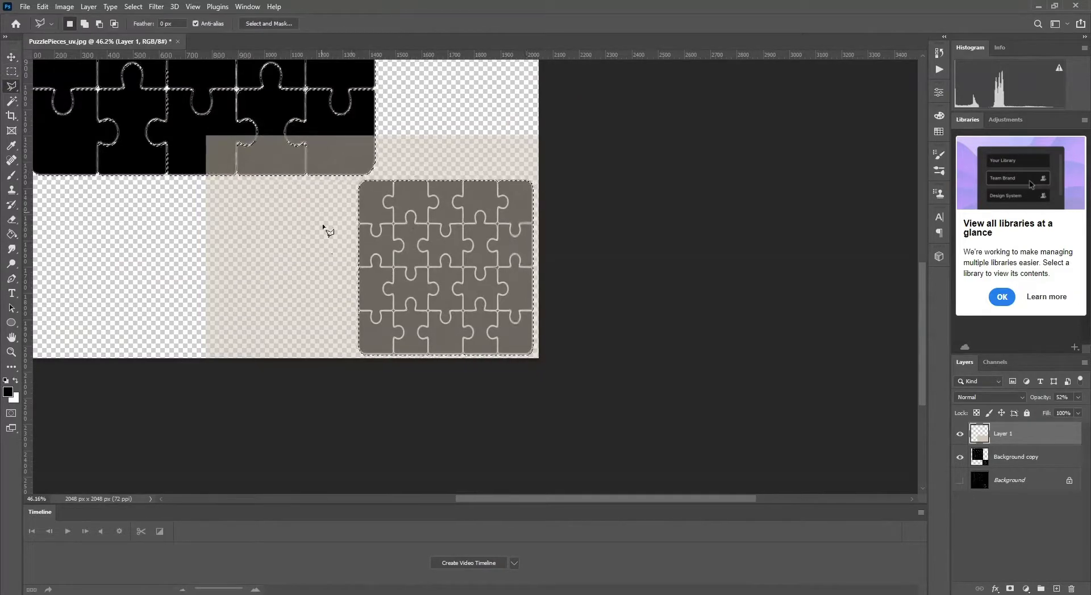
left_click(359, 372)
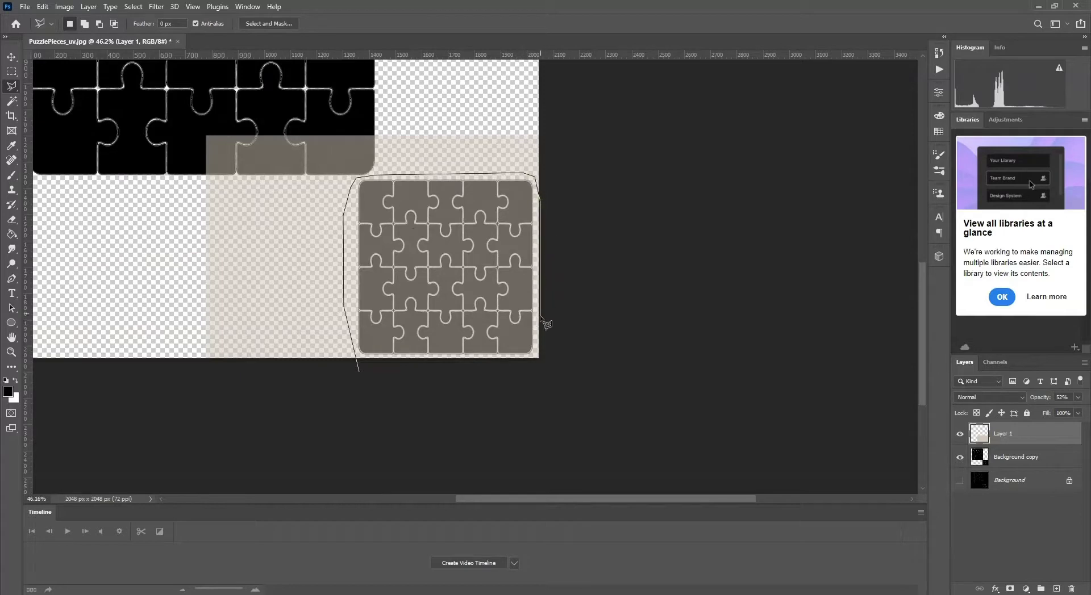
left_click(358, 373)
key("ctrl+shift+i")
key("Delete")
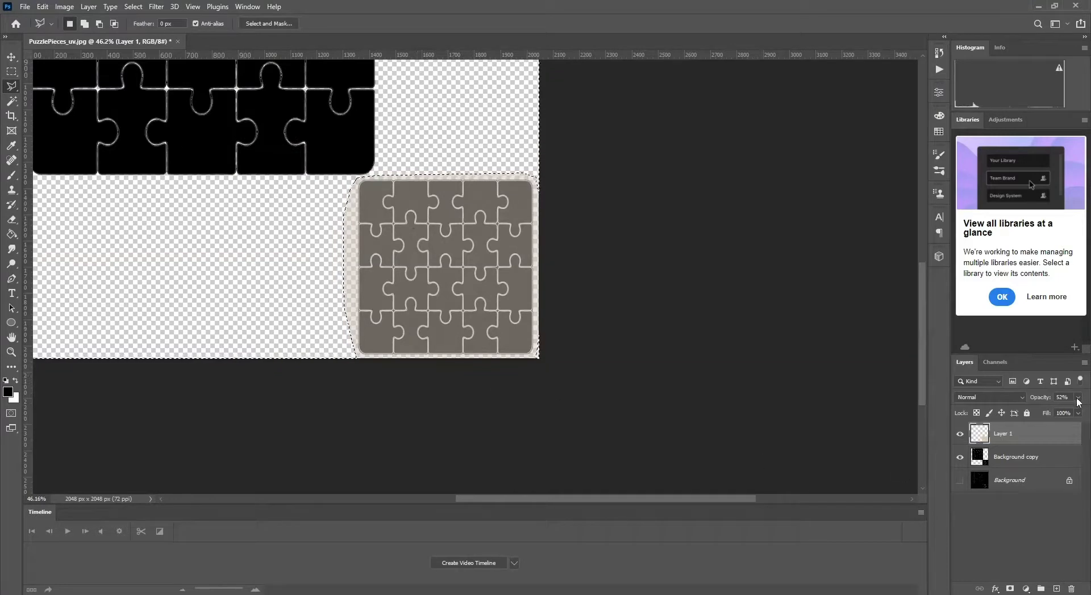
- Restore Layer 1 to 100% opacity and show the Background layer
key("0")
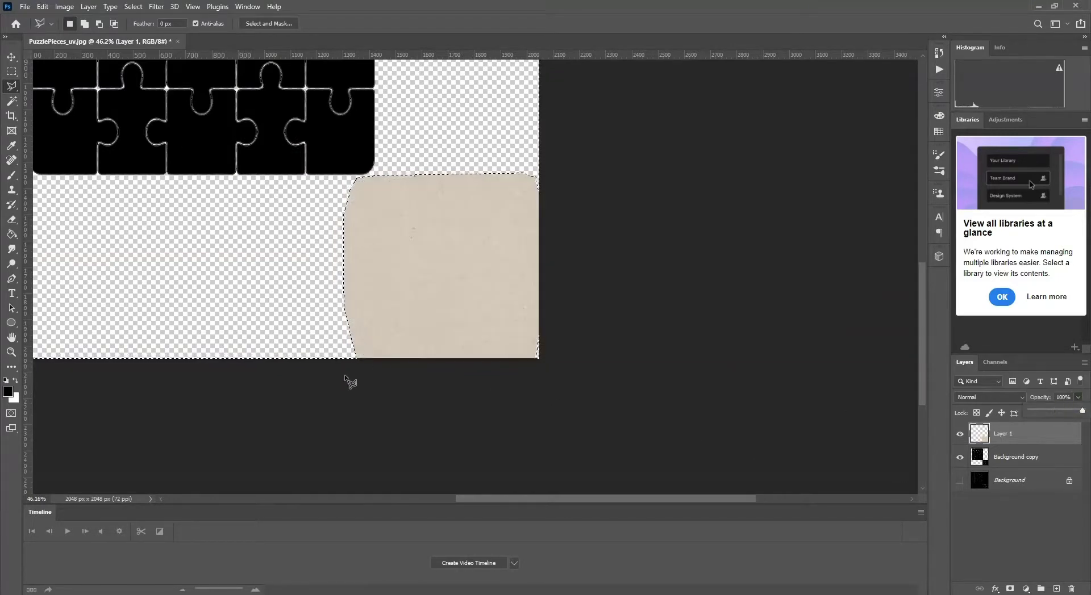
left_click(960, 482)
scroll(364, 368, "up", 3, "alt")
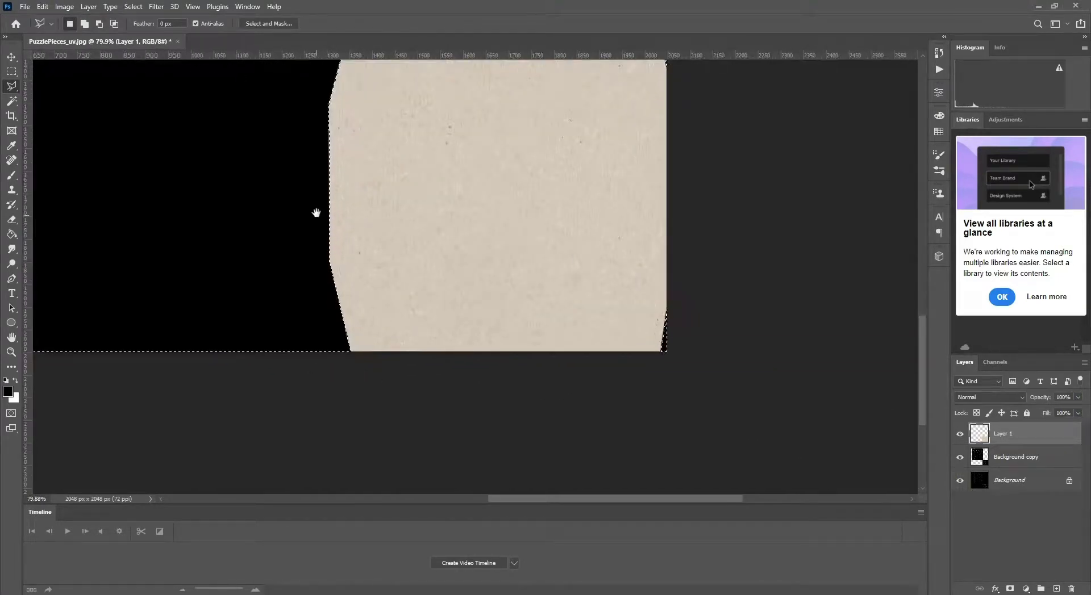
left_click_drag(316, 213, 333, 245)
key("v")
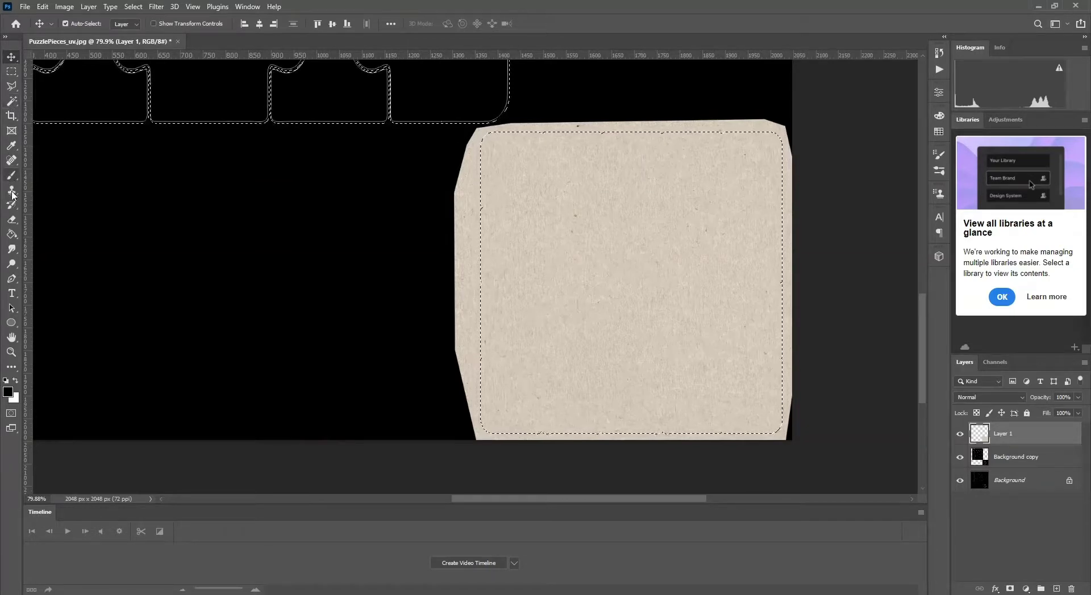
- Erase the excess cardboard along the left edge of Layer 1 with a harder 200 px Eraser brush
left_click(11, 222)
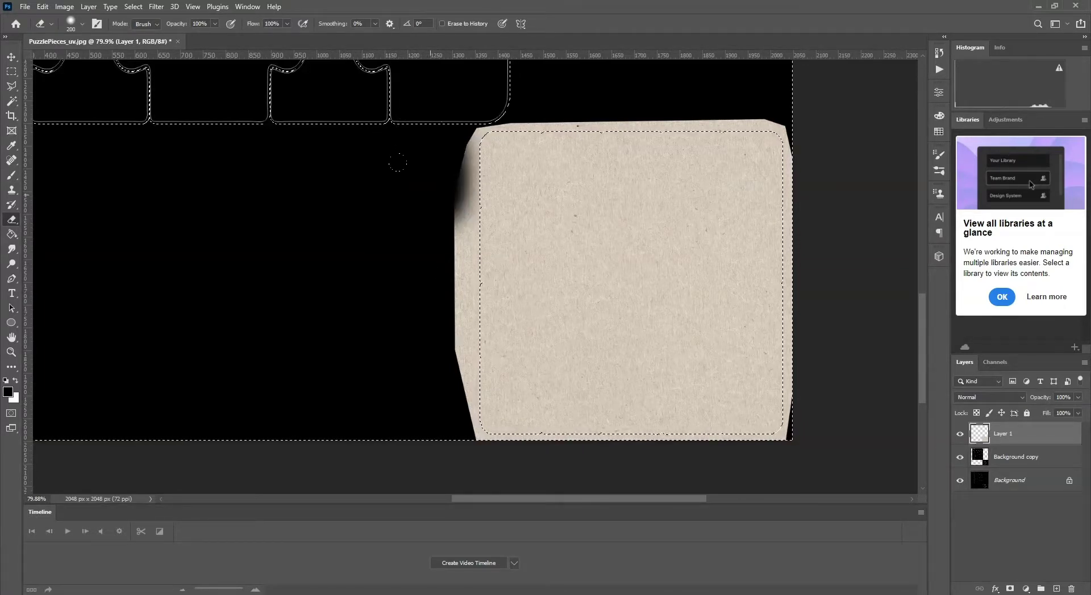
right_click(435, 193)
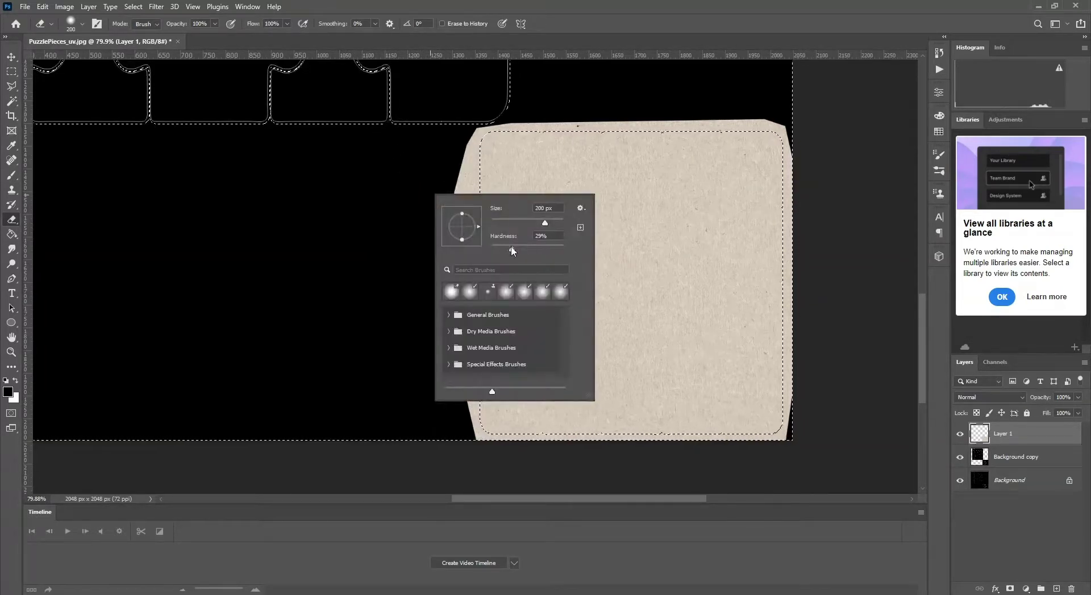
left_click_drag(511, 250, 621, 256)
left_click(398, 183)
left_click_drag(422, 168, 420, 194)
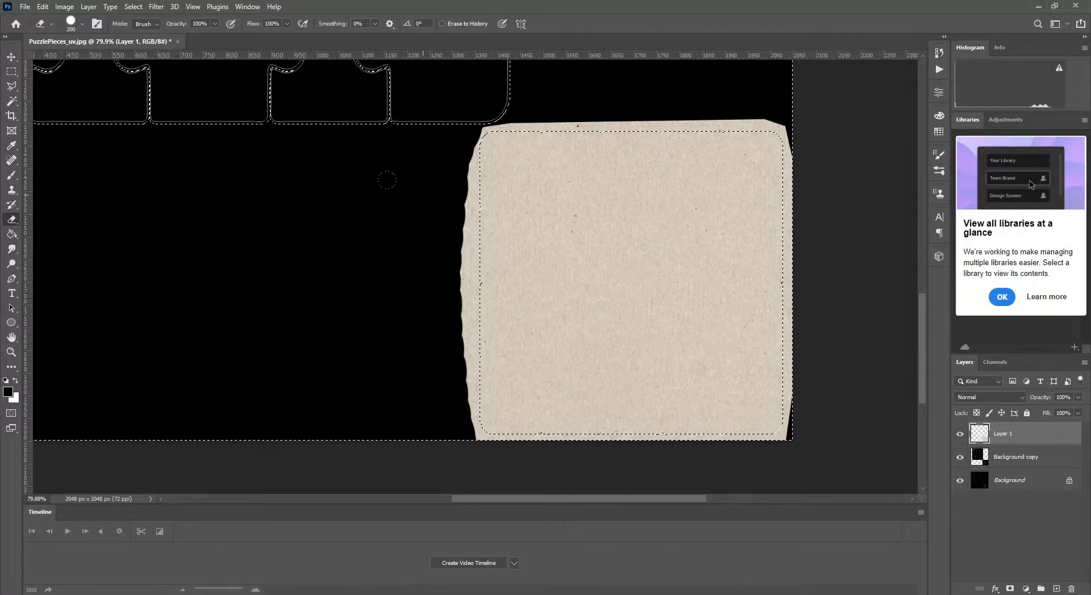
left_click_drag(387, 180, 387, 288)
scroll(540, 211, "up", 3, "alt")
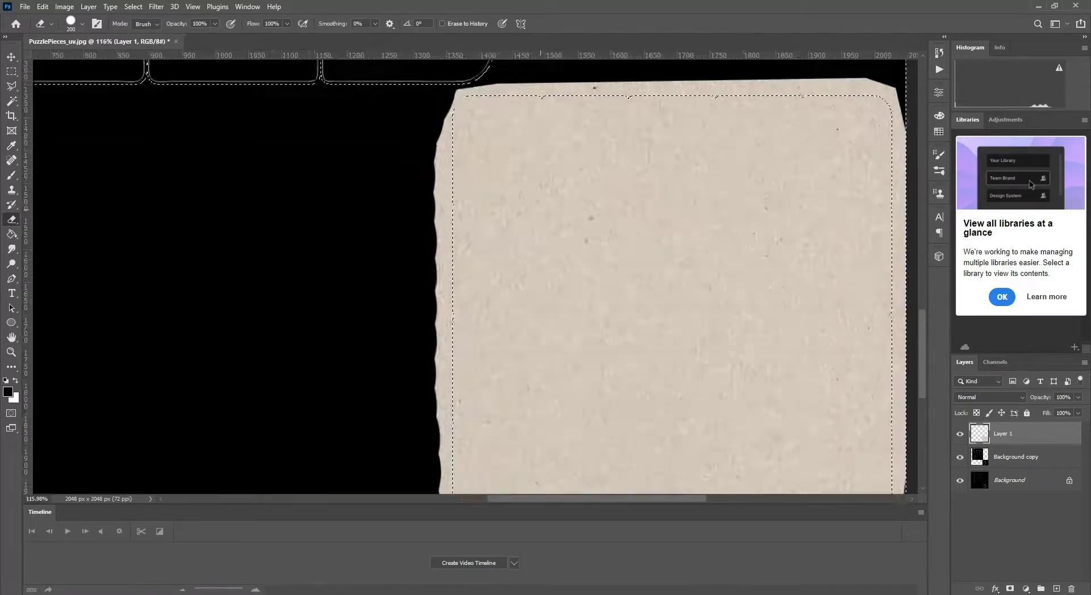
key("l")
key("ctrl+d")
left_click_drag(442, 151, 324, 250)
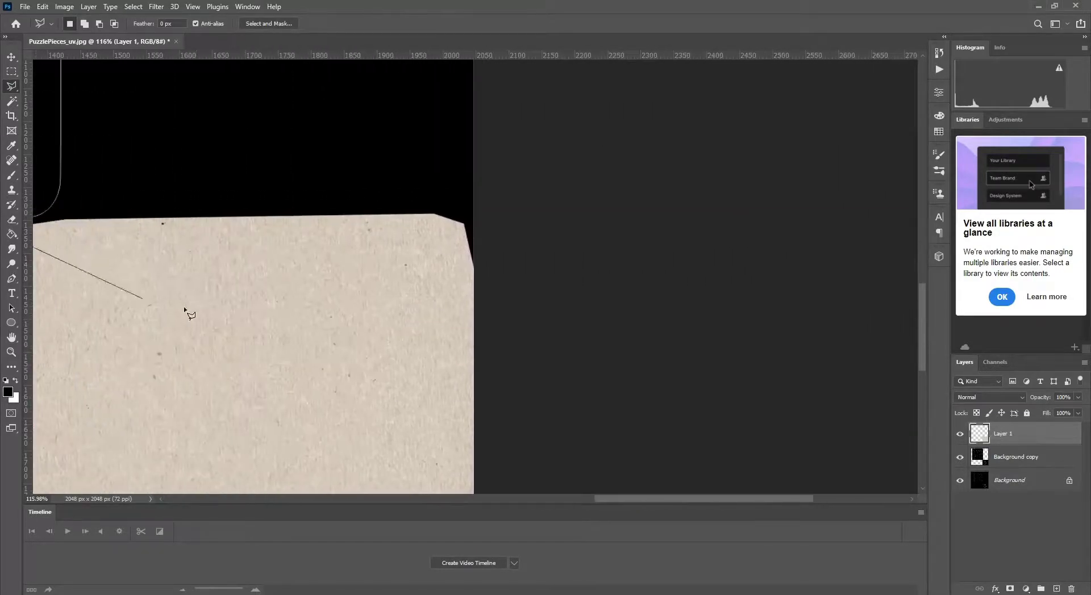
left_click(196, 296)
left_click(8, 56)
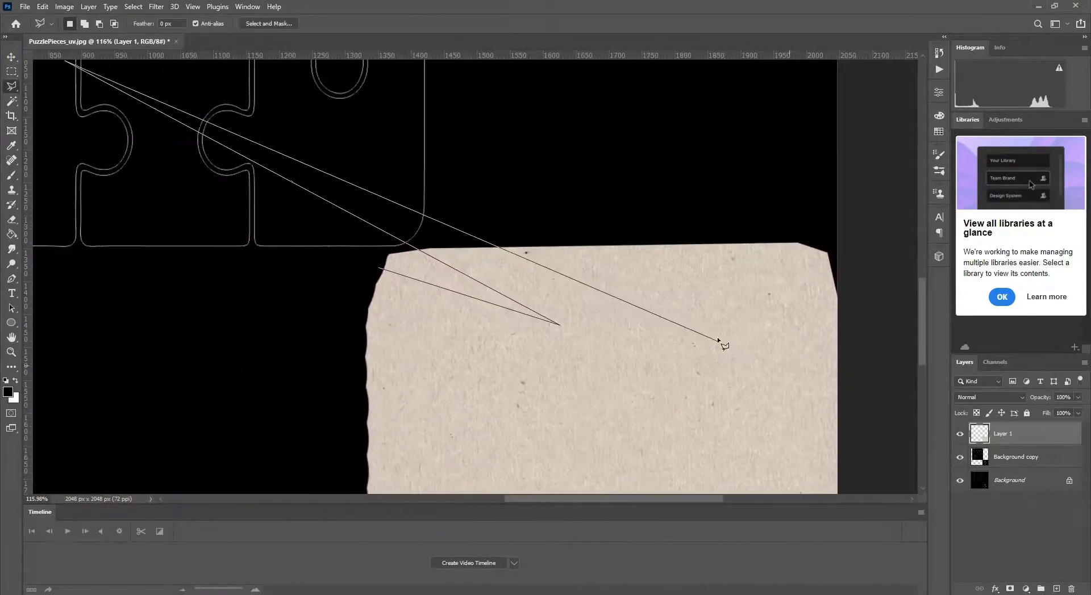
double_click(609, 311)
double_click(609, 311)
- Lower Layer 1's opacity to 84% and clear the stray lasso selection
left_click(1078, 397)
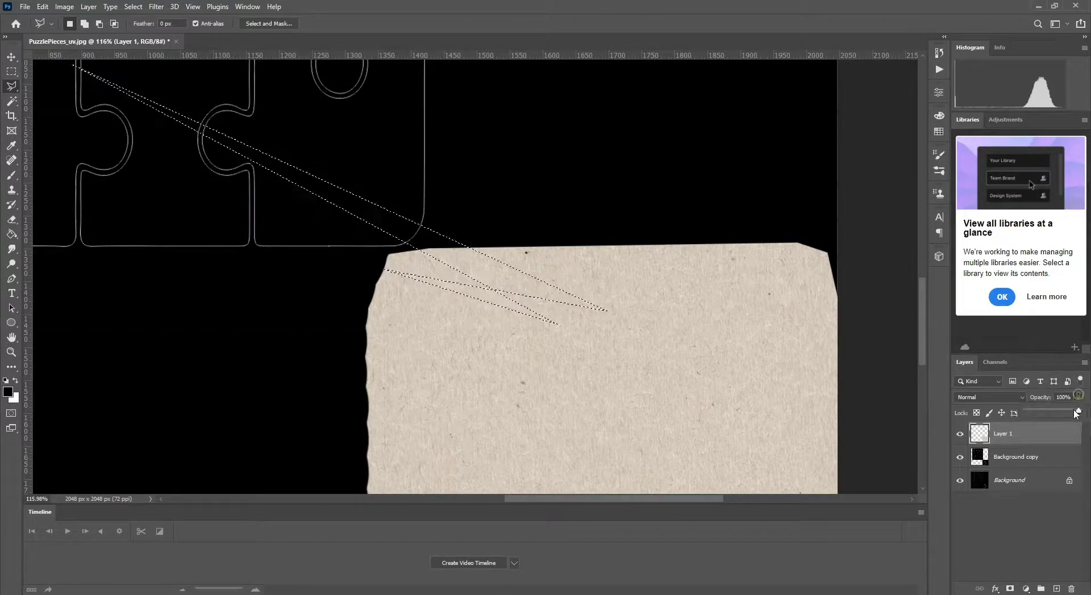
left_click_drag(1078, 410, 1071, 412)
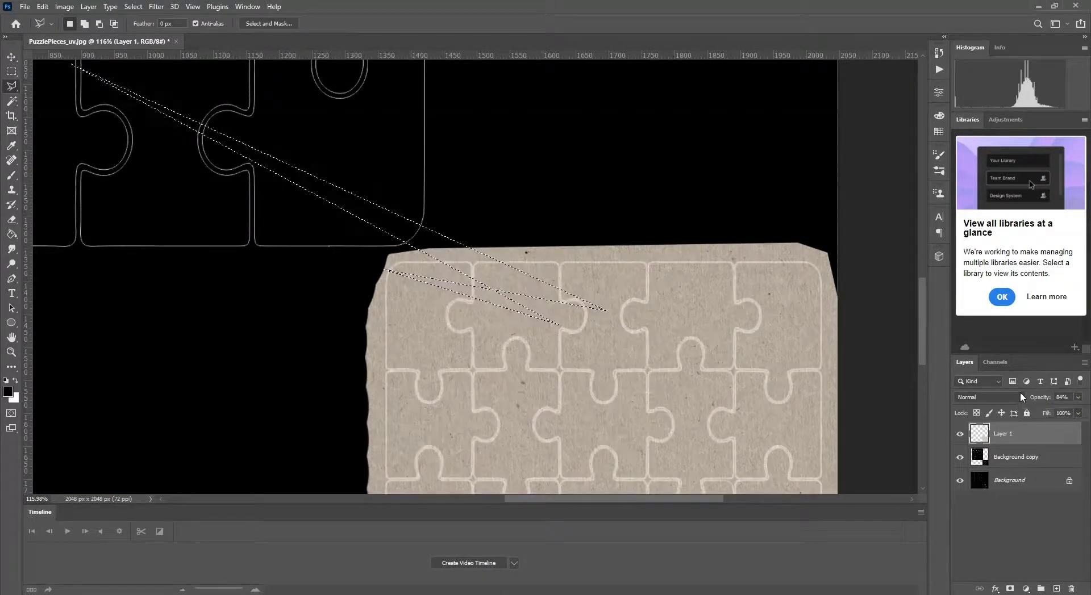
key("ctrl+d")
- Outline the cardboard margin above and to the right of the smaller puzzle with the Polygonal Lasso, delete it, and deselect
scroll(474, 290, "up", 5, "alt")
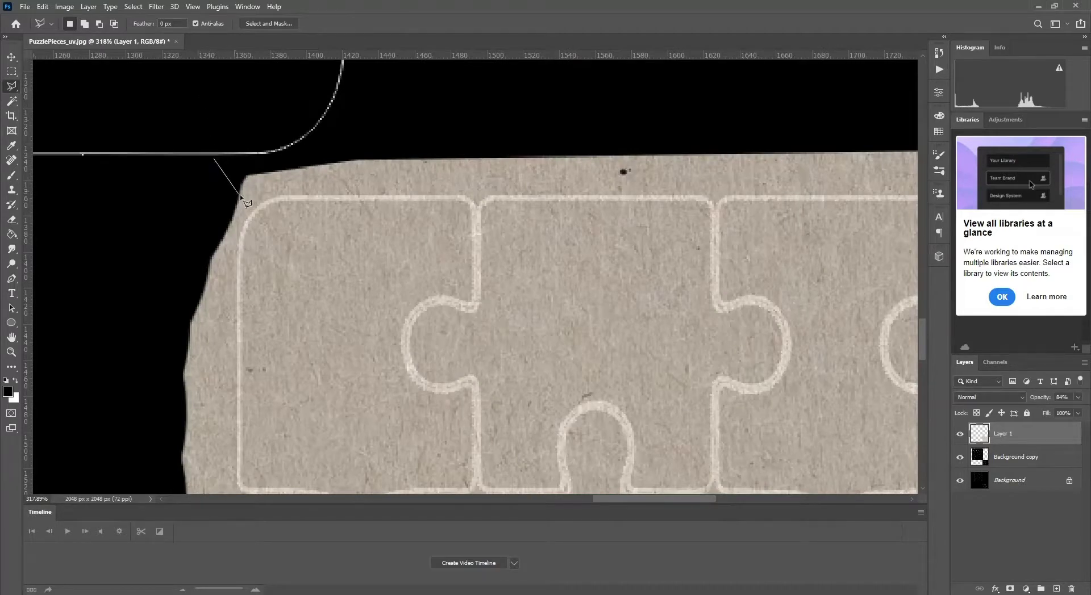
left_click(273, 190)
left_click(341, 185)
left_click(710, 189)
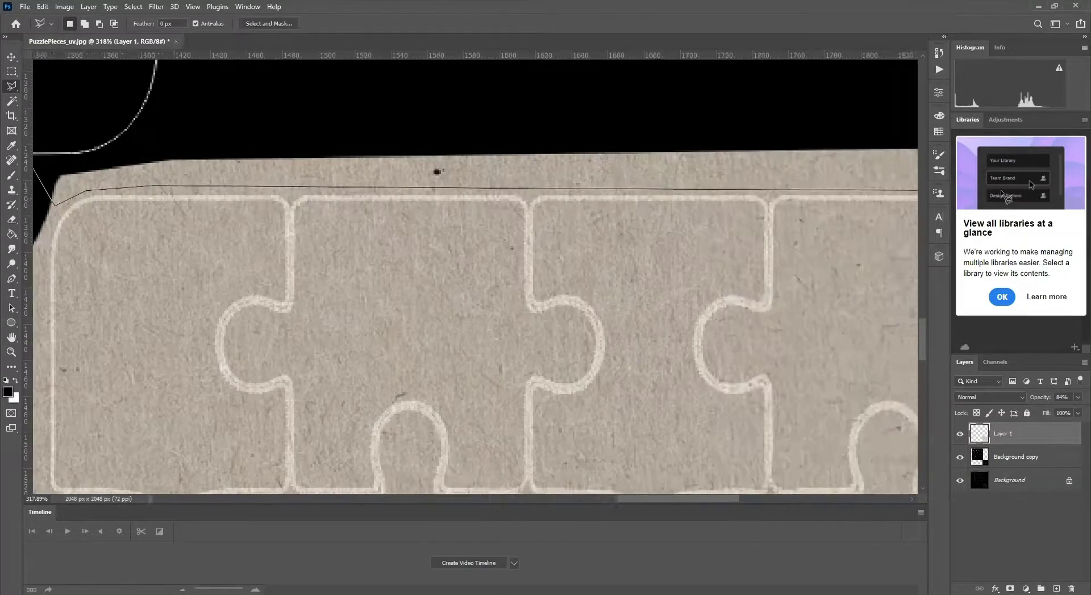
scroll(756, 198, "right", 3, "ctrl")
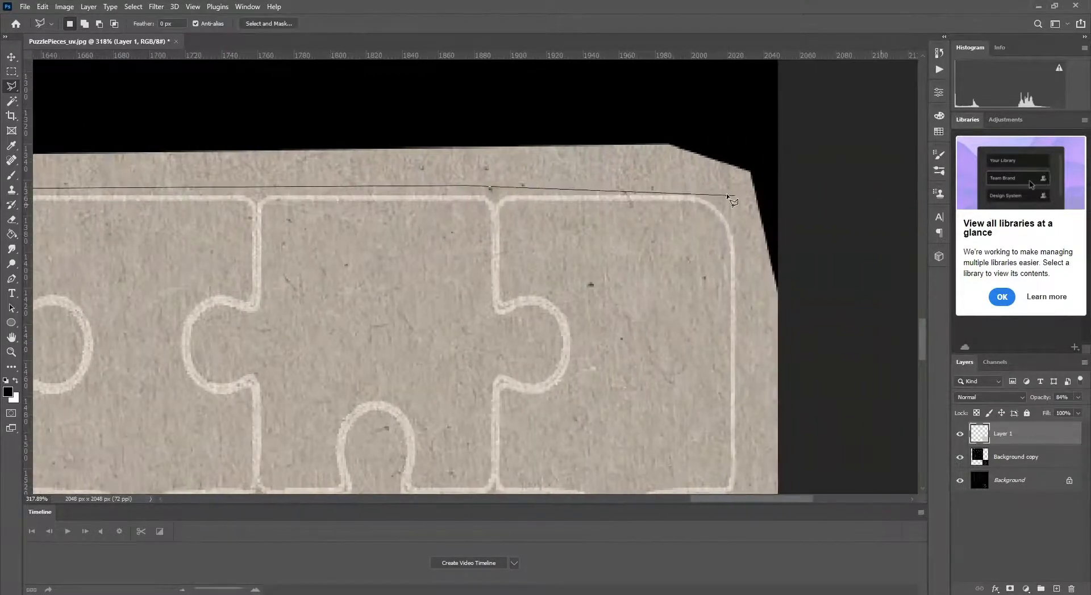
left_click(704, 189)
left_click(728, 201)
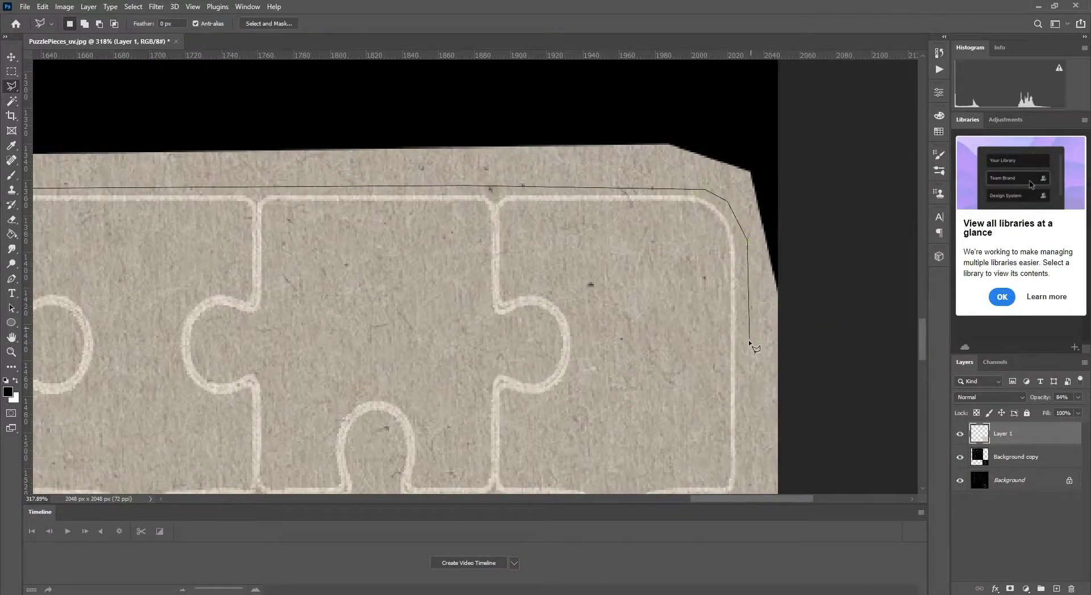
scroll(746, 349, "down", 15)
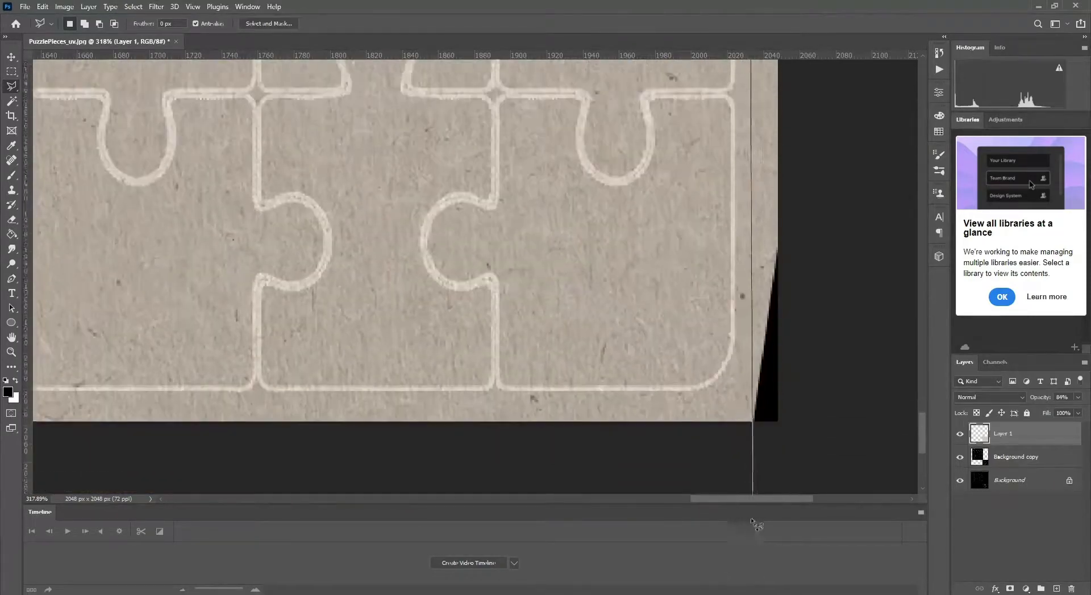
left_click(743, 335)
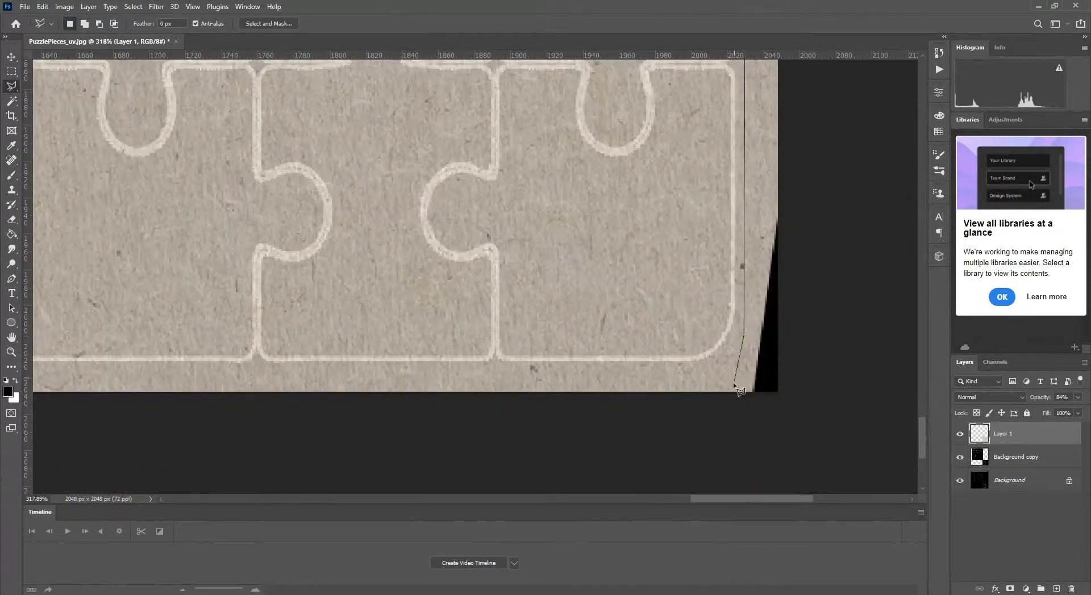
left_click(705, 370)
left_click(675, 371)
left_click(661, 405)
left_click(772, 436)
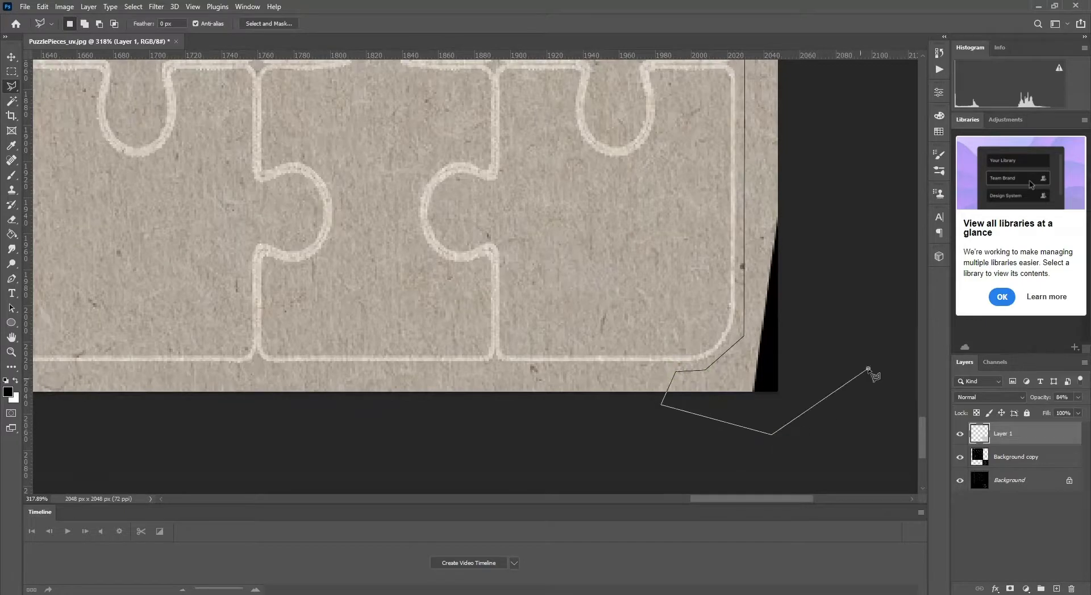
left_click(869, 370)
scroll(819, 61, "up", 8)
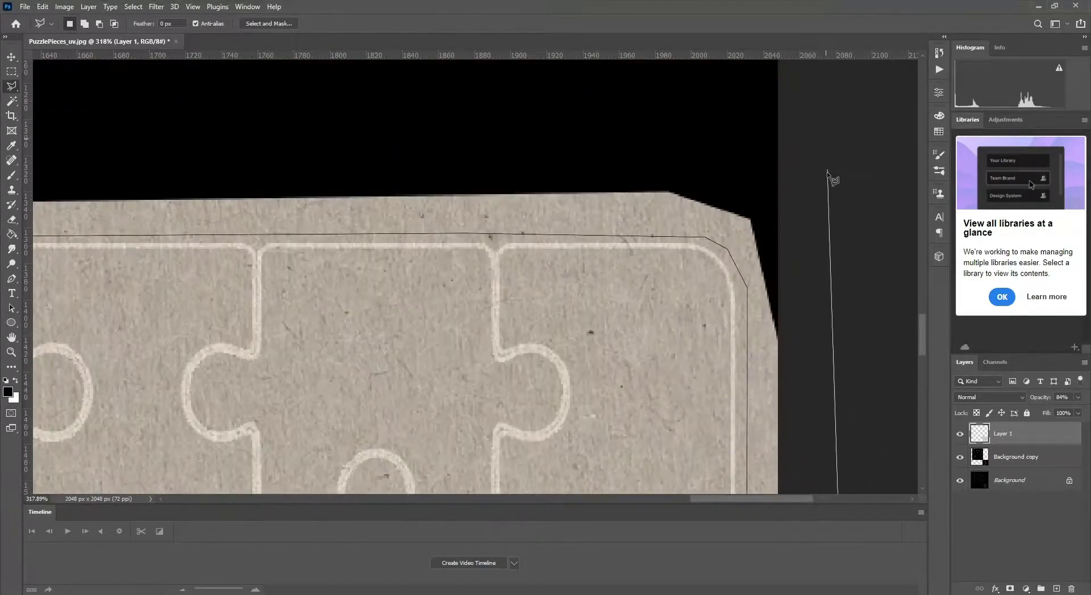
left_click(339, 168)
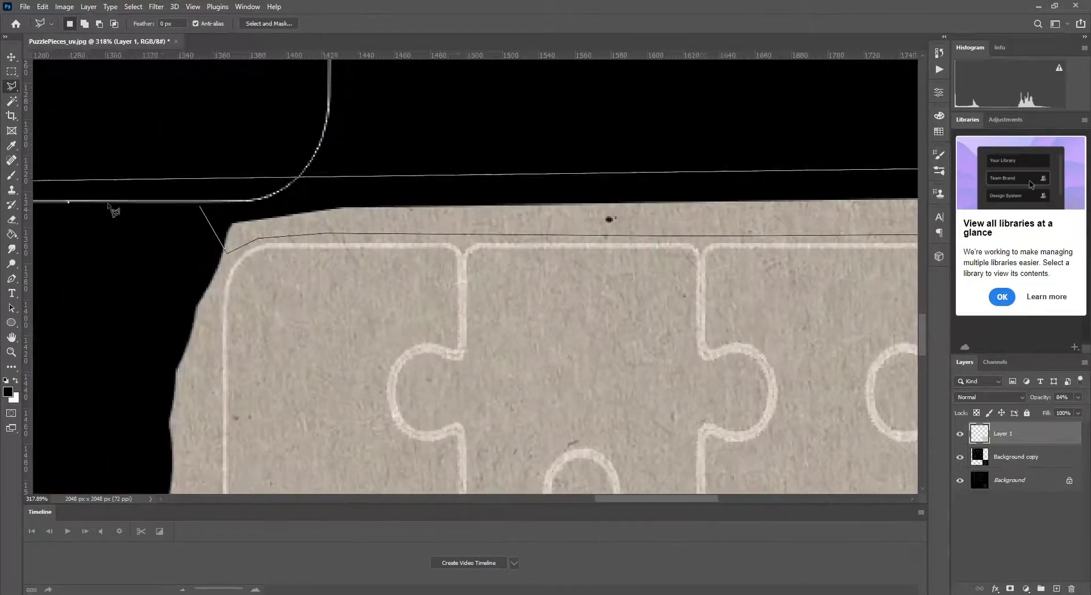
left_click(203, 213)
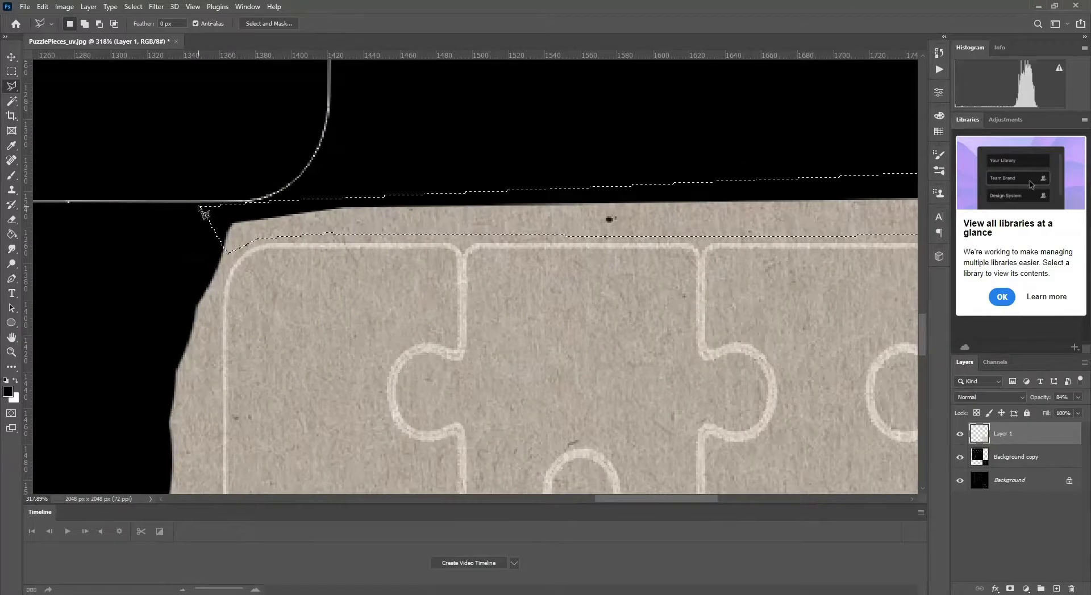
key("Delete")
key("ctrl+d")
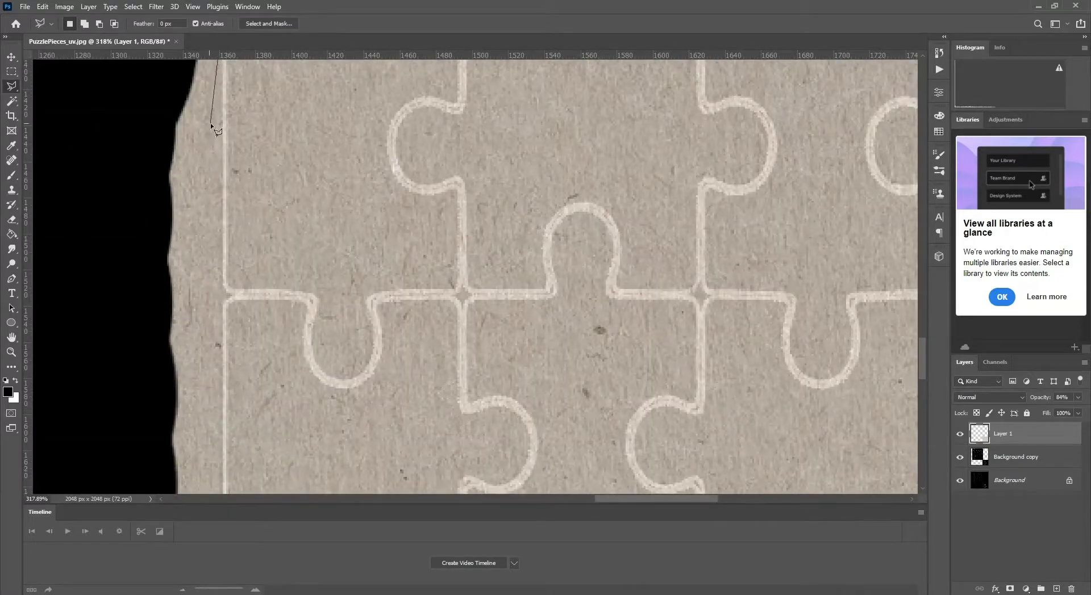
- Outline the excess cardboard along the smaller puzzle's left and bottom edges with the Polygonal Lasso and clear it
left_click(213, 294)
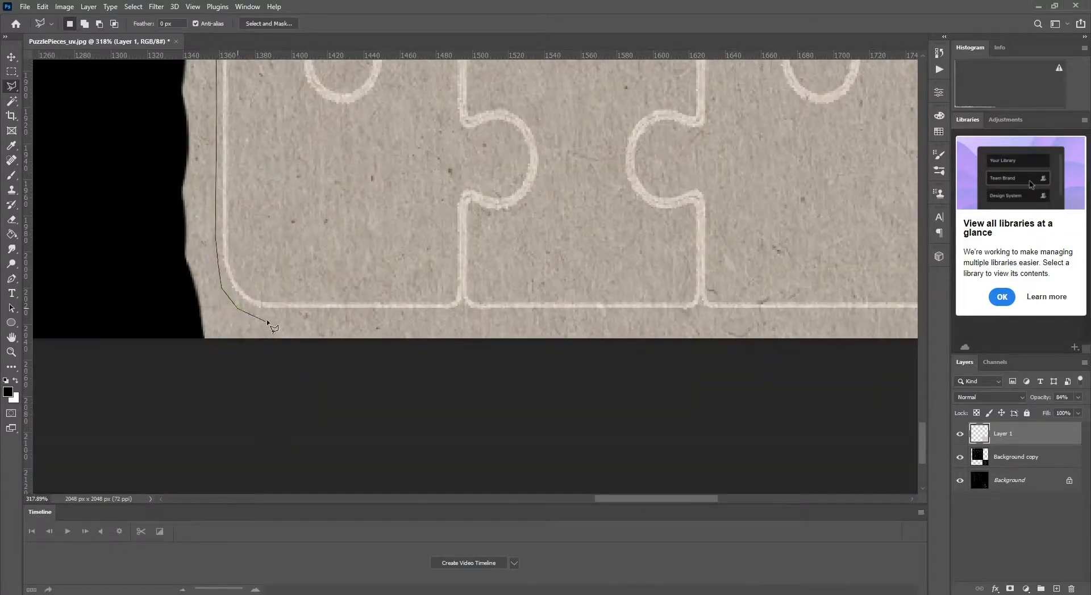
left_click(267, 317)
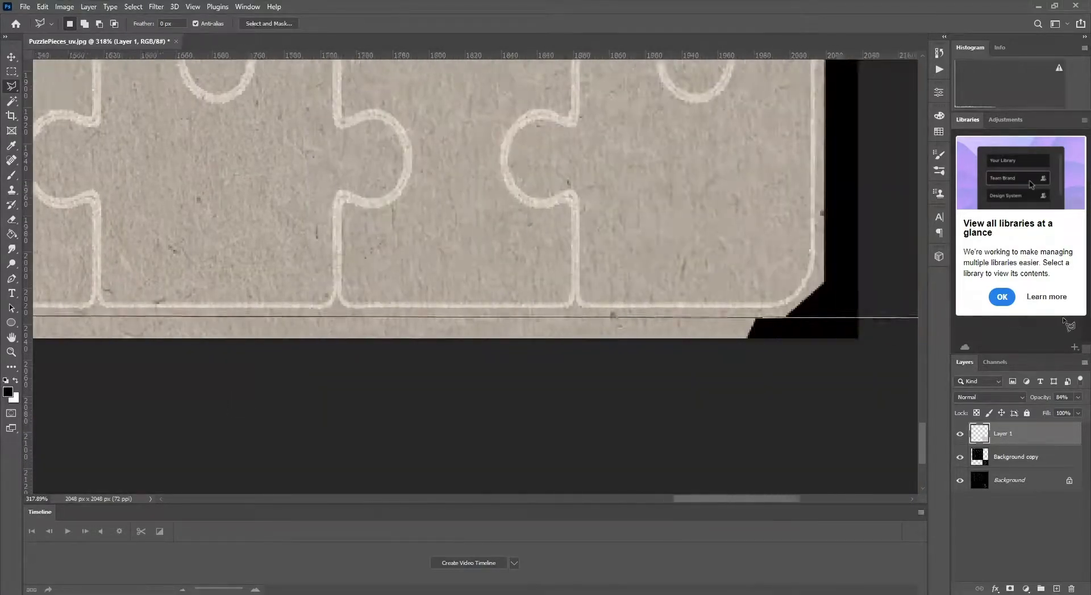
left_click(701, 397)
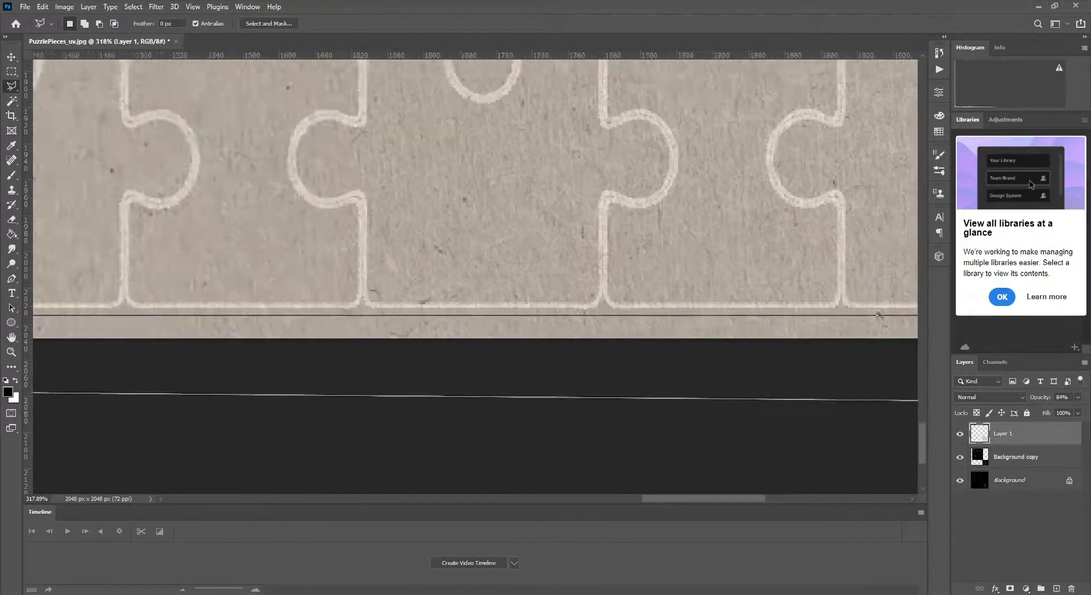
left_click(127, 401)
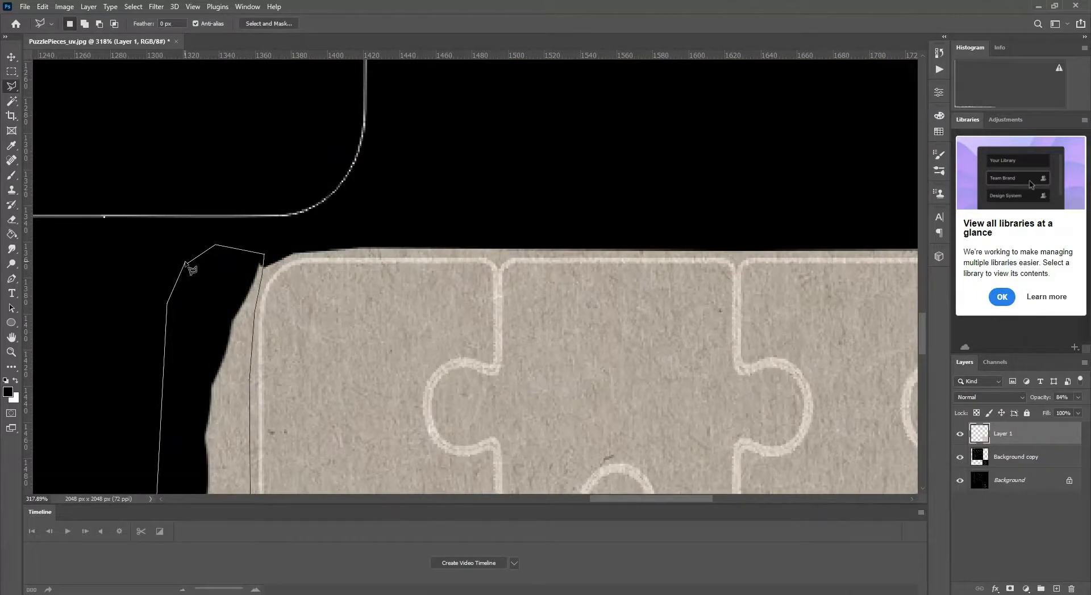
left_click(186, 264)
key("alt+BackSpace")
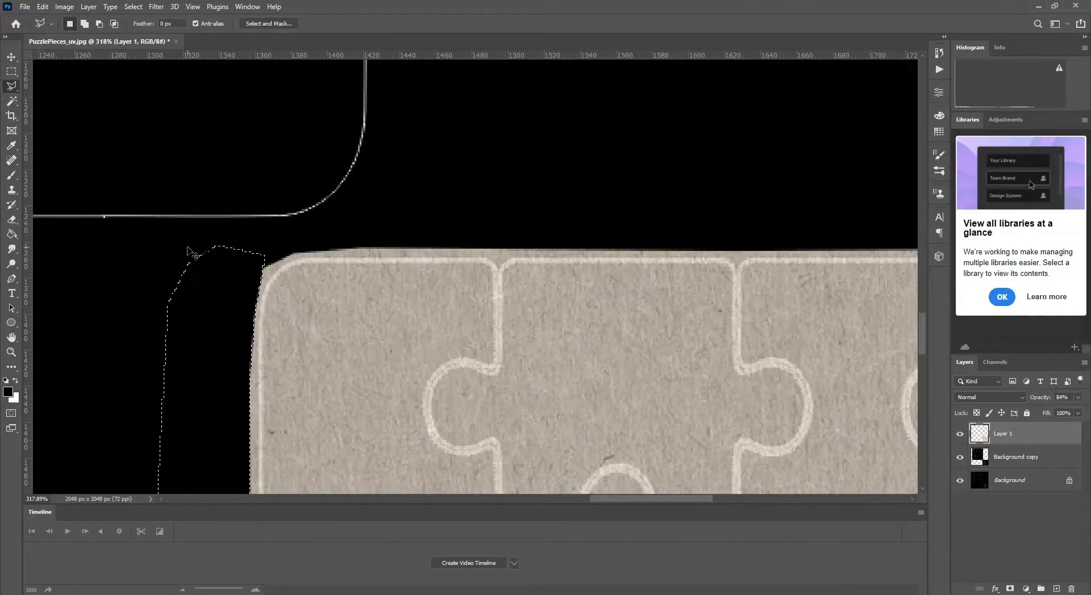
- Restore Layer 1 to 100% opacity
scroll(228, 270, "down", 10, "alt")
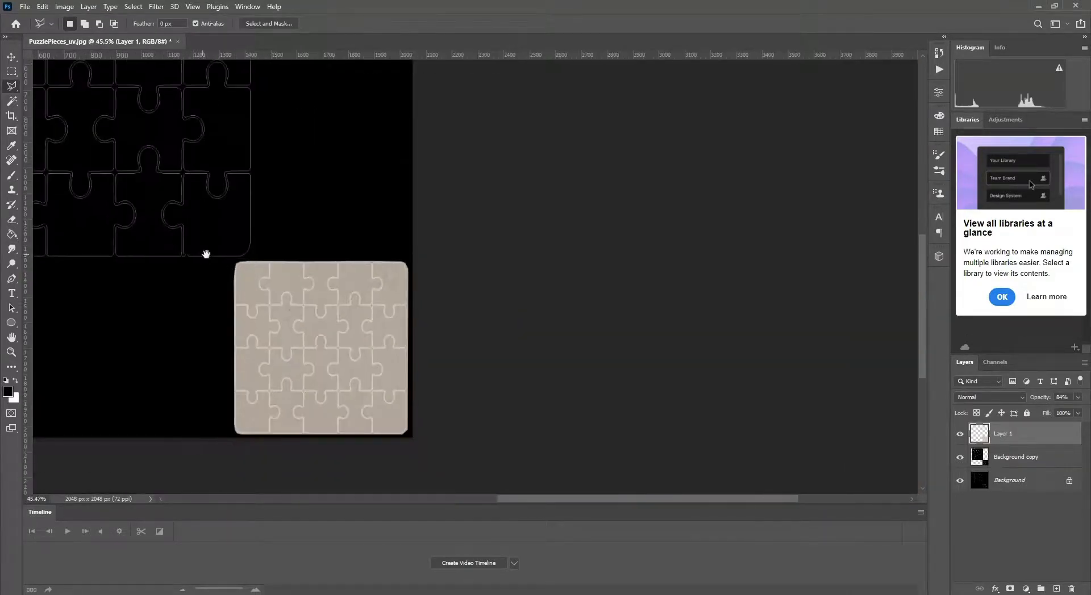
left_click_drag(223, 258, 528, 288)
scroll(533, 293, "down", 1, "alt")
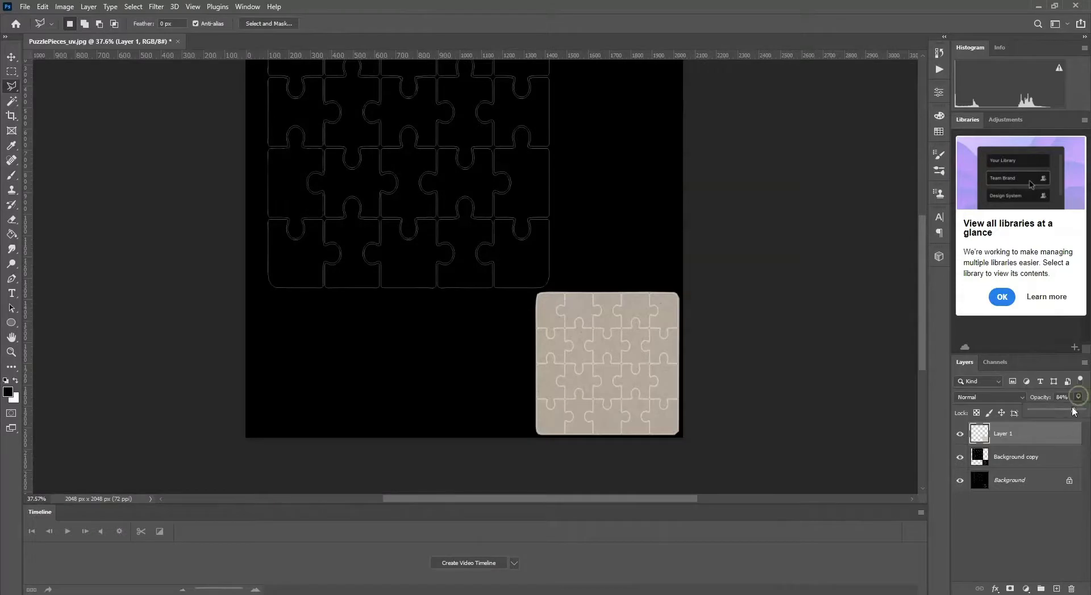
left_click_drag(1075, 411, 1086, 410)
- Place the family photo in the document and scale it up to cover the larger puzzle
key("v")
scroll(608, 363, "down", 3, "alt")
mouse_move(432, 227)
left_mouse_down()
mouse_move(452, 279)
mouse_move(425, 245)
left_mouse_up()
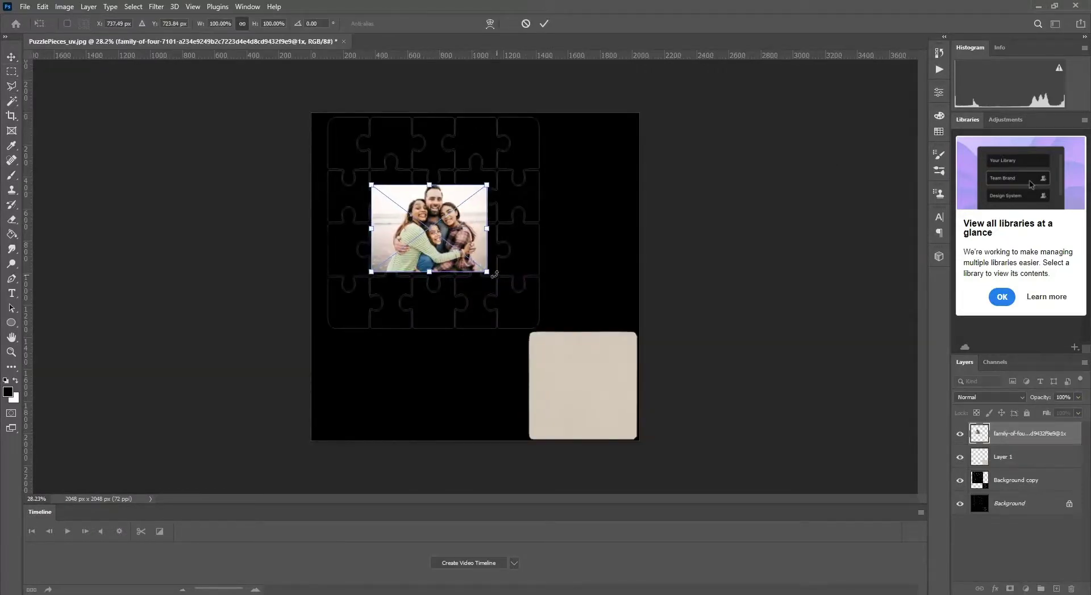
left_click_drag(486, 271, 563, 339)
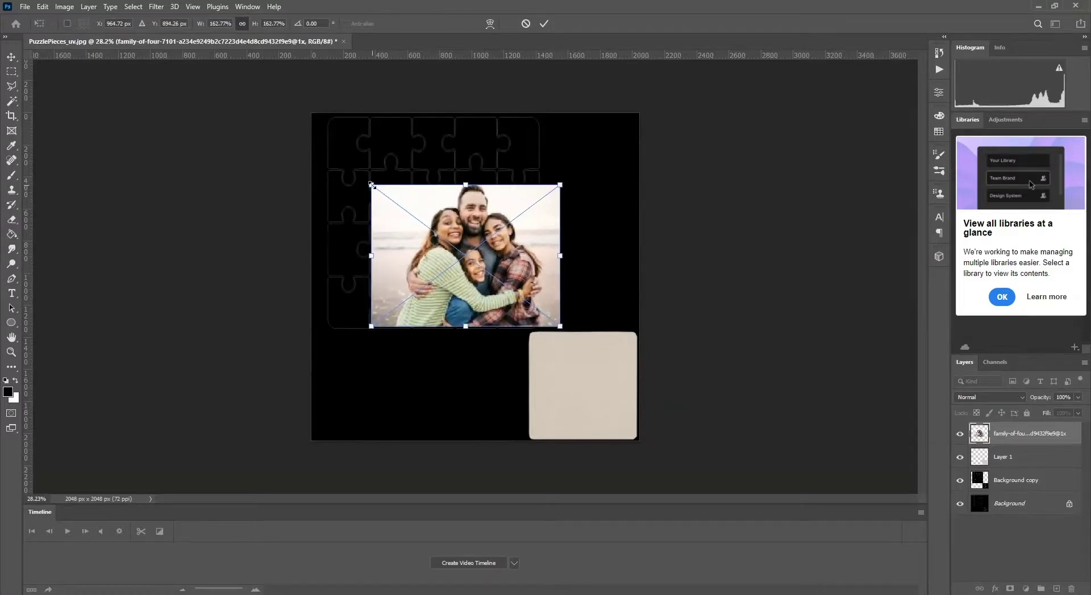
left_click_drag(372, 186, 294, 89)
left_click_drag(560, 327, 567, 332)
key("Return")
- Load the Background copy layer's puzzle shapes as a selection and try to delete the photo outside the pieces
scroll(266, 277, "up", 2, "alt")
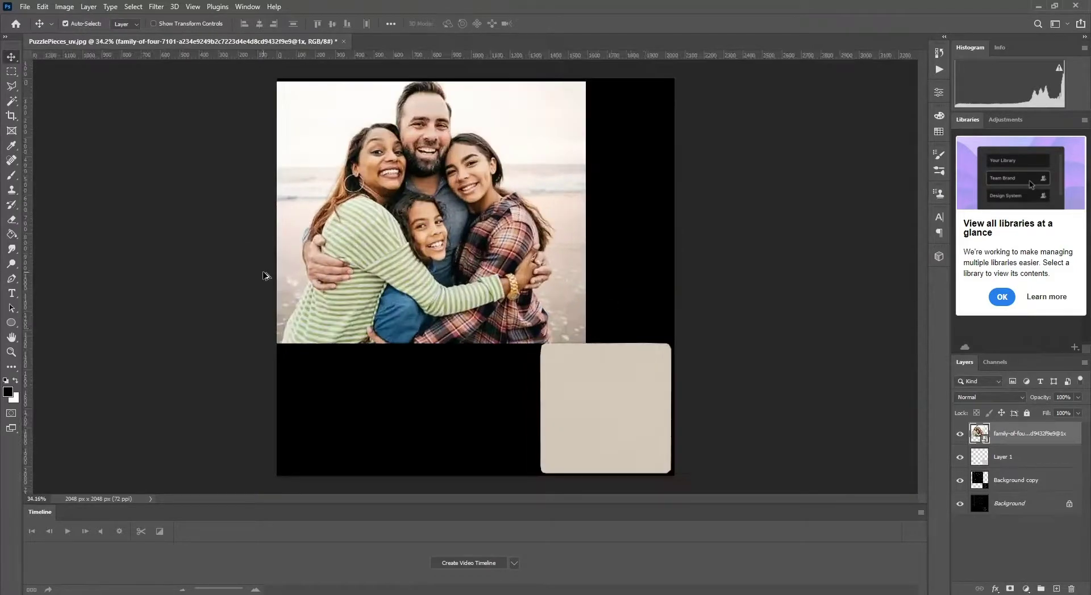
scroll(632, 336, "up", 2, "alt")
scroll(632, 335, "up", 1)
left_click(978, 482, "ctrl")
key("Delete")
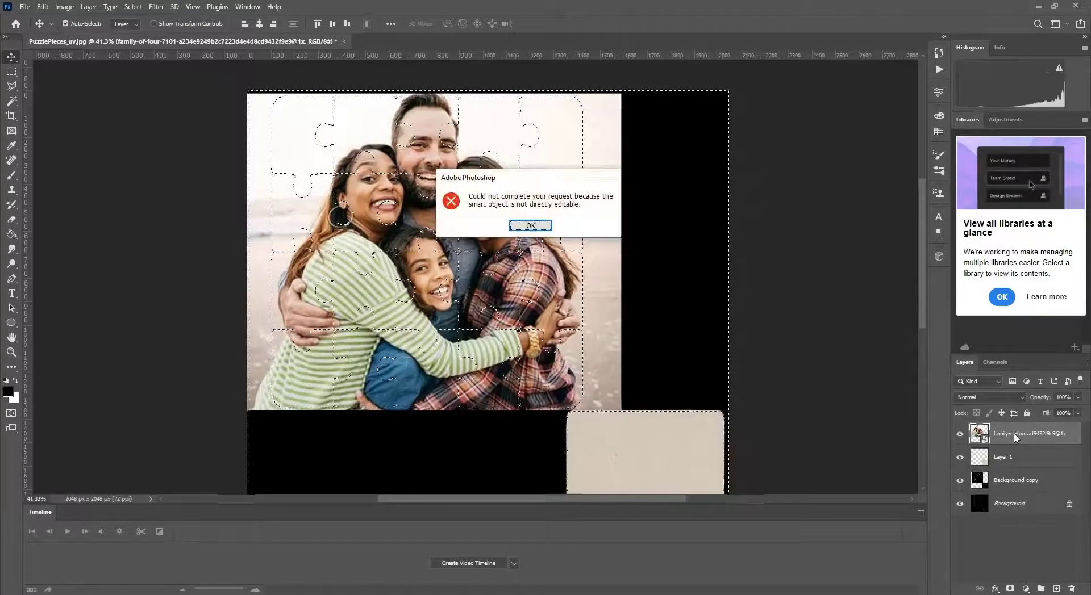
key("Return")
- Rasterize the family photo layer, delete the photo outside the puzzle pieces, and deselect
right_click(1007, 434)
left_click(889, 315)
key("Delete")
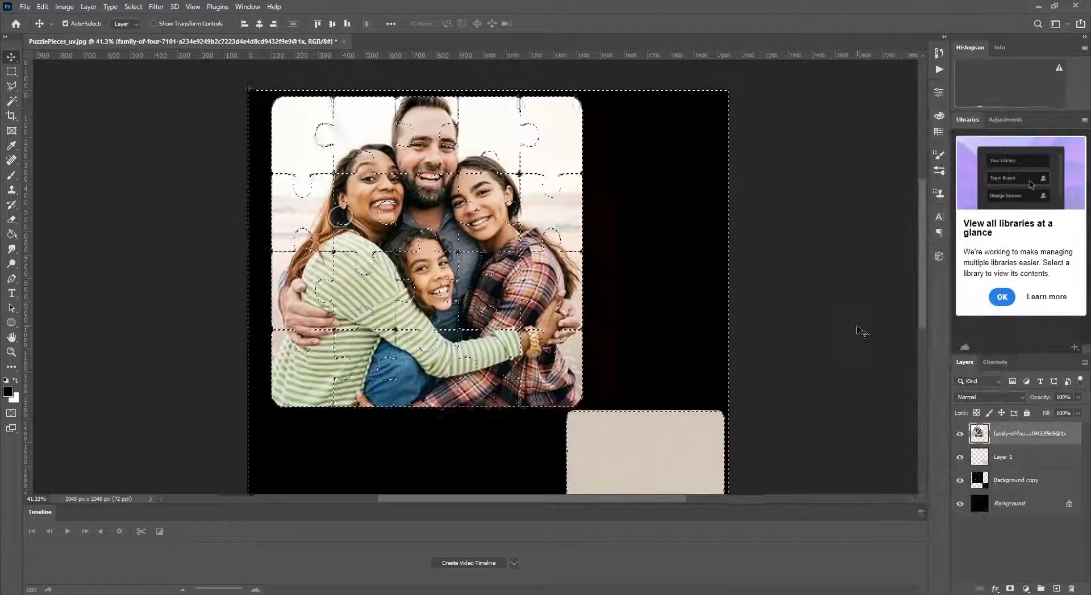
key("ctrl+d")
- Save the document in Photoshop format as PuzzlePieces_uv.psd in the Puzzles folder
scroll(205, 273, "down", 3, "alt")
left_click(25, 7)
left_click(45, 144)
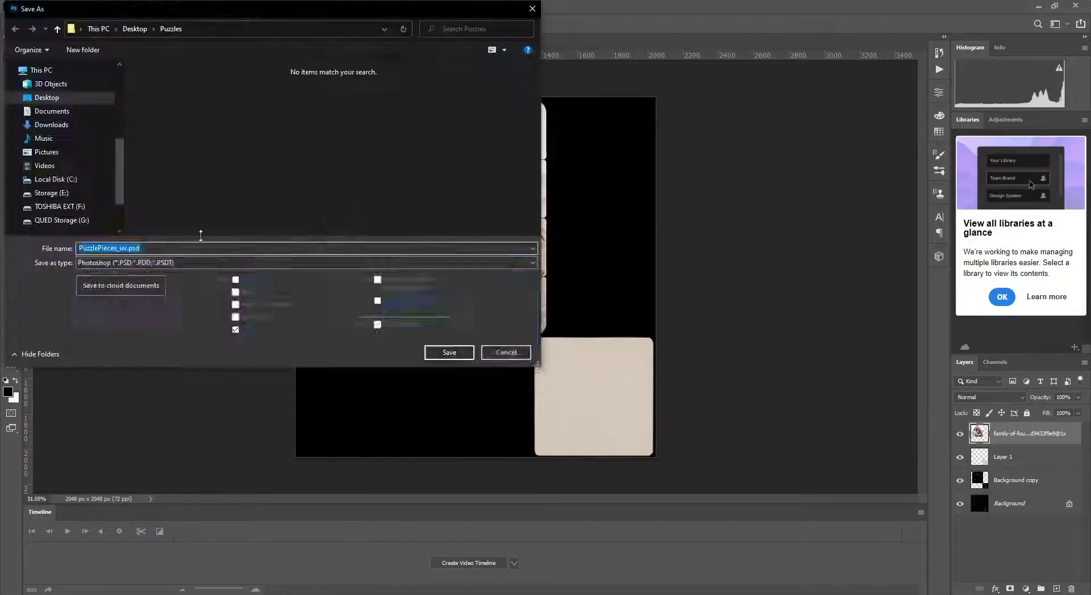
left_click(193, 263)
left_click(106, 275)
left_click(458, 351)
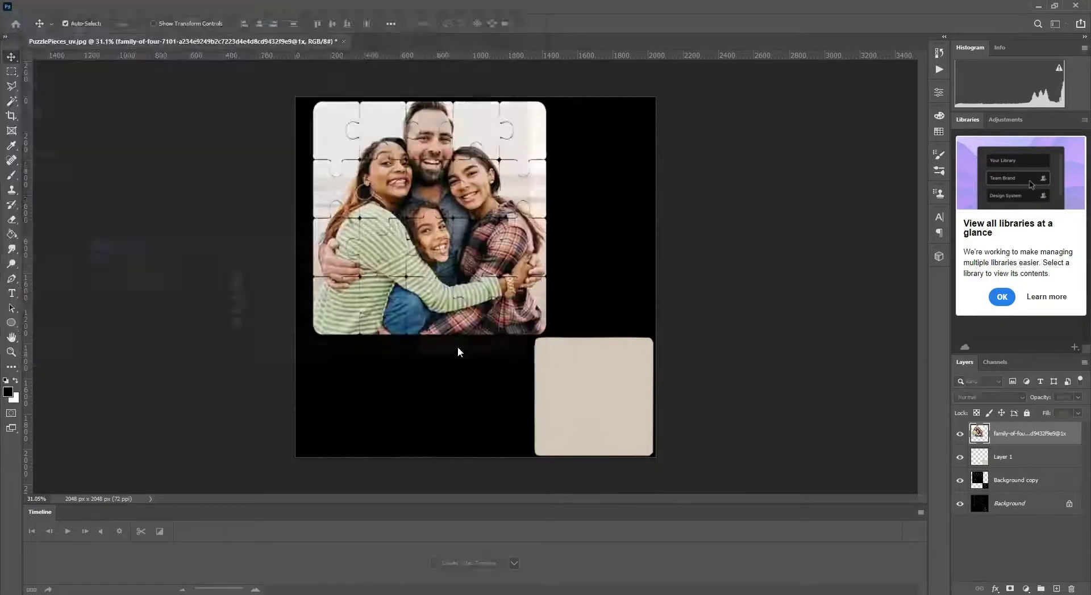
- Save a JPEG copy of the finished puzzle texture in the Puzzles folder
left_click(25, 7)
left_click(43, 145)
left_click(122, 269)
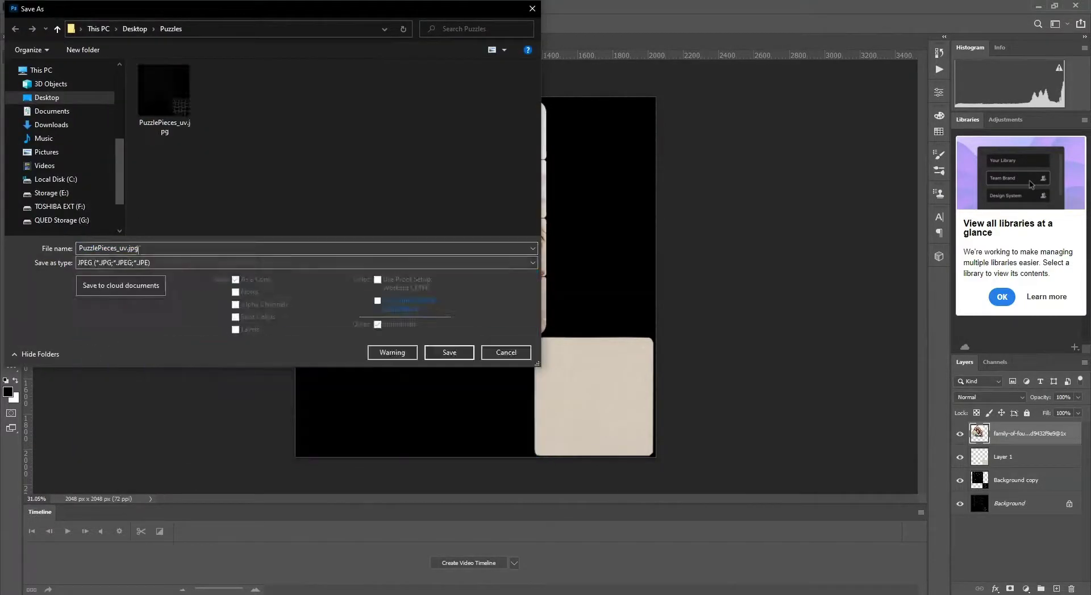
type("re")
key("Return")
key("Return")
- Switch to Maya, load PuzzlePieces_Texture.jpg from the Puzzles folder into the Puzzle_Color file texture, and display textures in the viewport
mouse_move(325, 594)
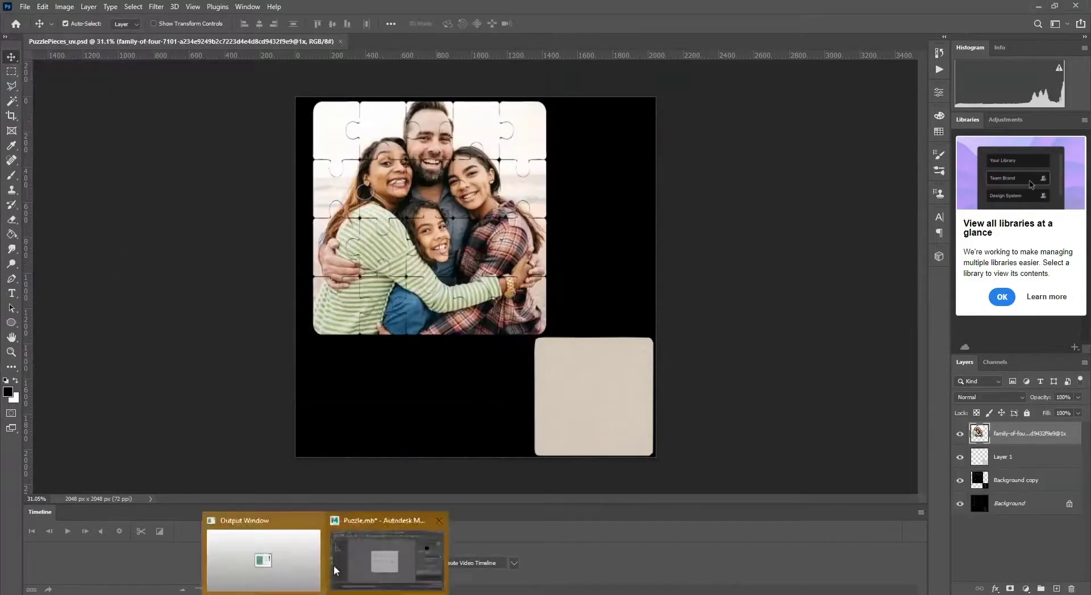
left_click(334, 572)
left_click(1057, 267)
left_click_drag(696, 101, 501, 71)
left_click(457, 128)
double_click(528, 164)
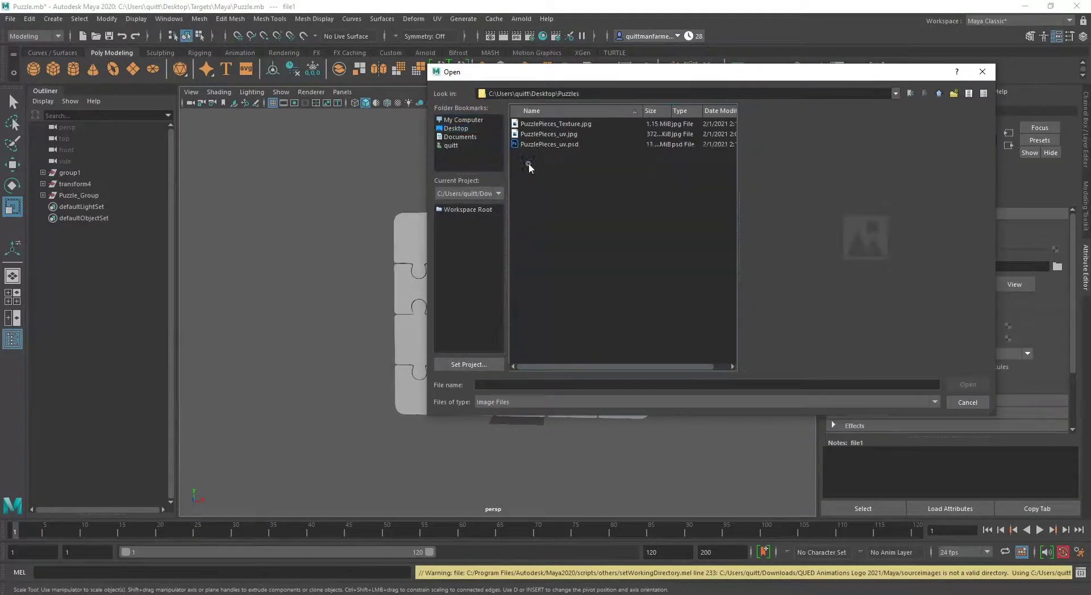
left_click(533, 125)
left_click(967, 385)
key("6")
- Open texture-centric UV linking and link file1 to the PuzzlePieces_uv set on the puzzle's top-left piece
left_click(645, 302)
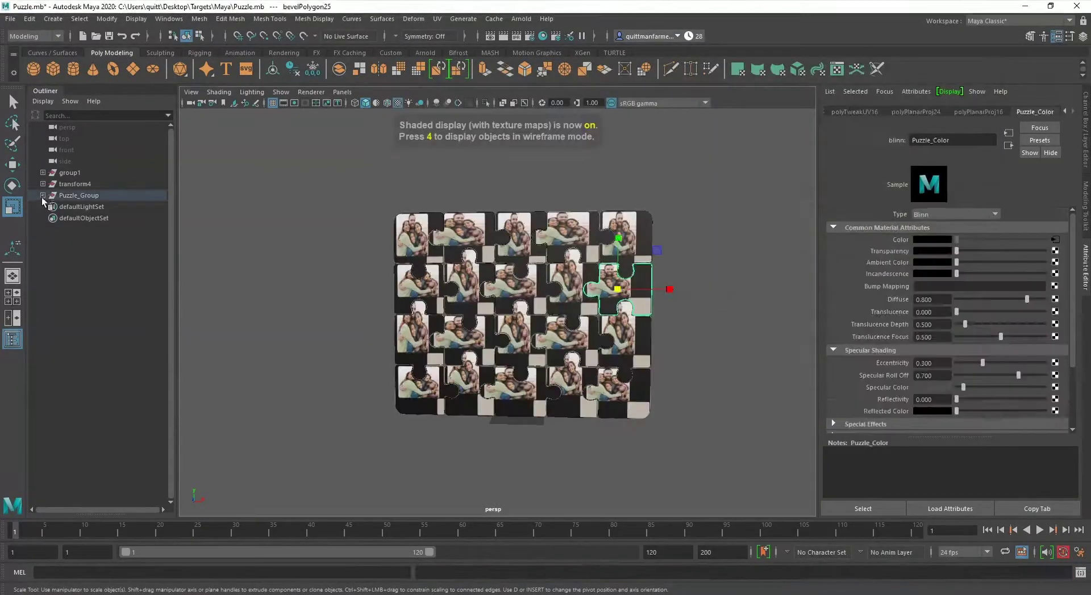
left_click(74, 195)
left_click(169, 19)
mouse_move(224, 105)
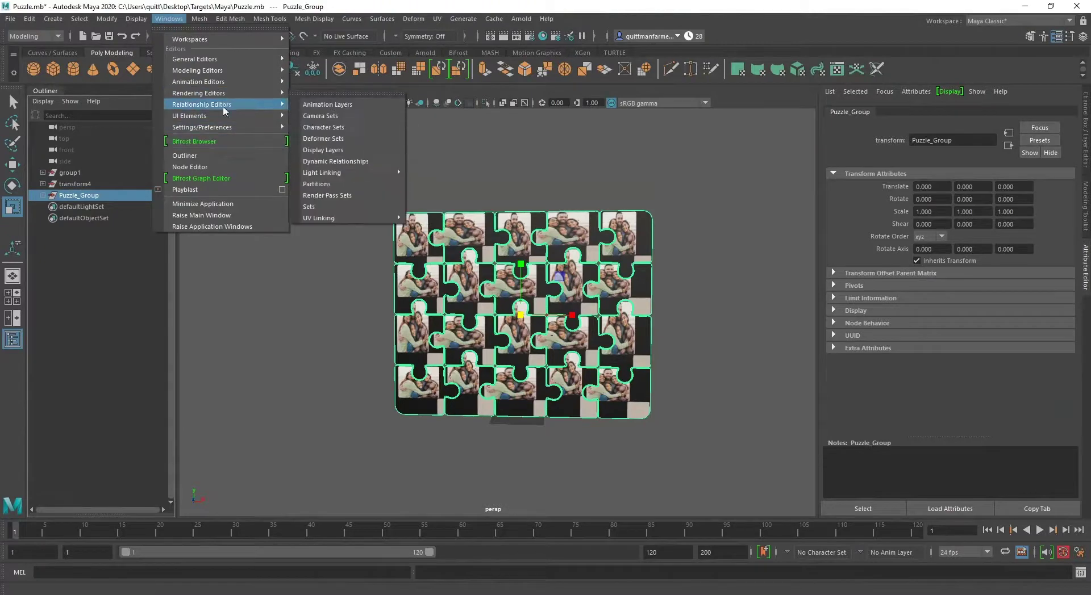
mouse_move(364, 214)
left_click(451, 224)
left_click(103, 406)
left_click(251, 406)
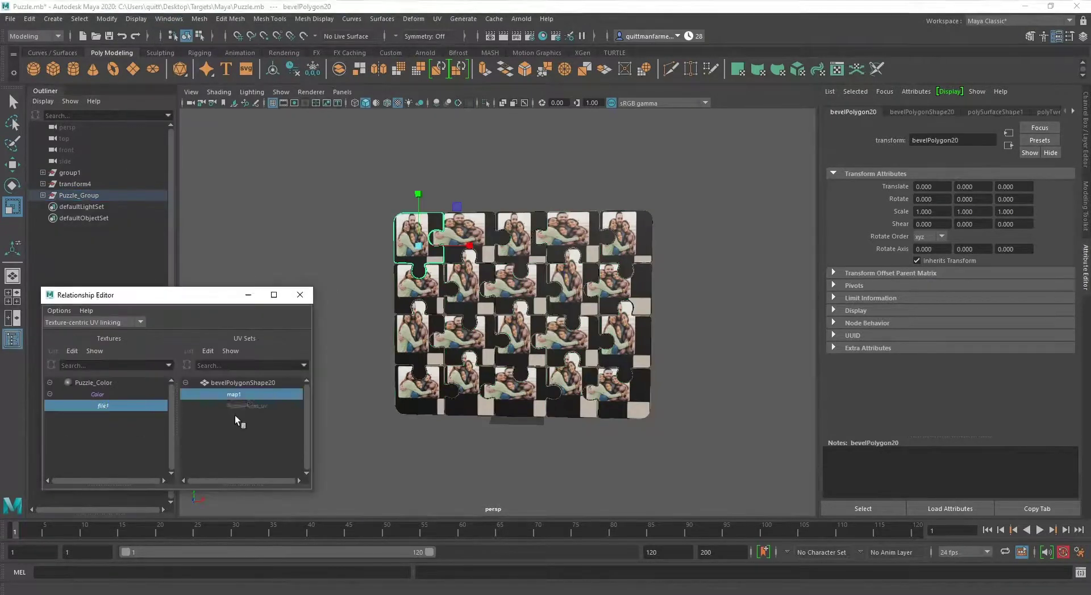
- Open the UV Editor and move its window clear of the puzzle and the Relationship Editor
scroll(430, 252, "up", 5)
left_click_drag(430, 251, 392, 297, "alt")
scroll(393, 297, "down", 6)
left_click(437, 19)
left_click(461, 41)
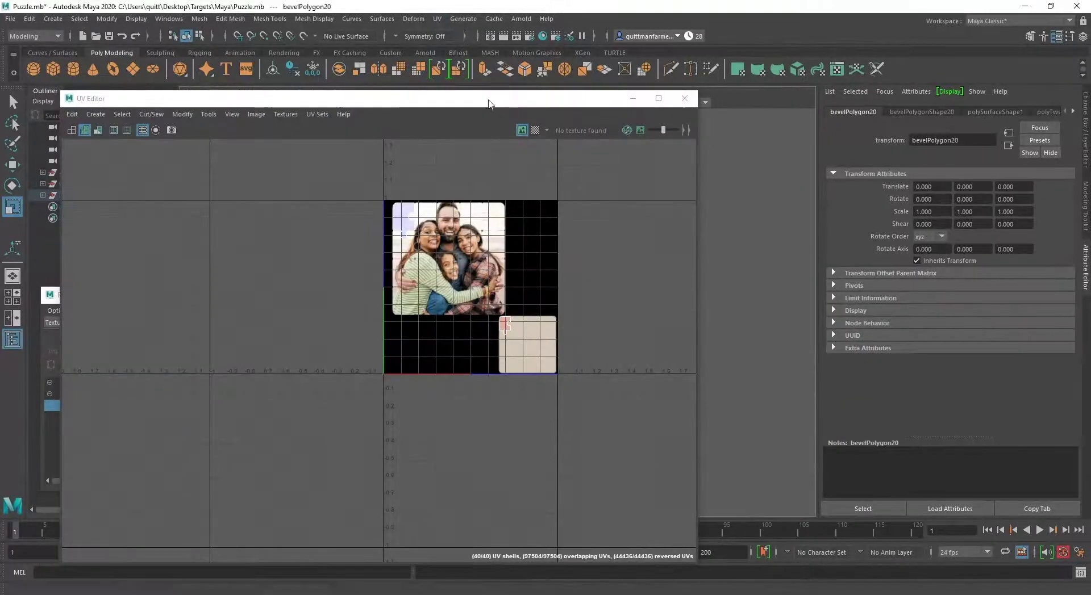
left_click_drag(488, 104, 775, 351)
- Link file1 to the PuzzlePieces_uv set on the second and third pieces of the top row
left_click(446, 240)
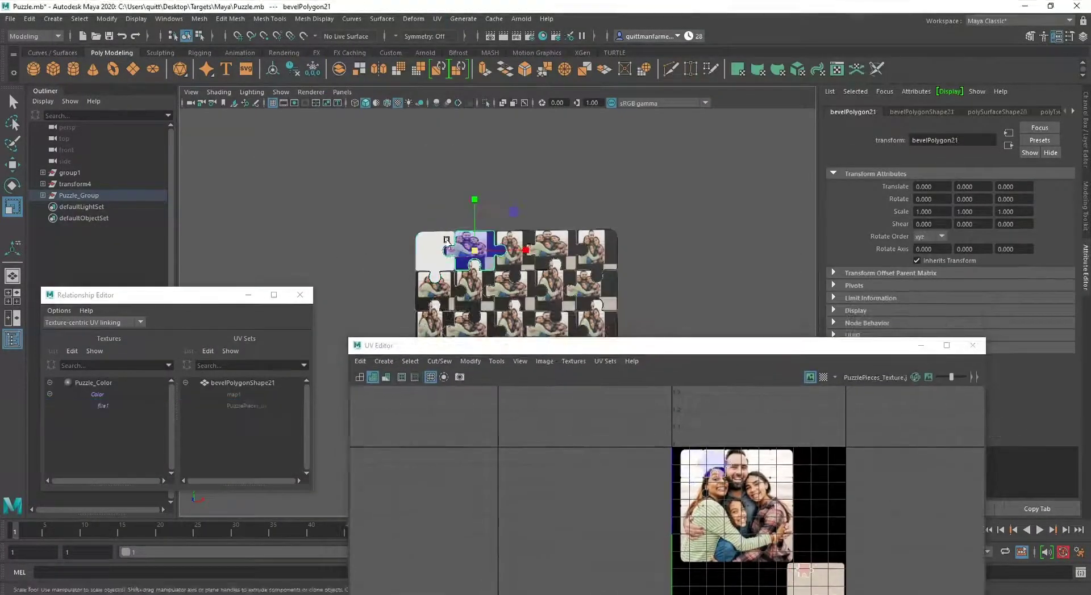
left_click(102, 406)
left_click(234, 394)
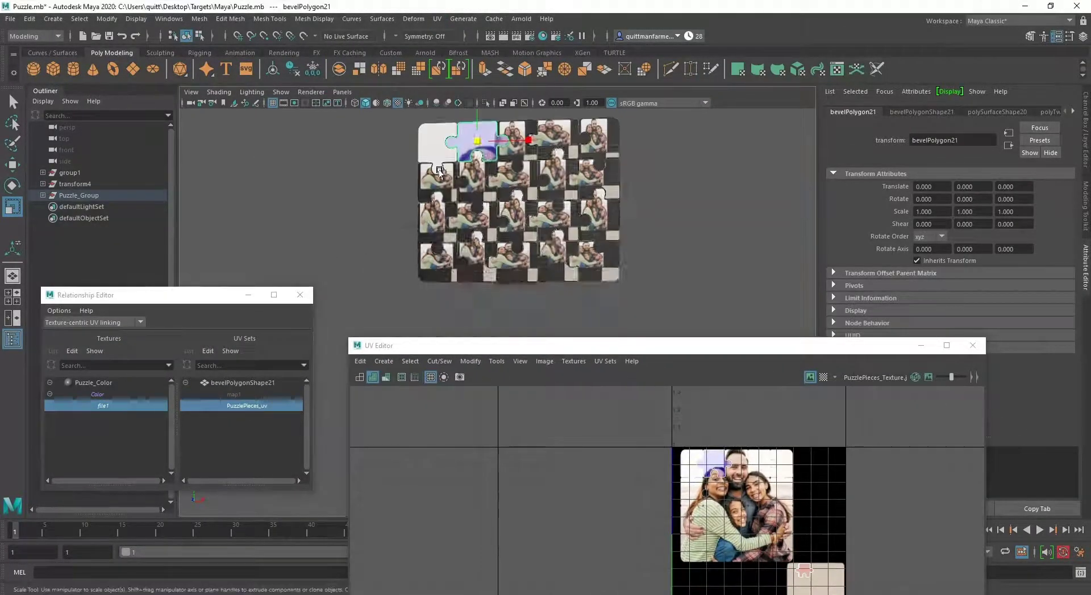
left_click(247, 407)
scroll(414, 227, "up", 3)
left_click(515, 142)
left_click(103, 406)
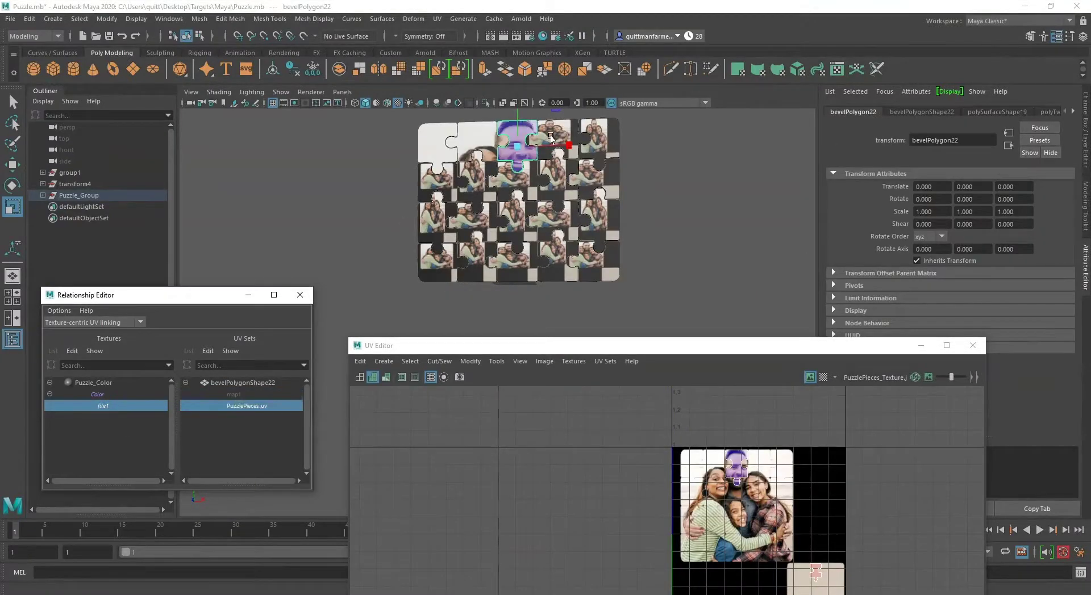
- Link file1 to the PuzzlePieces_uv set on the fourth and fifth pieces of the top row
key("q")
left_click(551, 138)
left_click(102, 406)
left_click(249, 407)
left_click(594, 142)
left_click(101, 406)
left_click(247, 406)
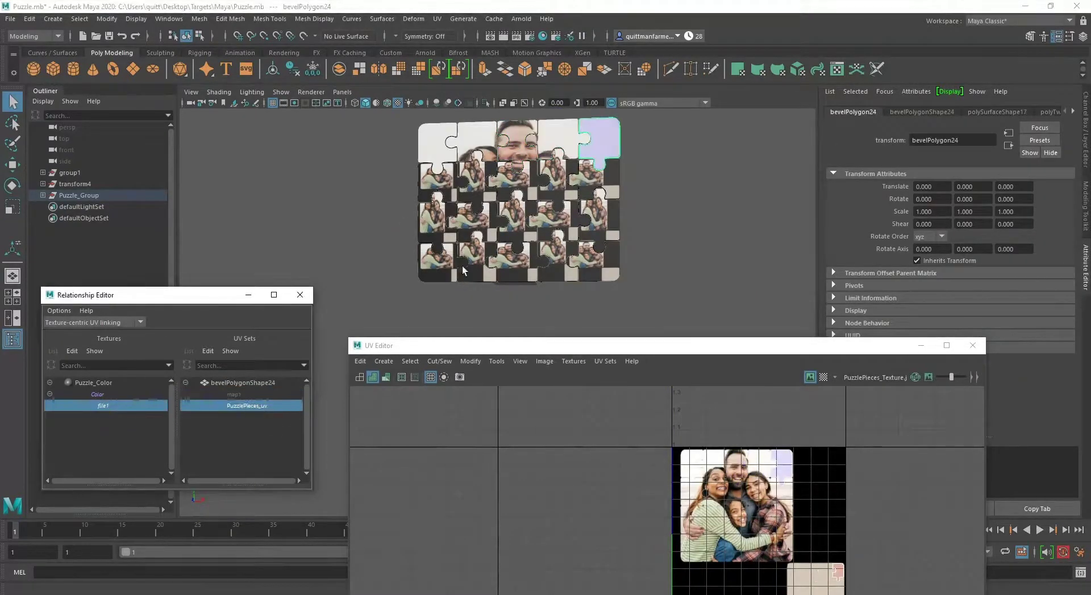
- Link file1 to the PuzzlePieces_uv set on the first two pieces of the second row
left_click(442, 183)
left_click(104, 405)
left_click(241, 406)
left_click(479, 180)
left_click(103, 406)
left_click(234, 405)
- Link file1 to the PuzzlePieces_uv set on the remaining pieces of the second row
left_click(523, 180)
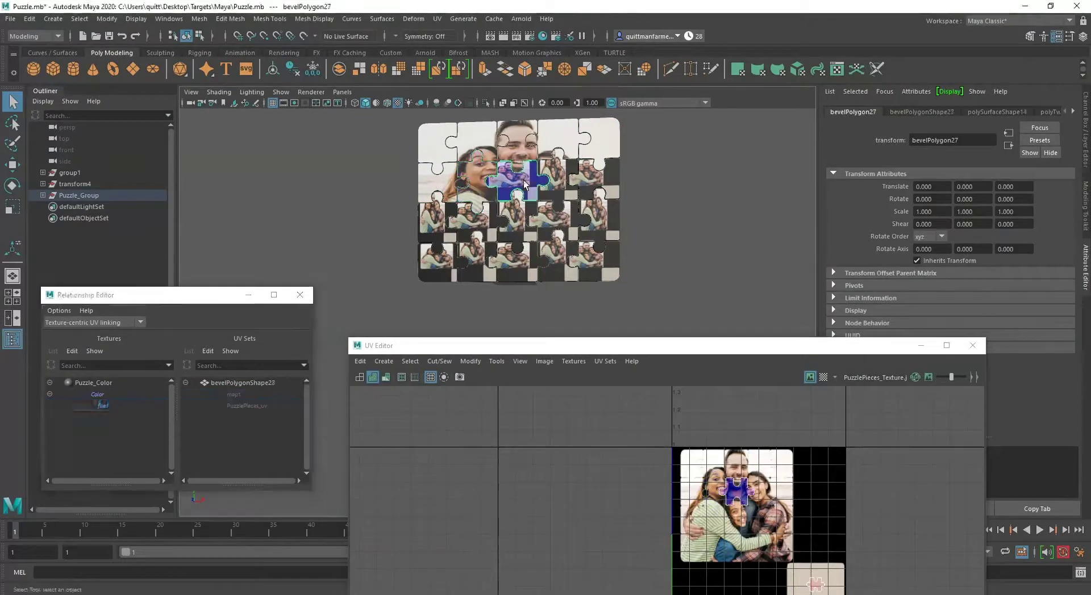
left_click(102, 405)
left_click(233, 405)
left_click(597, 179)
left_click(103, 406)
left_click(248, 406)
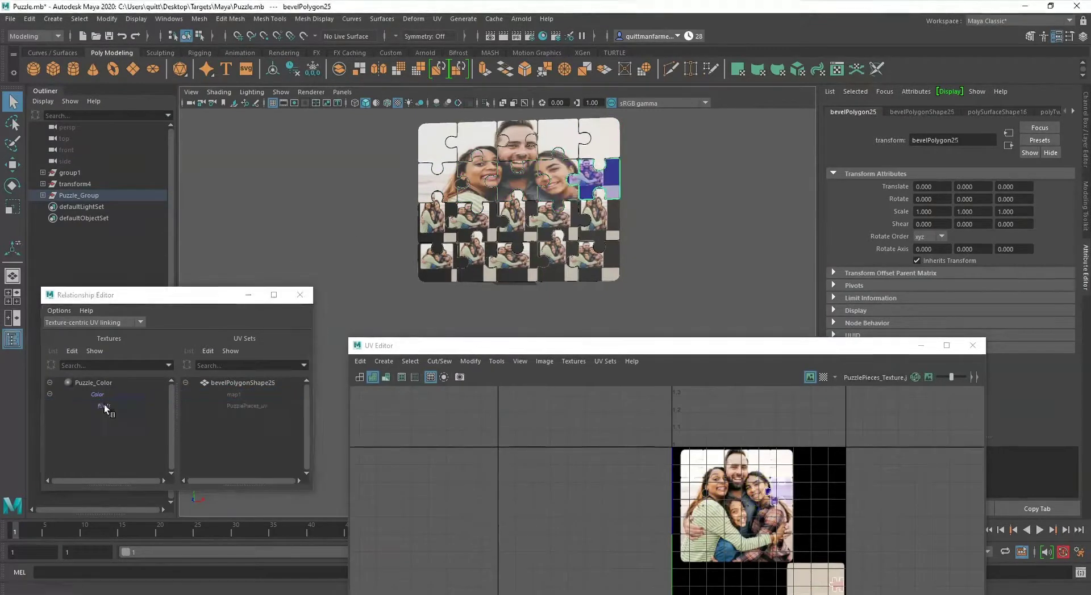
- Link file1 to the PuzzlePieces_uv set on the first three pieces of the third row
left_click(248, 406)
left_click(469, 217)
left_click(103, 405)
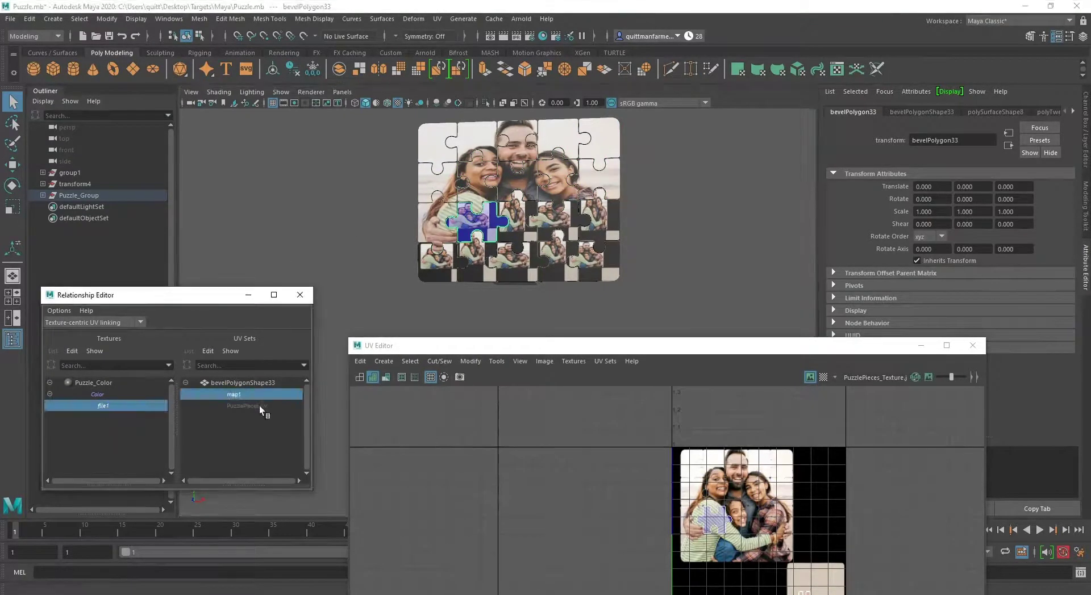
left_click(259, 407)
left_click(514, 219)
left_click(103, 406)
left_click(242, 406)
- Link file1 to the PuzzlePieces_uv set on the last two pieces of the third row
left_click(556, 221)
left_click(103, 406)
left_click(241, 406)
left_click(598, 220)
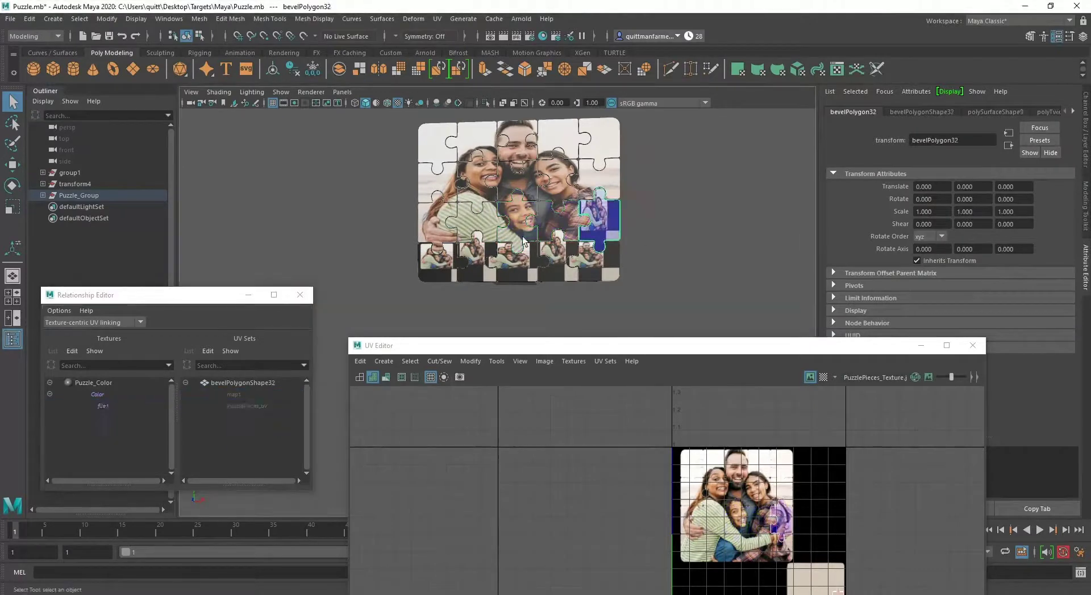
- Link file1 to the PuzzlePieces_uv set on the first three pieces of the bottom row
left_click(477, 261)
left_click(102, 405)
left_click(236, 405)
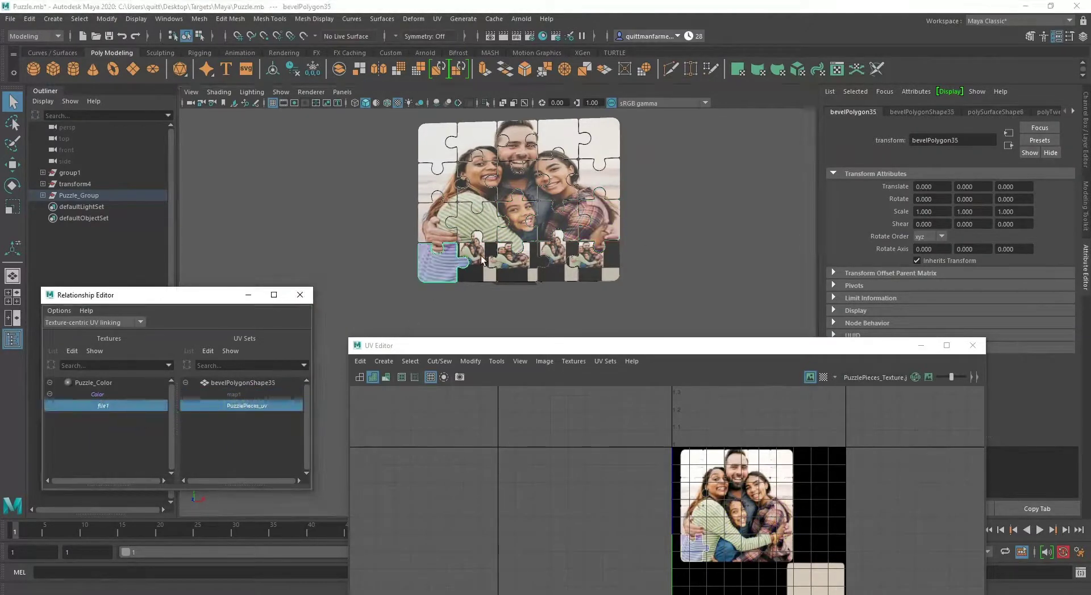
left_click(517, 261)
left_click(102, 406)
left_click(248, 406)
- Link file1 to the PuzzlePieces_uv set on the last two pieces of the bottom row
left_click(559, 259)
left_click(103, 406)
left_click(247, 406)
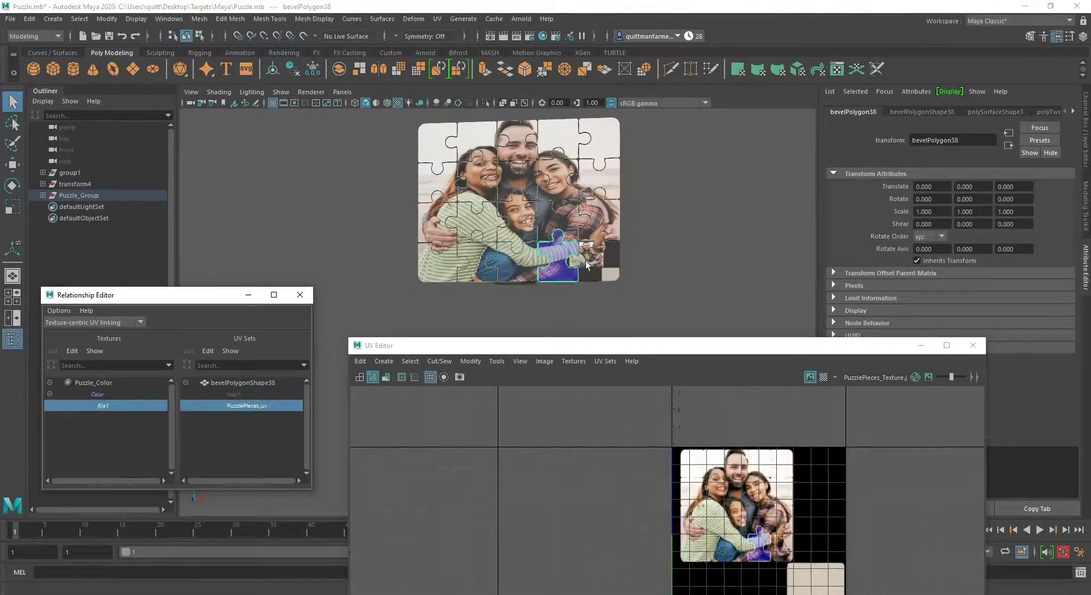
left_click(587, 266)
left_click(103, 405)
left_click(262, 406)
- Close the UV Editor and the Relationship Editor, and deselect the puzzle piece
left_click(973, 345)
left_click(300, 295)
left_click(392, 310)
- Examine the textured puzzle from several angles and distances to check how the photo lines up across the pieces
middle_click_drag(482, 272, 460, 397, "alt")
scroll(459, 396, "up", 5)
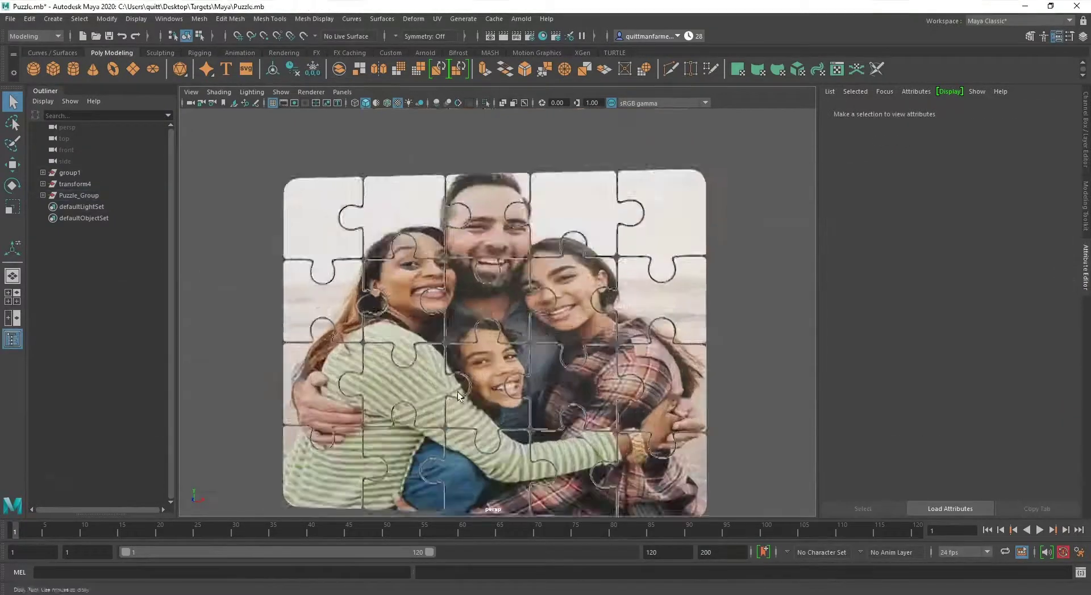
scroll(459, 396, "up", 3)
scroll(460, 397, "down", 8)
left_click_drag(540, 341, 337, 316, "alt")
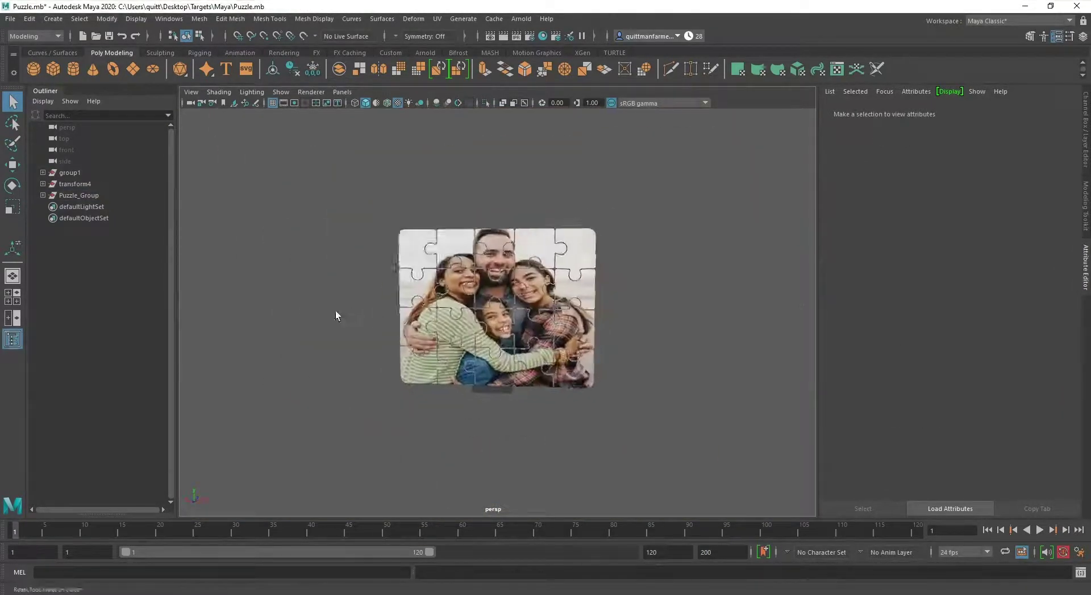
scroll(338, 316, "up", 6)
scroll(337, 316, "down", 4)
left_click_drag(591, 307, 574, 283, "alt")
scroll(606, 316, "up", 5)
scroll(545, 312, "down", 8)
scroll(544, 312, "up", 8)
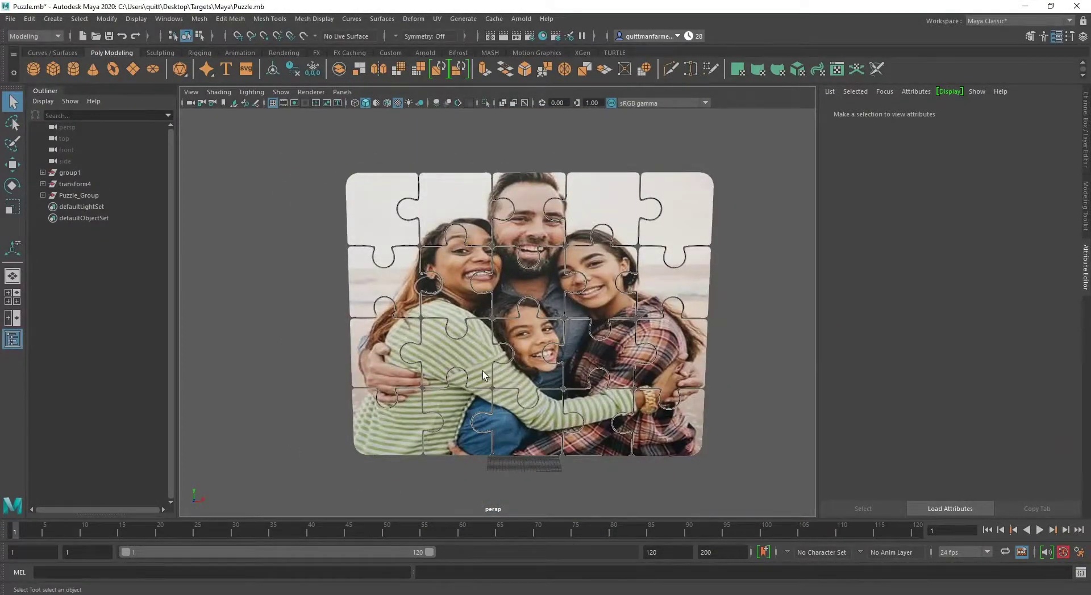
right_click_drag(483, 370, 455, 369, "alt")
left_click_drag(455, 370, 505, 349, "alt")
scroll(505, 350, "up", 3)
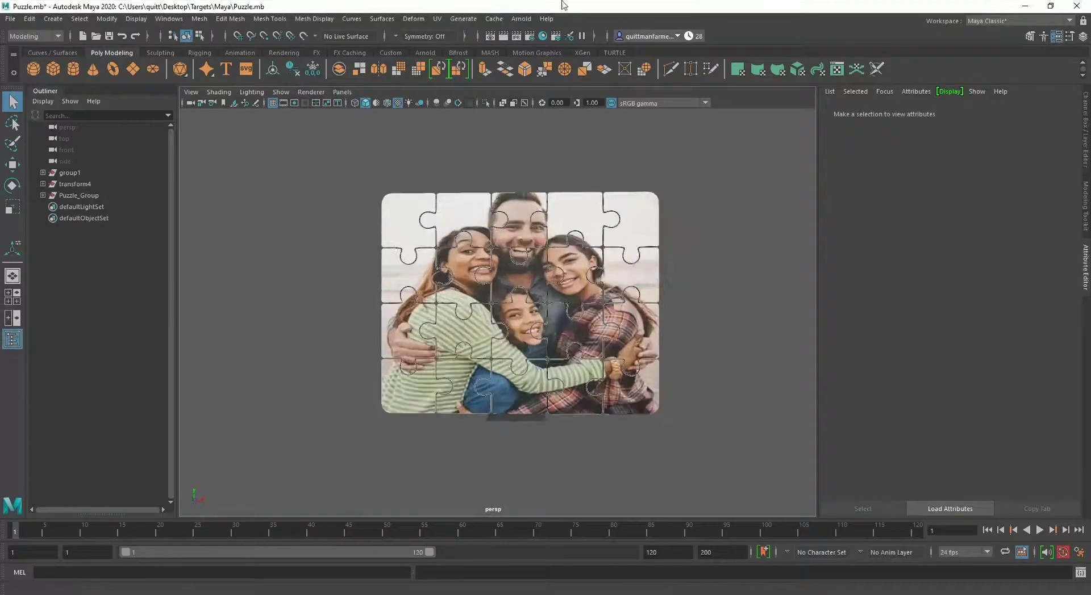
- Open the Arnold RenderView and add an Arnold Physical Sky to light the scene
mouse_move(520, 20)
left_click(540, 34)
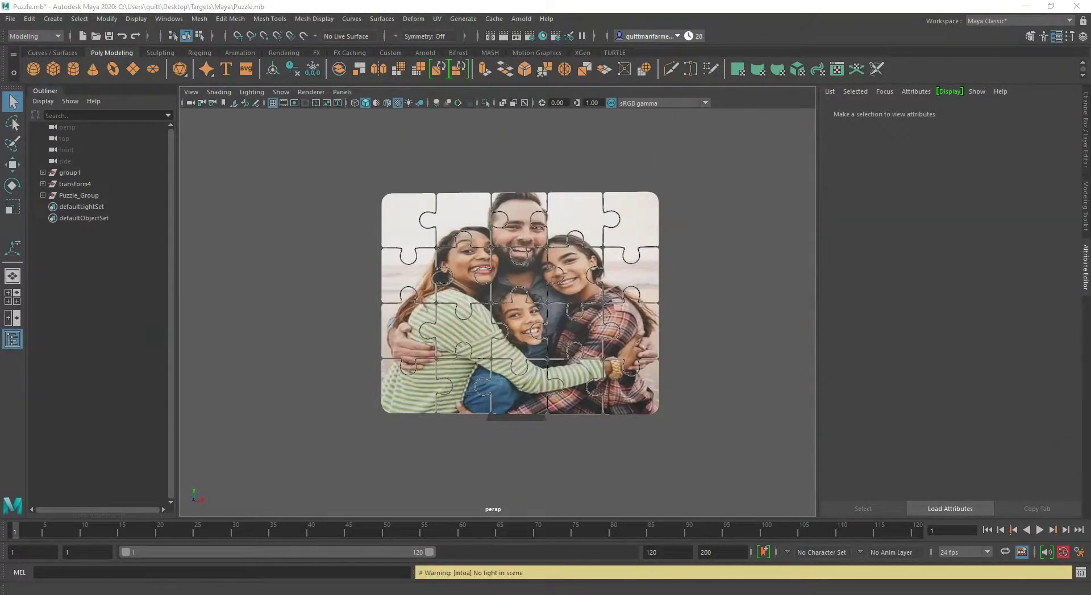
left_click(512, 20)
mouse_move(568, 76)
left_click(685, 133)
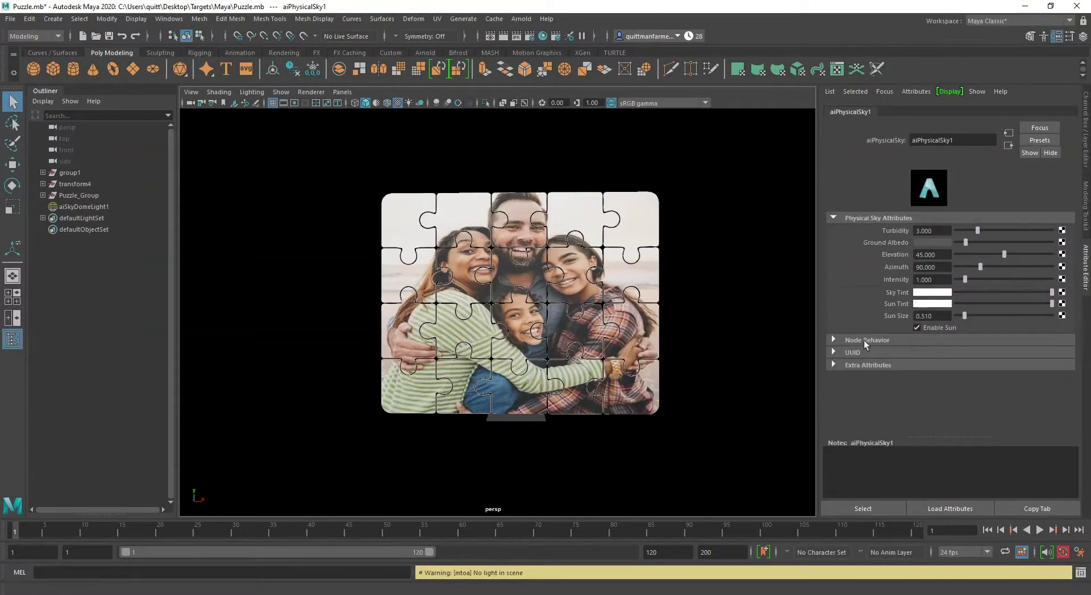
- Select aiSkyDomeLight1 and set the Camera visibility of its light shape to 0
left_click(833, 352)
left_click(833, 352)
left_click(833, 340)
left_click(833, 340)
left_click(745, 318)
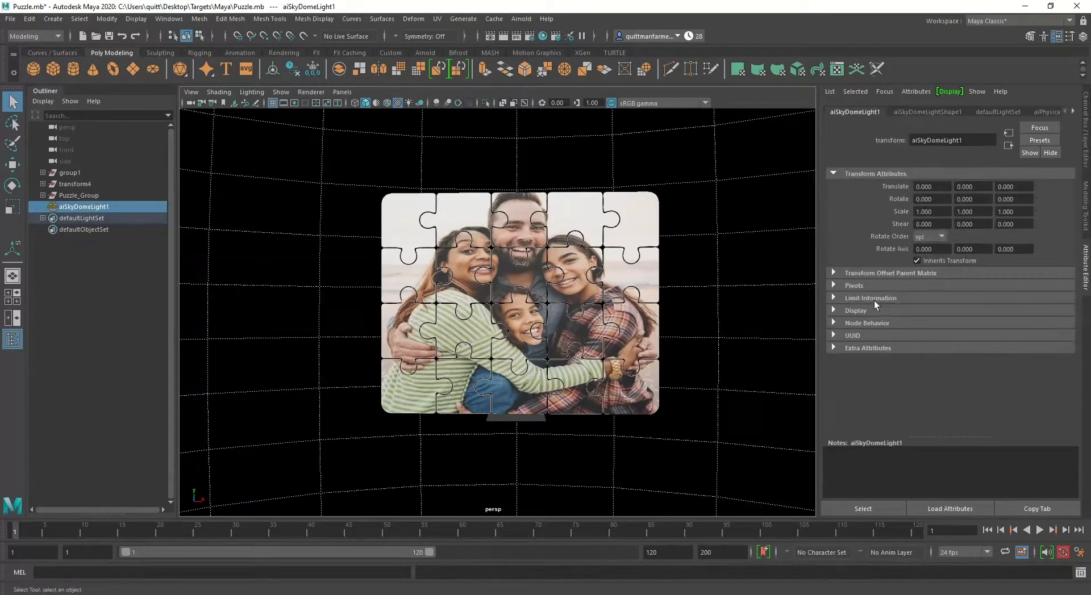
left_click(833, 274)
left_click(834, 377)
scroll(875, 373, "down", 5)
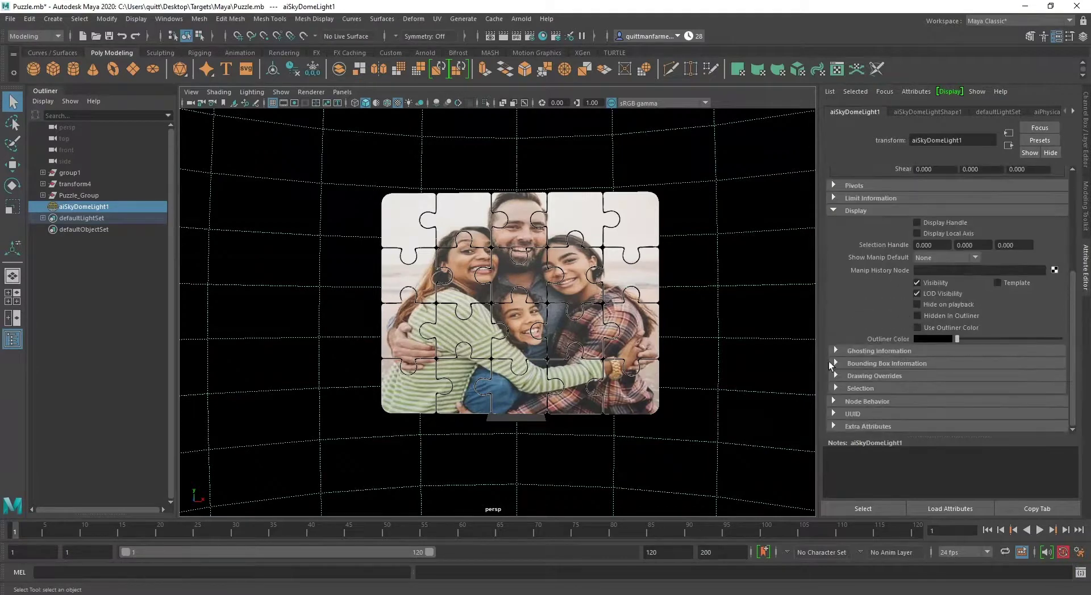
left_click(912, 113)
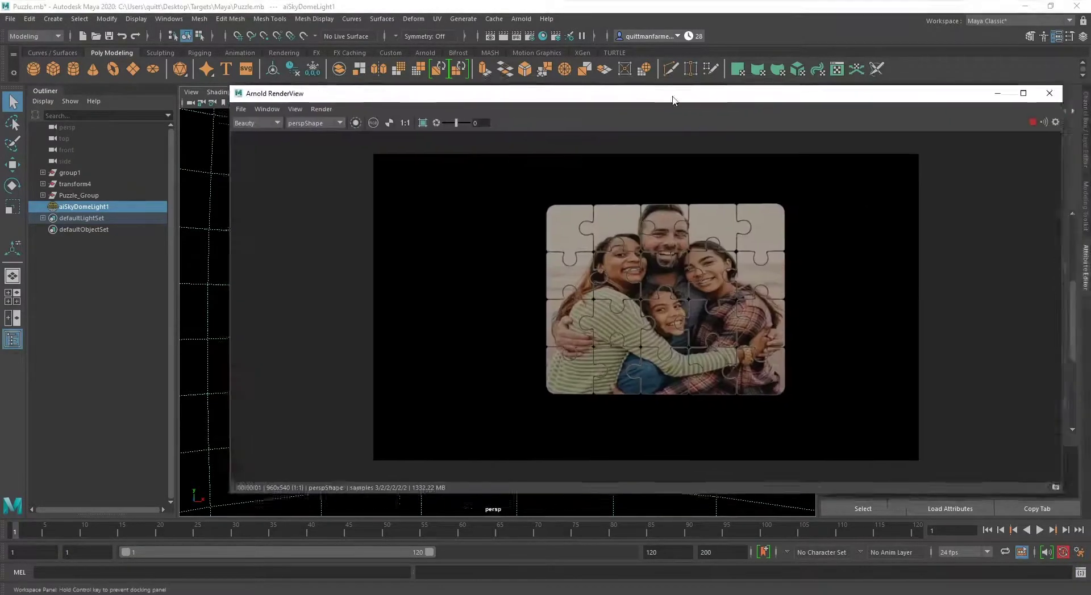
- Switch Arnold rendering to the GPU in the system render settings and close the settings
left_click_drag(674, 100, 593, 110)
left_click(528, 38)
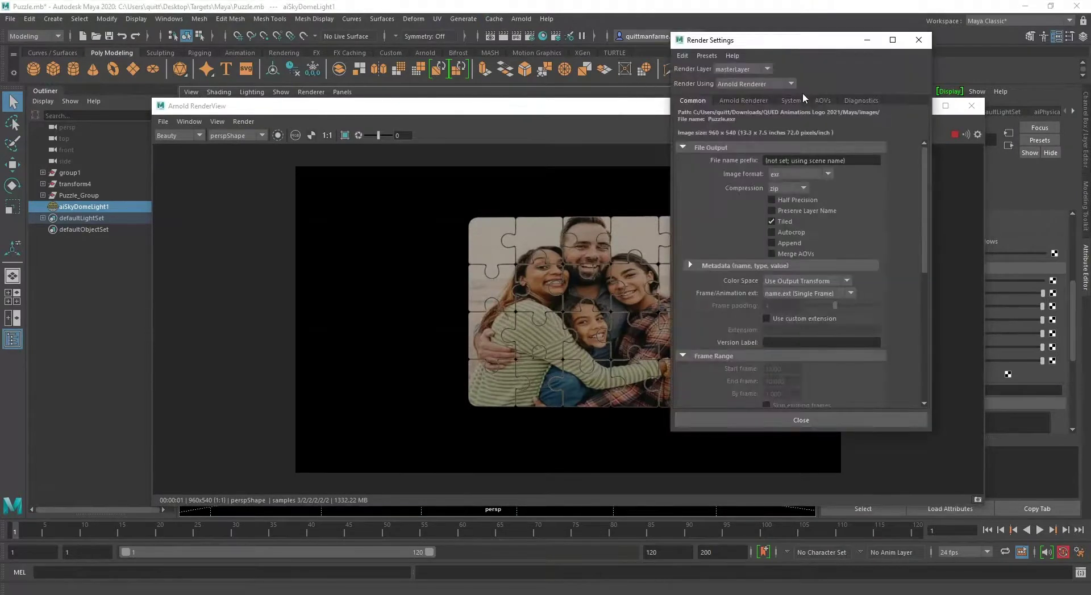
left_click(791, 101)
left_click(918, 40)
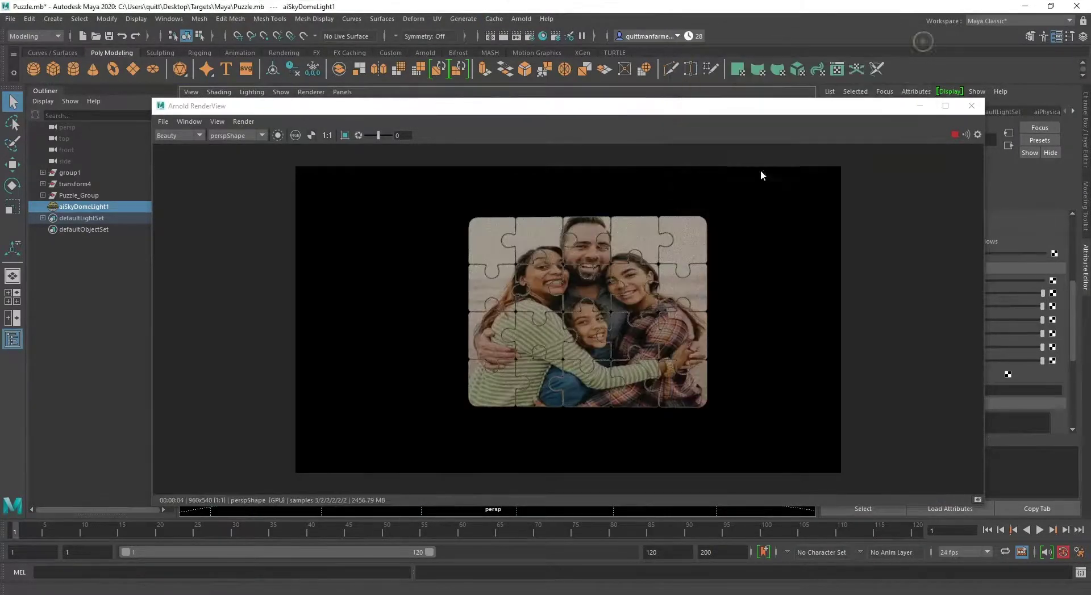
- Make the RenderView narrower and move it aside, then add an Arnold SkyDome light with Camera visibility 0
left_click_drag(985, 133, 663, 132)
left_click_drag(568, 106, 410, 252)
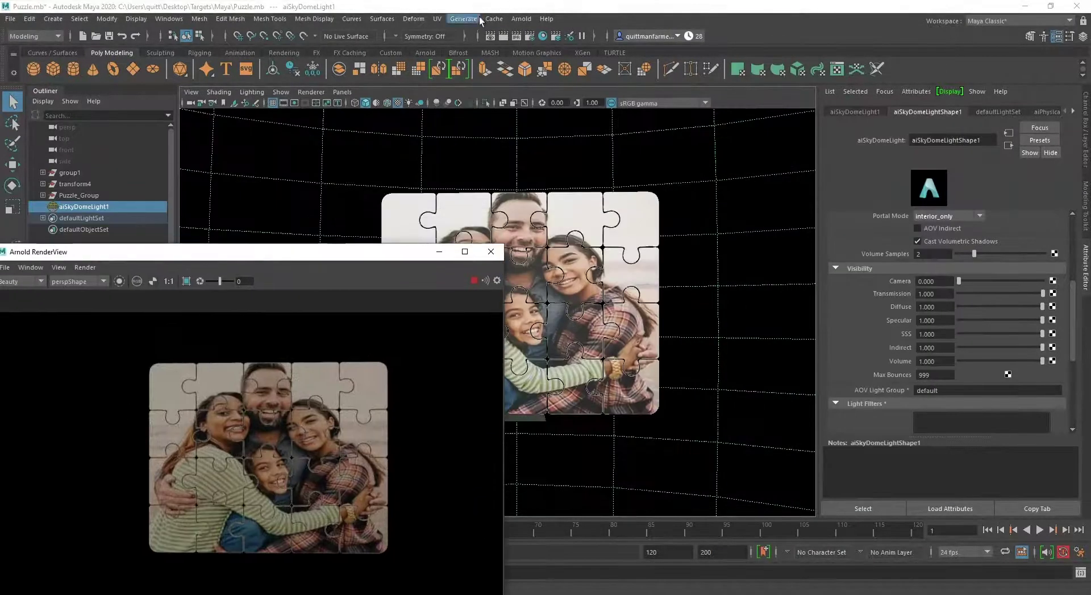
left_click(521, 19)
mouse_move(577, 76)
left_click(674, 88)
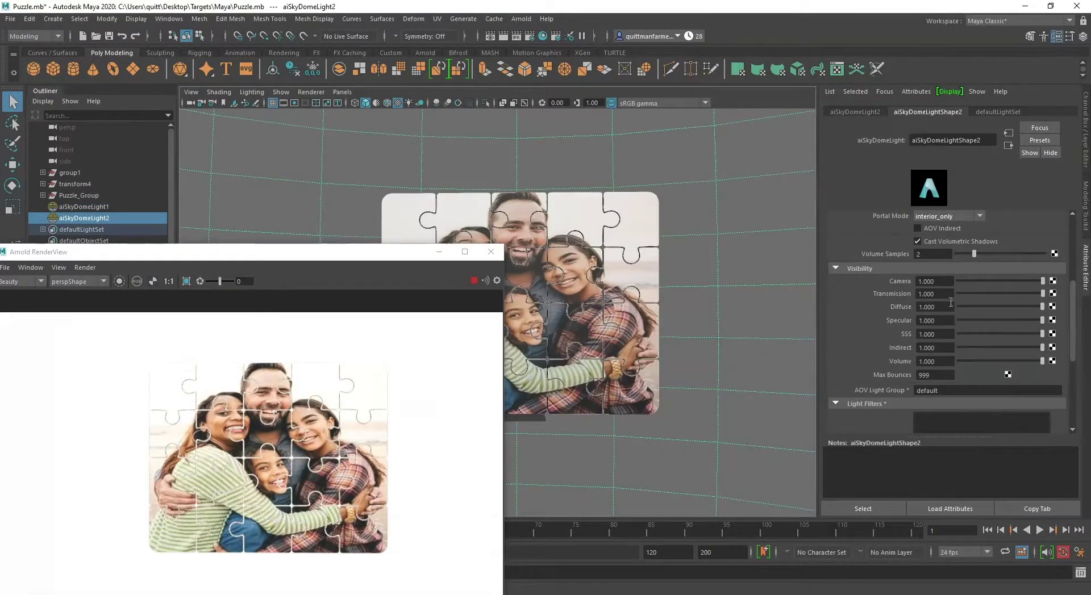
left_click_drag(1043, 281, 933, 292)
- Raise the intensity of aiSkyDomeLight1 to about 2.4
left_click_drag(260, 251, 303, 315)
scroll(976, 223, "up", 5)
left_click_drag(965, 242, 974, 239)
left_click(84, 209)
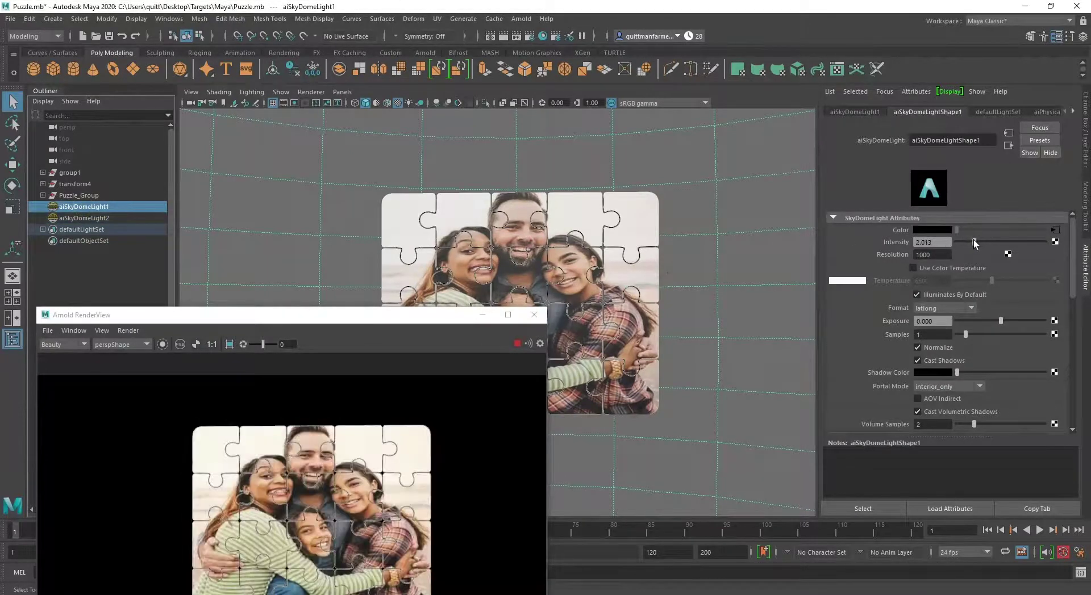
- Enlarge the Arnold RenderView over the viewport and store a snapshot of the puzzle render
left_click_drag(295, 320, 463, 66)
left_click_drag(714, 460, 896, 542)
scroll(701, 419, "up", 2)
scroll(687, 411, "down", 2)
left_click(889, 535)
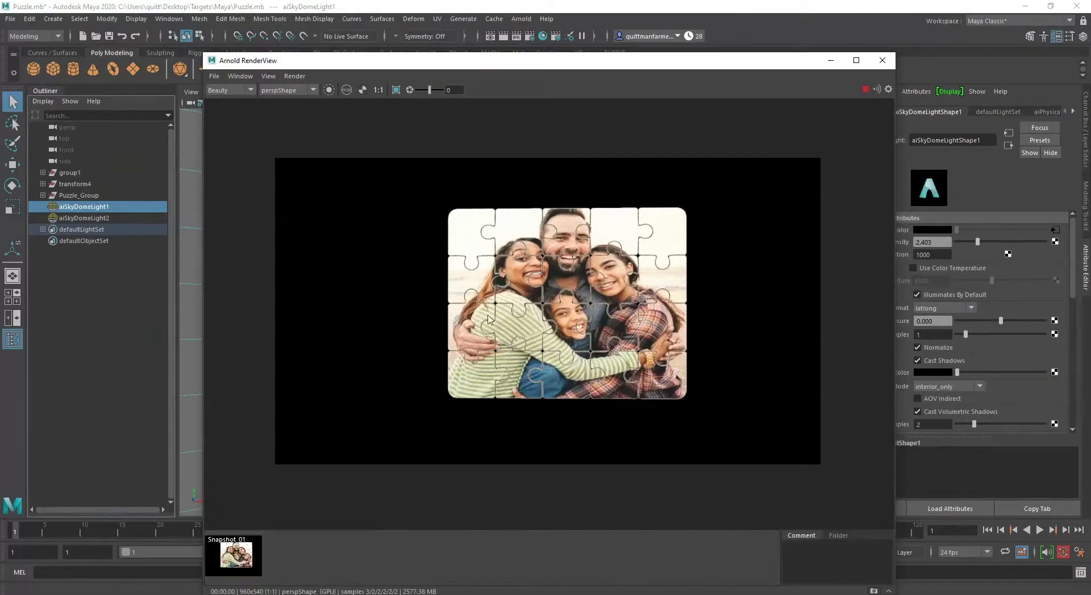
- Move the RenderView aside and examine the rendered puzzle from a closer and a tilted view
left_click_drag(759, 63, 446, 213)
scroll(683, 241, "up", 5)
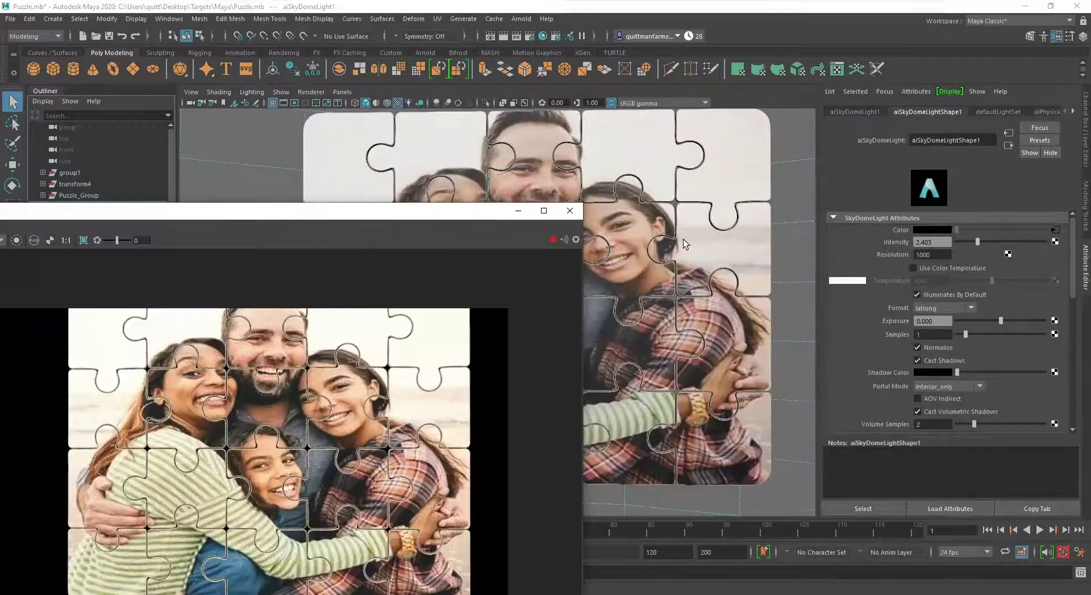
scroll(688, 244, "down", 2)
left_click_drag(698, 255, 683, 279, "alt")
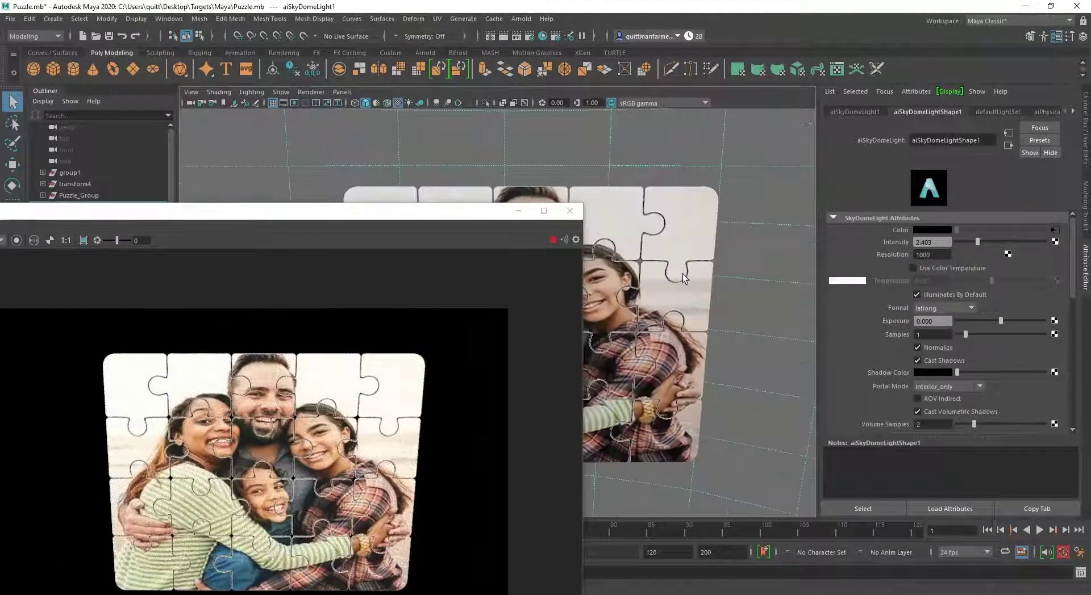
key("ctrl+z")
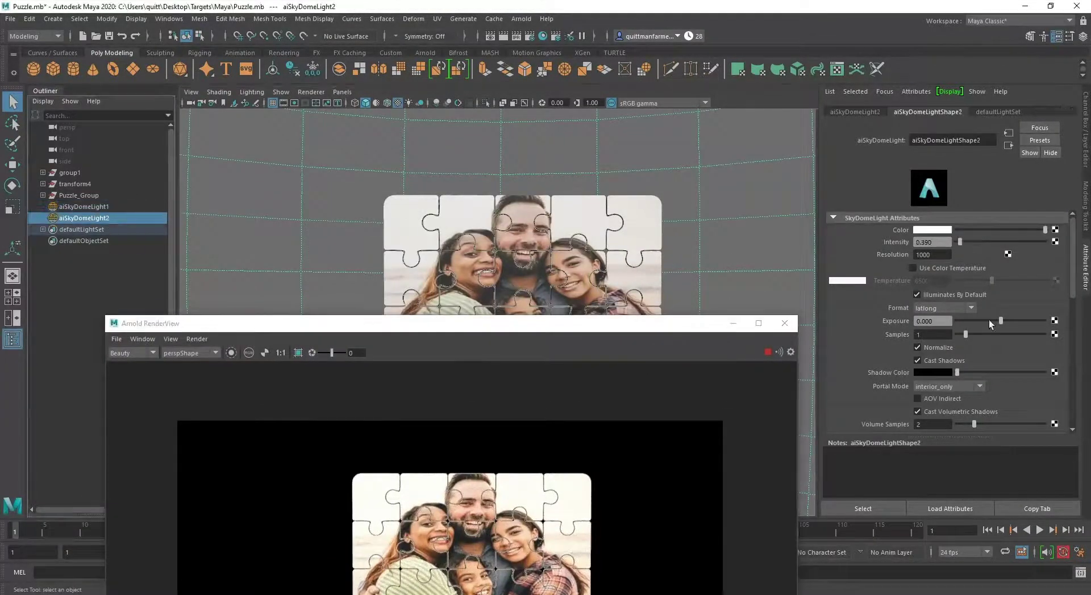
- Lower the intensity of aiSkyDomeLight2 to 0.065
left_click_drag(960, 242, 957, 242)
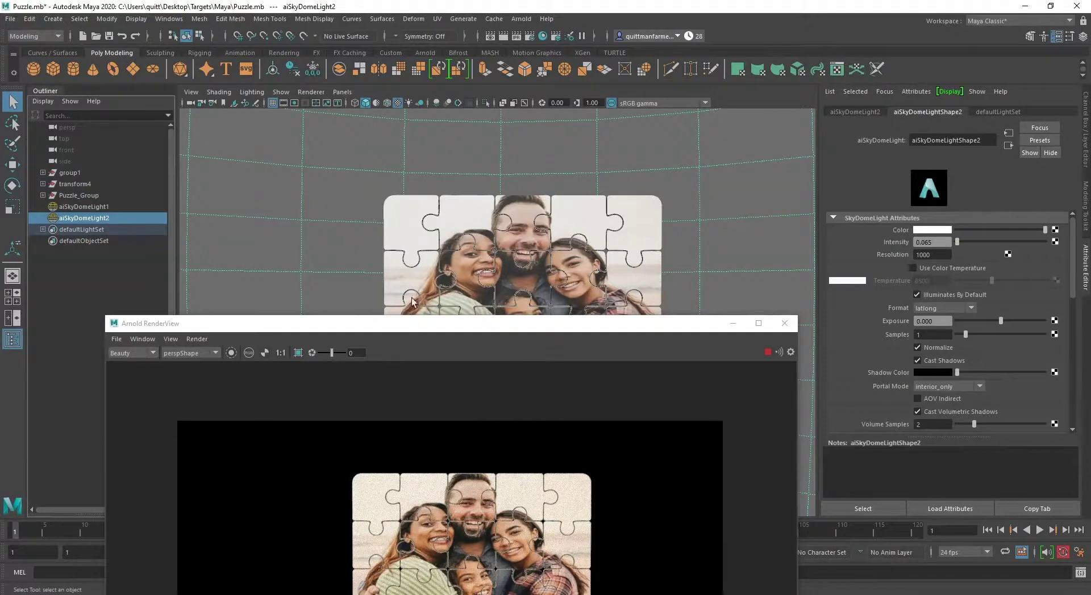
scroll(412, 258, "up", 2)
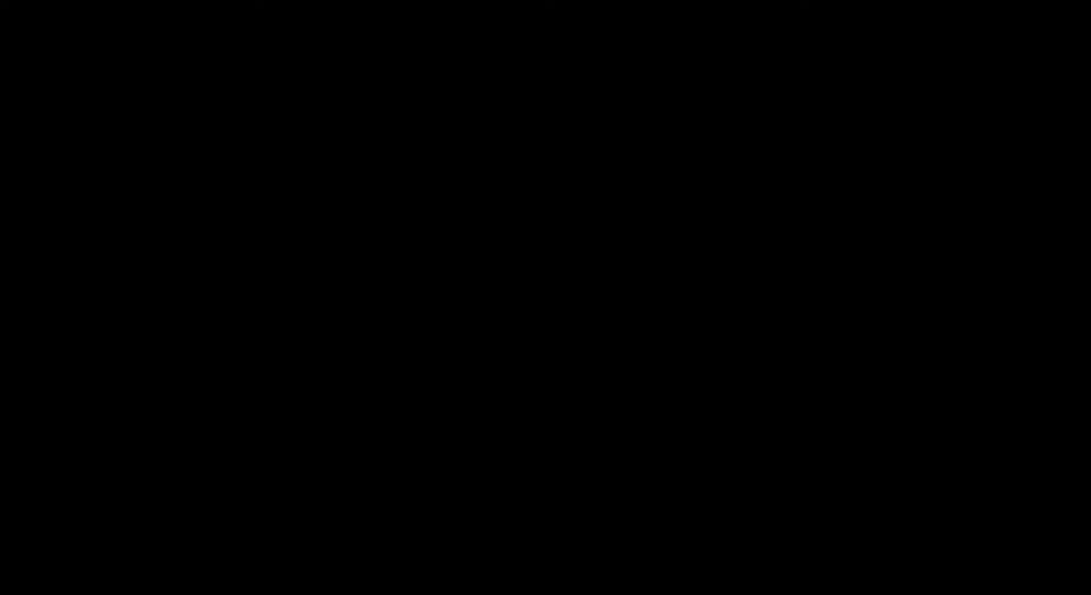